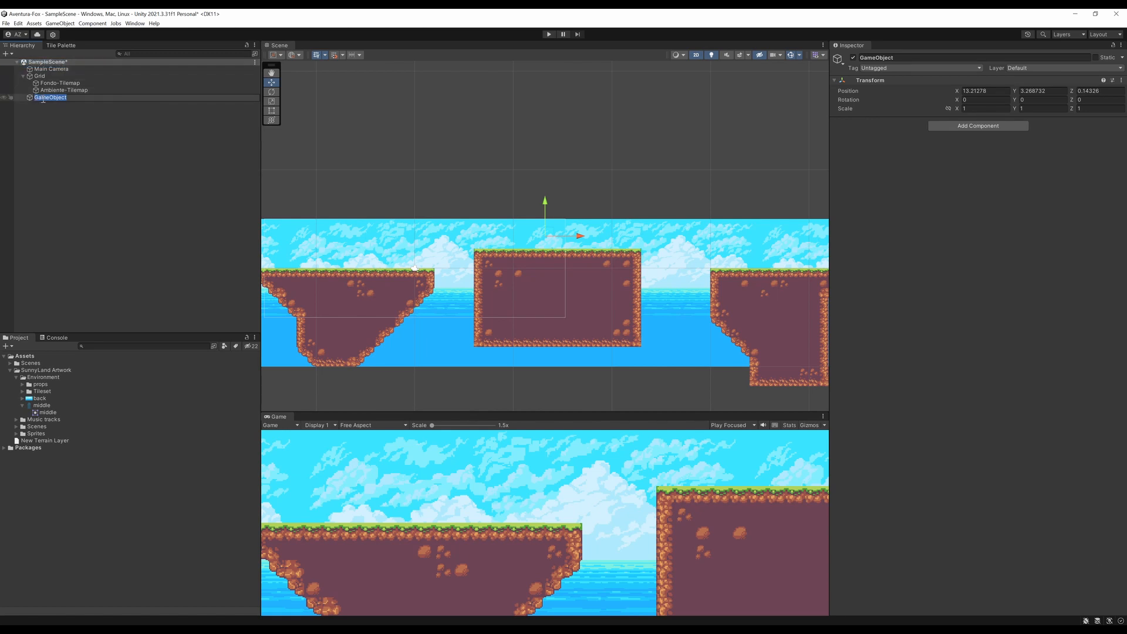
Rename the new empty game object as Player.
{"action": "type", "text": "Player"}
{"action": "key", "text": "Return"}
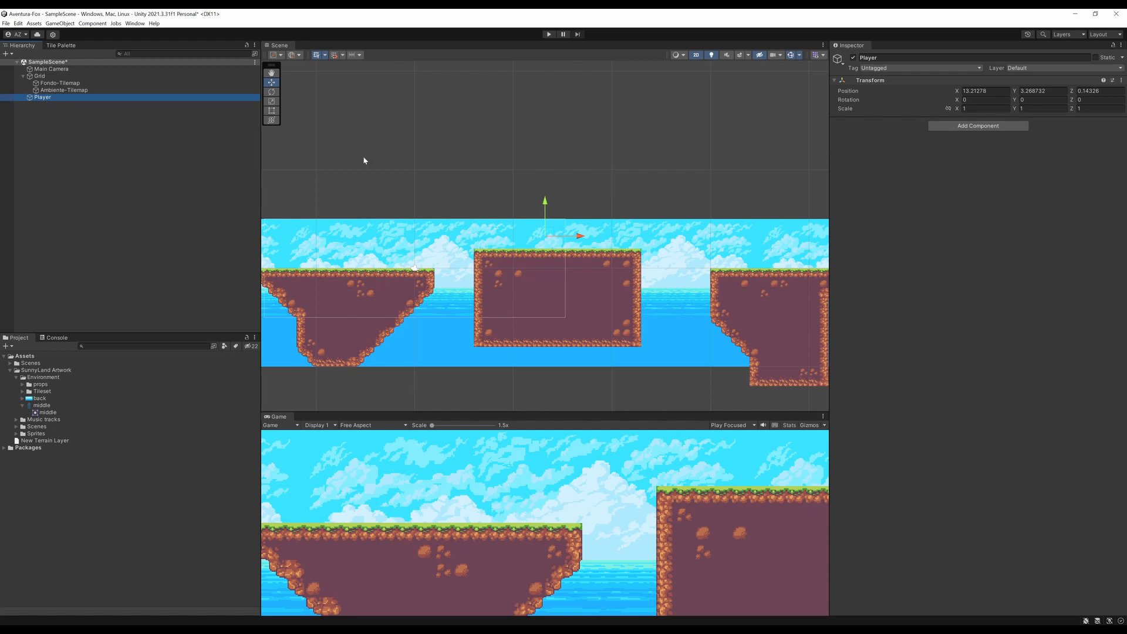
{"action": "left_click", "coordinate": [272, 84]}
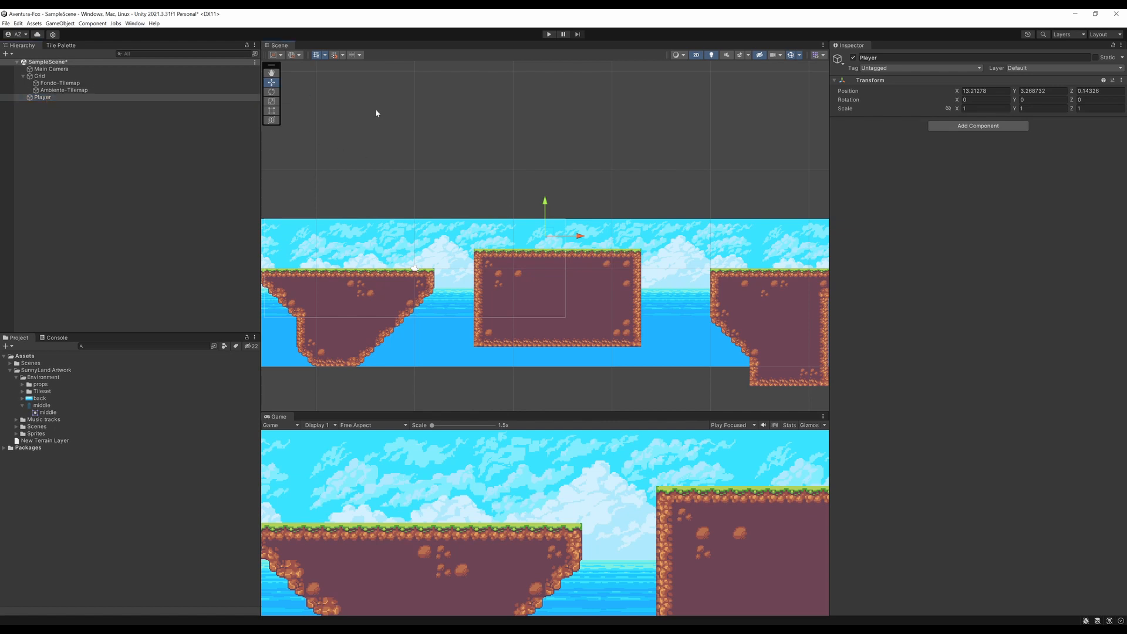
{"action": "scroll", "coordinate": [526, 198], "scroll_direction": "up", "scroll_amount": 3}
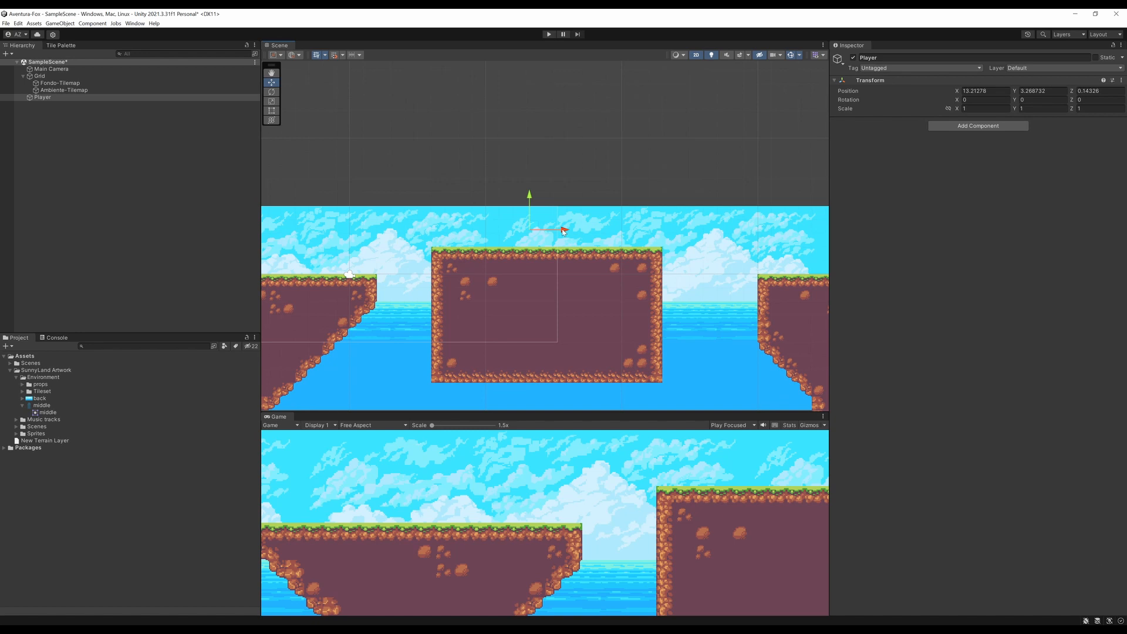
{"action": "left_click_drag", "start_coordinate": [564, 230], "coordinate": [596, 229]}
{"action": "key", "text": "ctrl+z"}
{"action": "mouse_move", "coordinate": [529, 199]}
{"action": "left_mouse_down"}
{"action": "mouse_move", "coordinate": [527, 157]}
{"action": "mouse_move", "coordinate": [530, 185]}
{"action": "left_mouse_up"}
{"action": "key", "text": "ctrl+z"}
Move the Player object along the X axis to about X 15, above the middle platform.
{"action": "left_click_drag", "start_coordinate": [564, 230], "coordinate": [587, 234]}
{"action": "scroll", "coordinate": [549, 217], "scroll_direction": "up", "scroll_amount": 3}
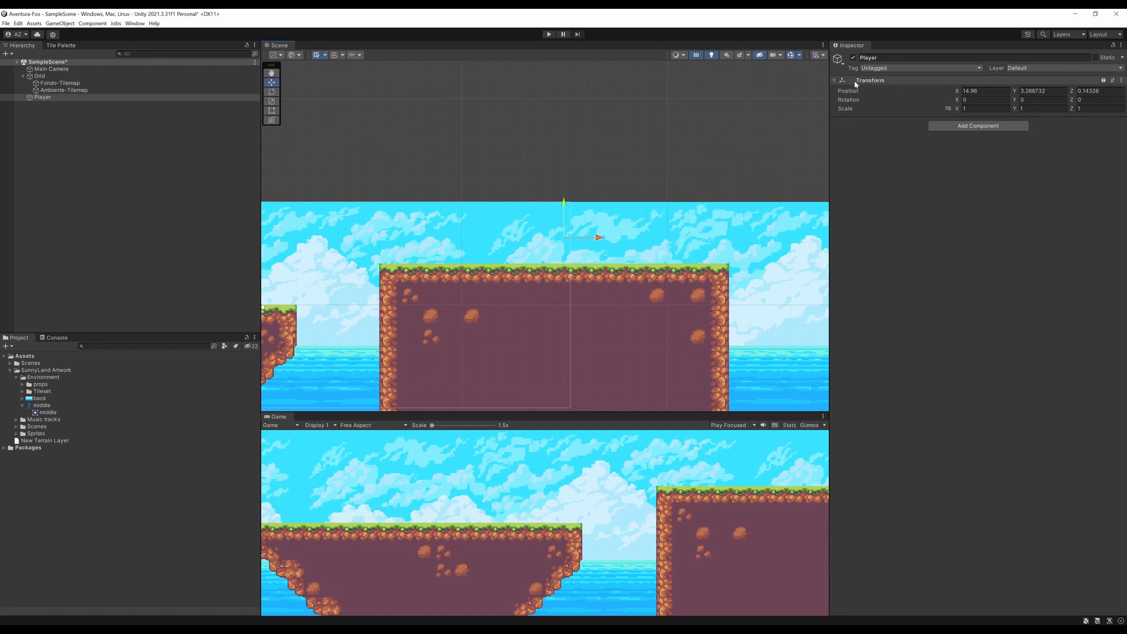
{"action": "left_click", "coordinate": [957, 92]}
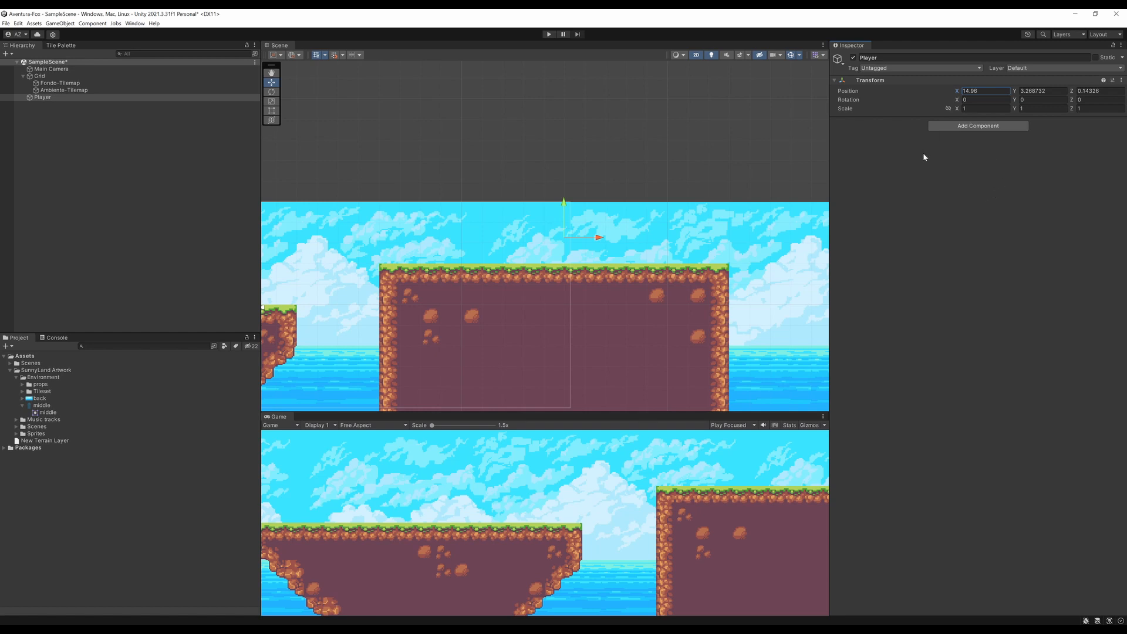
Add a Sprite Renderer component to the Player object.
{"action": "left_click", "coordinate": [971, 126]}
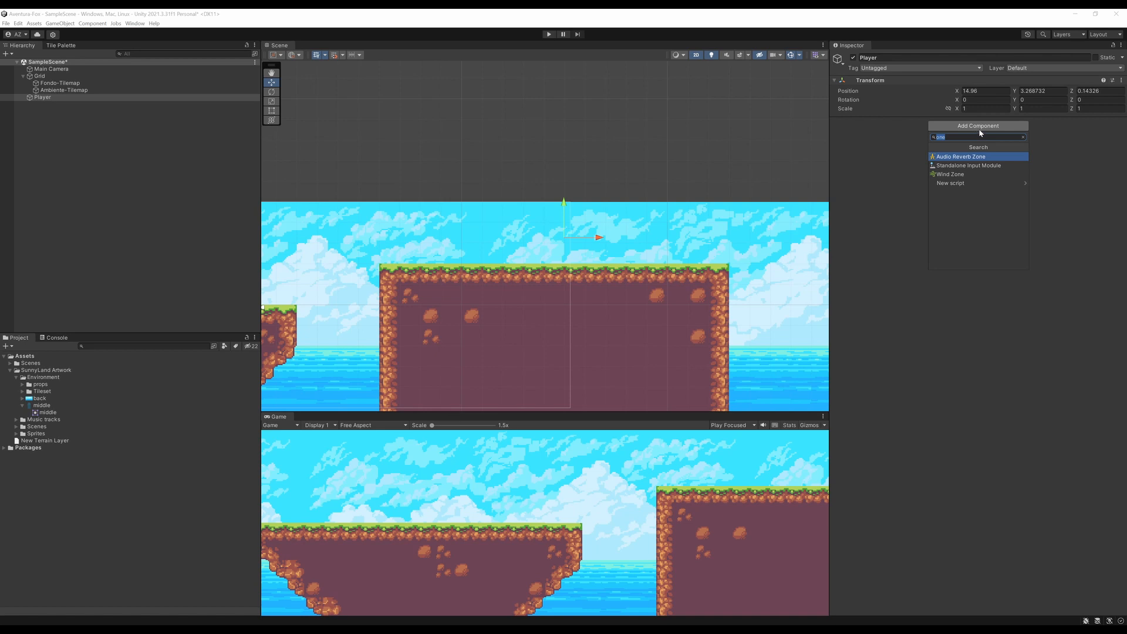
{"action": "type", "text": "spri"}
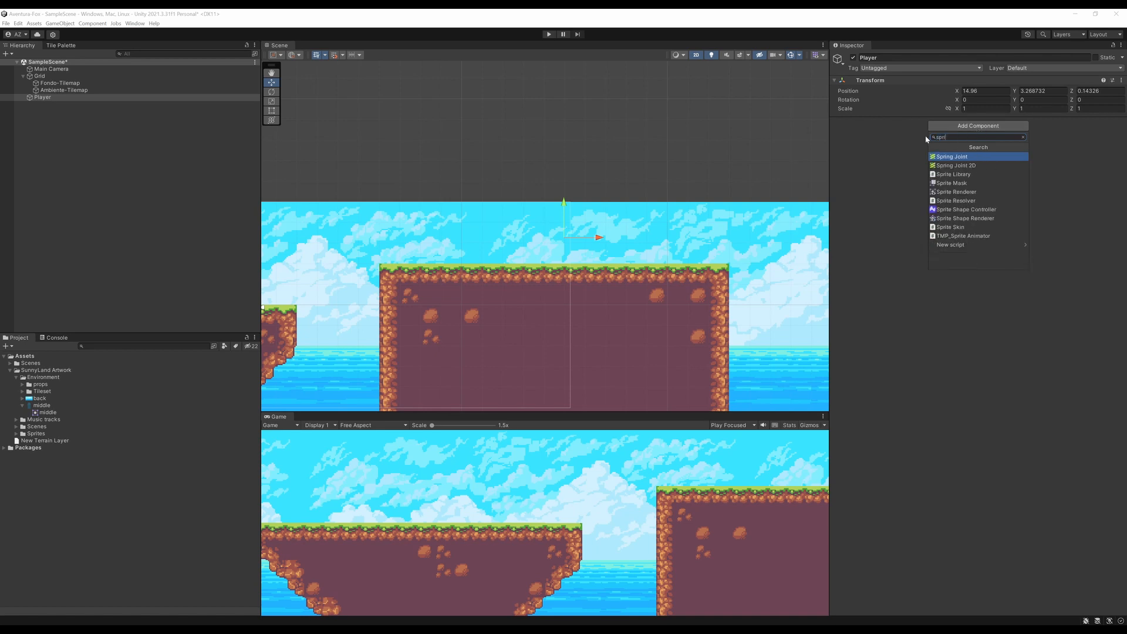
{"action": "type", "text": "te"}
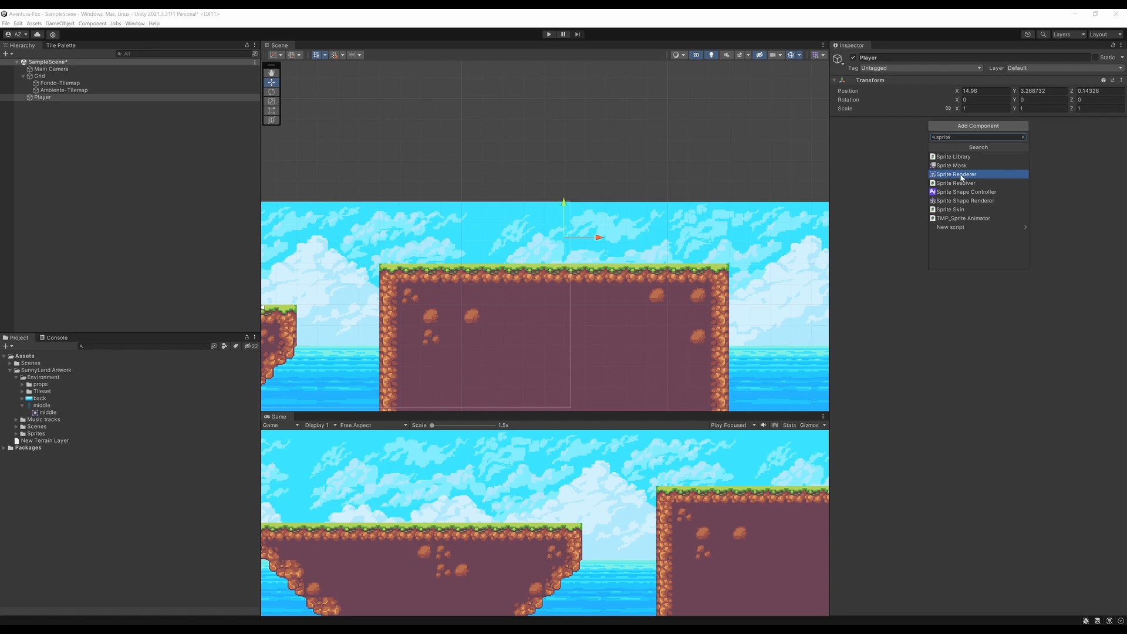
{"action": "left_click", "coordinate": [962, 175]}
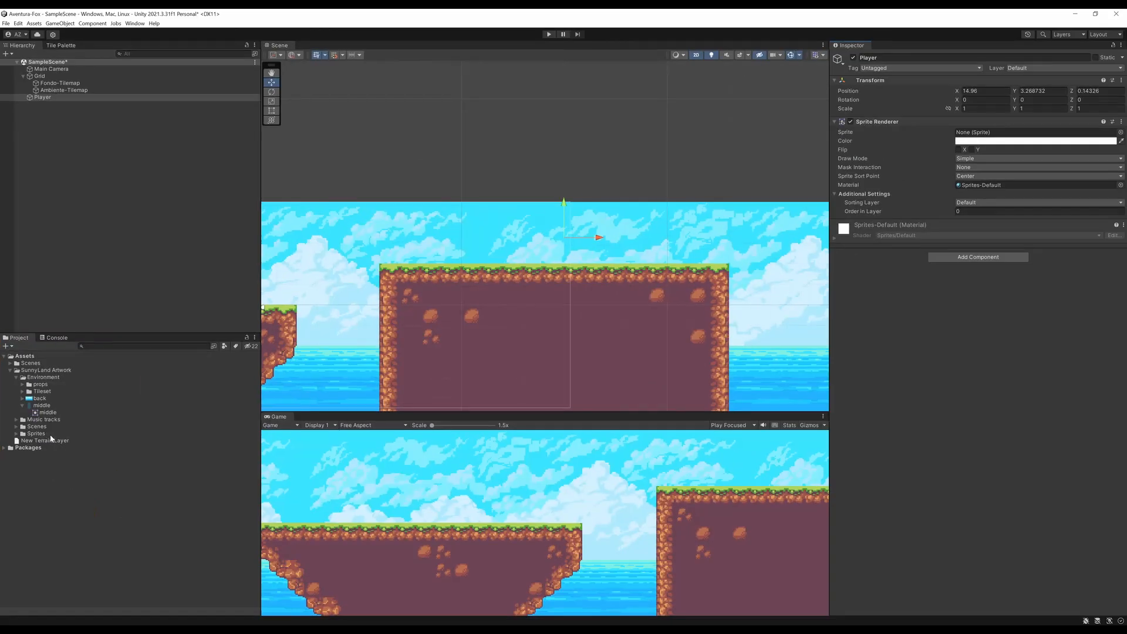
Expand the Sprites folder down to player and its idle subfolder, collapsing the Enemies subfolder.
{"action": "left_click", "coordinate": [16, 434]}
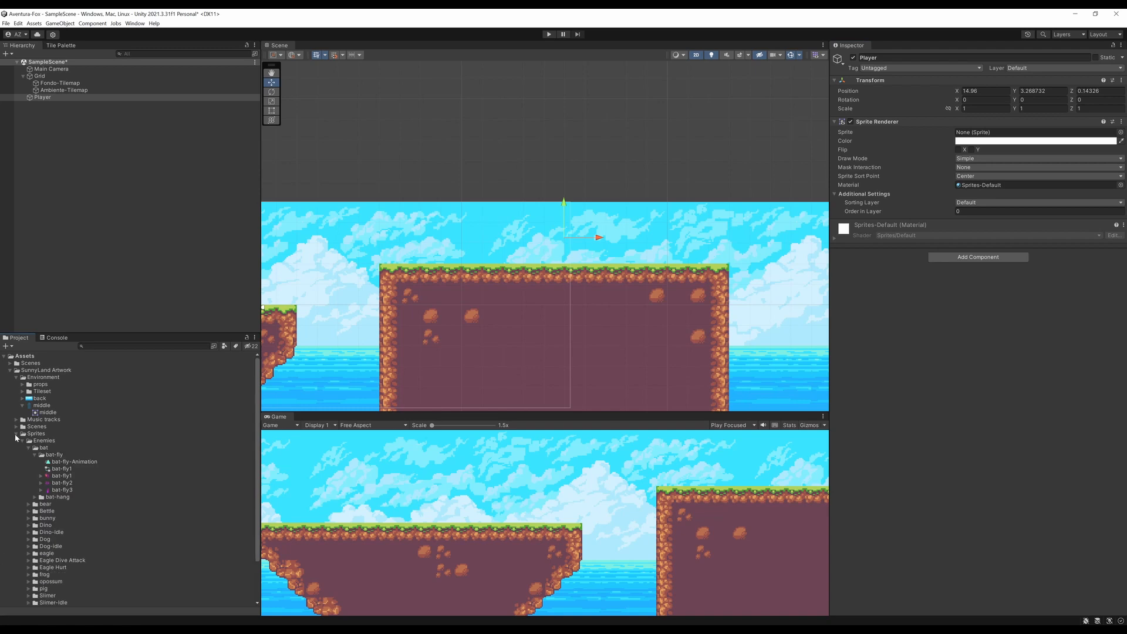
{"action": "scroll", "coordinate": [22, 447], "scroll_direction": "down", "scroll_amount": 3}
{"action": "left_click", "coordinate": [29, 398]}
{"action": "left_click", "coordinate": [22, 440]}
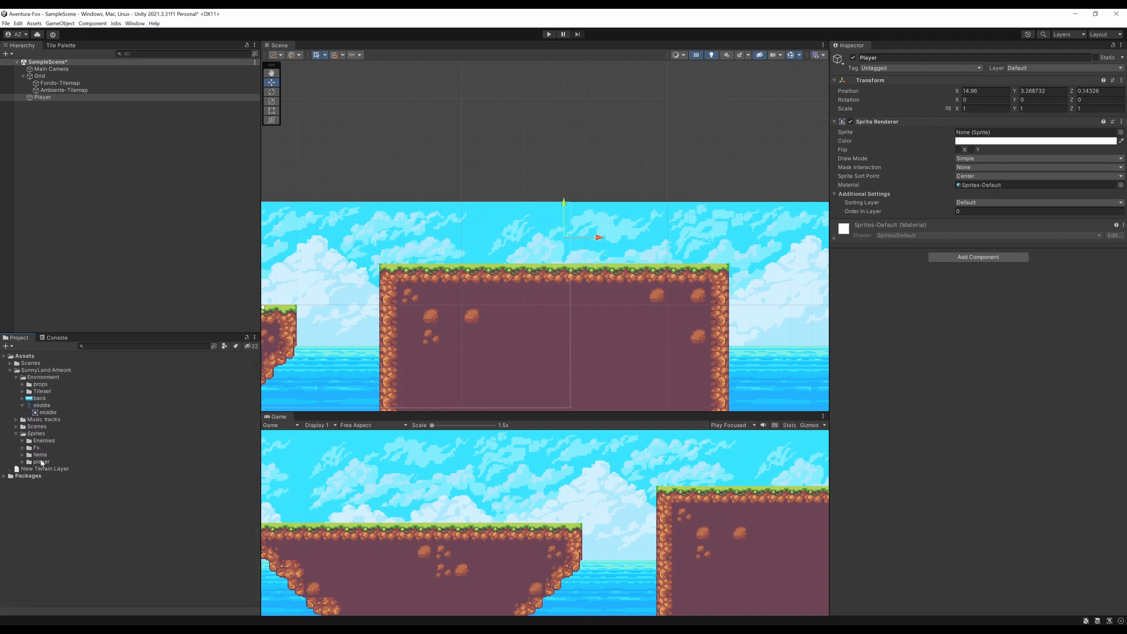
{"action": "left_click", "coordinate": [23, 463]}
{"action": "left_click", "coordinate": [56, 485]}
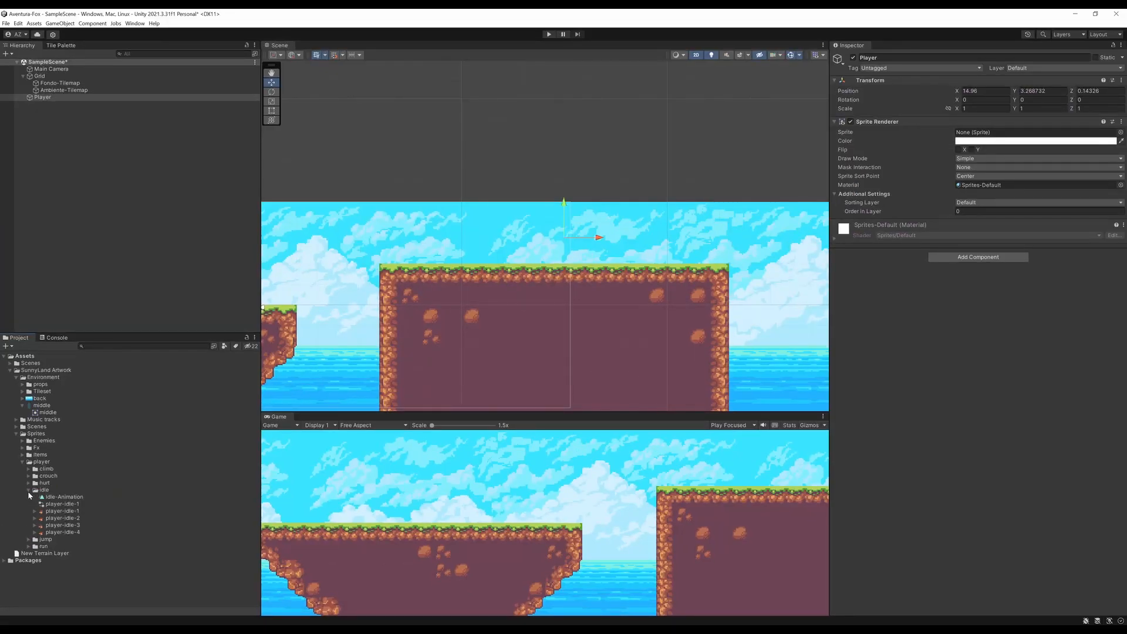
Preview the fox's idle frames player-idle-1 through player-idle-4 one after another.
{"action": "left_click", "coordinate": [67, 512]}
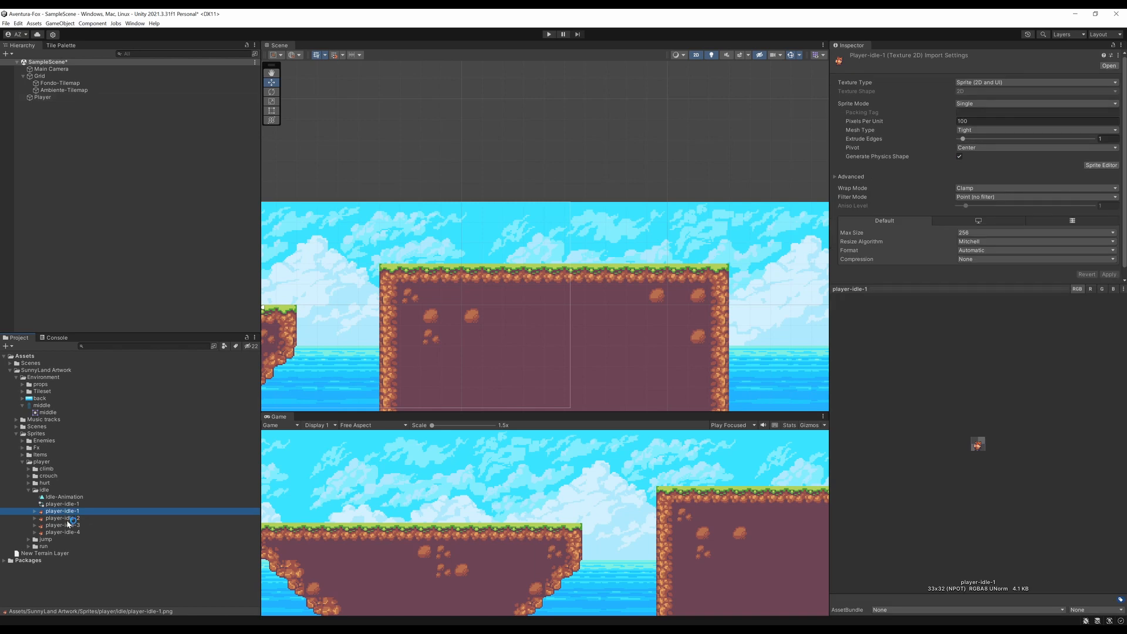
{"action": "left_click", "coordinate": [68, 519]}
{"action": "left_click", "coordinate": [69, 525]}
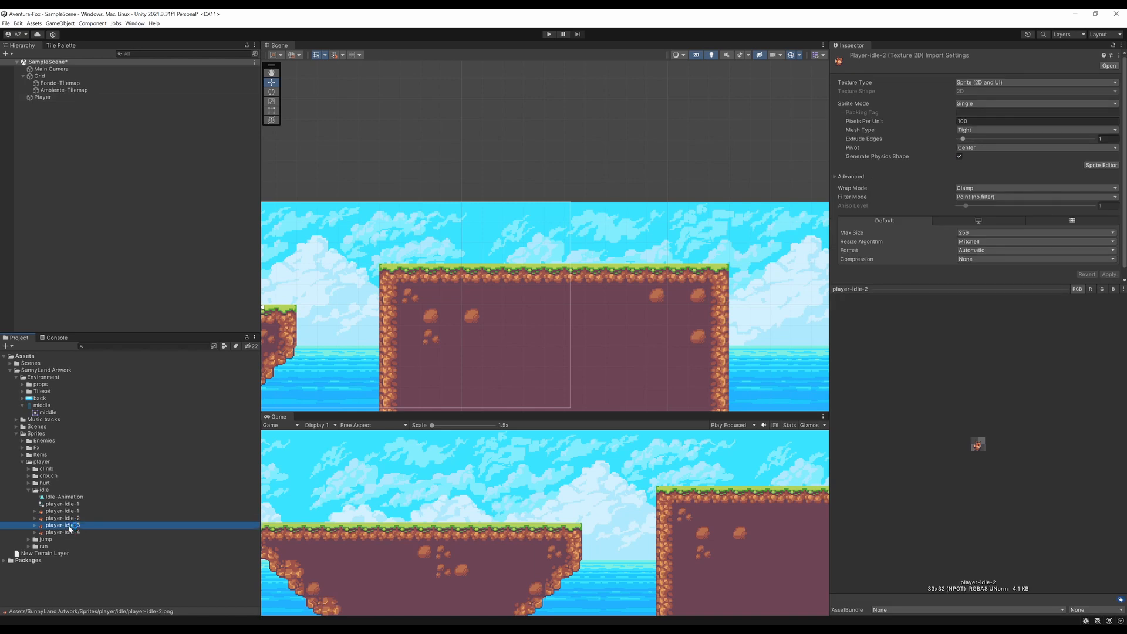
{"action": "left_click", "coordinate": [71, 532]}
{"action": "left_click", "coordinate": [72, 519]}
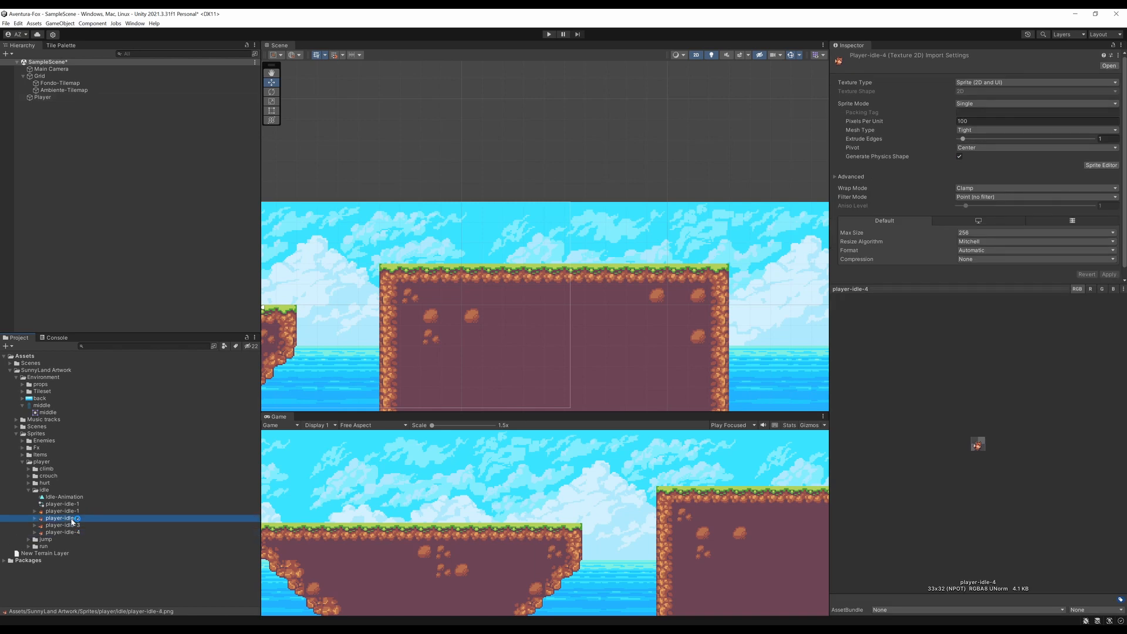
{"action": "left_click", "coordinate": [71, 512]}
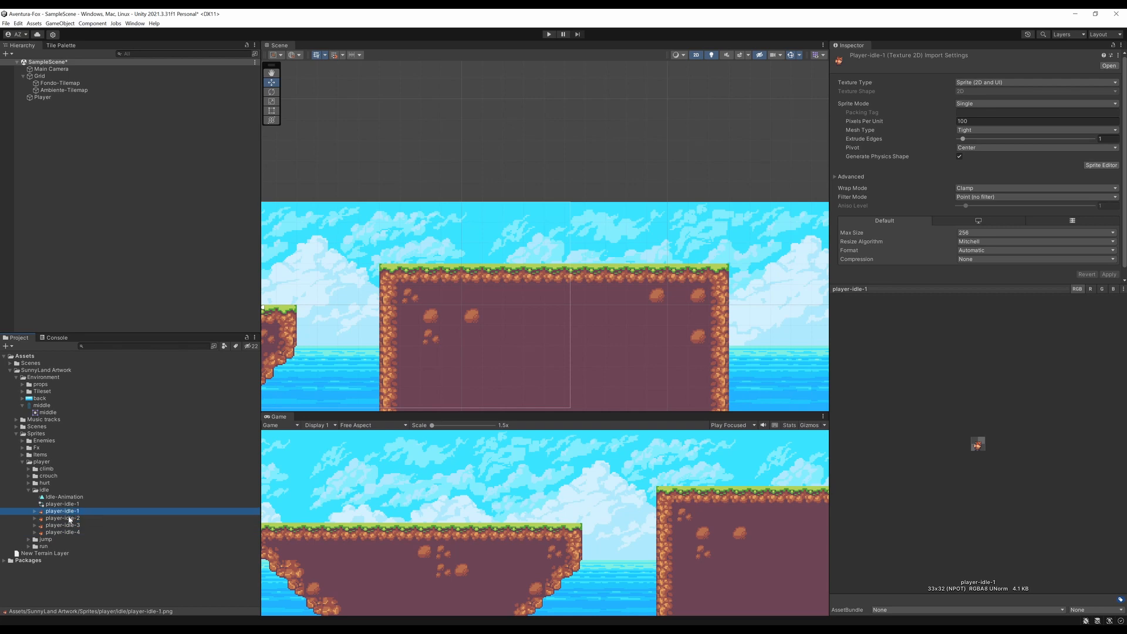
{"action": "left_click", "coordinate": [61, 518]}
{"action": "left_click", "coordinate": [62, 513]}
{"action": "left_click", "coordinate": [63, 519]}
{"action": "left_click", "coordinate": [64, 526]}
{"action": "left_click", "coordinate": [64, 533]}
{"action": "left_click", "coordinate": [71, 511]}
Lock the displayed properties on the Player object and assign player-idle-1 as its Sprite Renderer's sprite.
{"action": "left_click", "coordinate": [47, 97]}
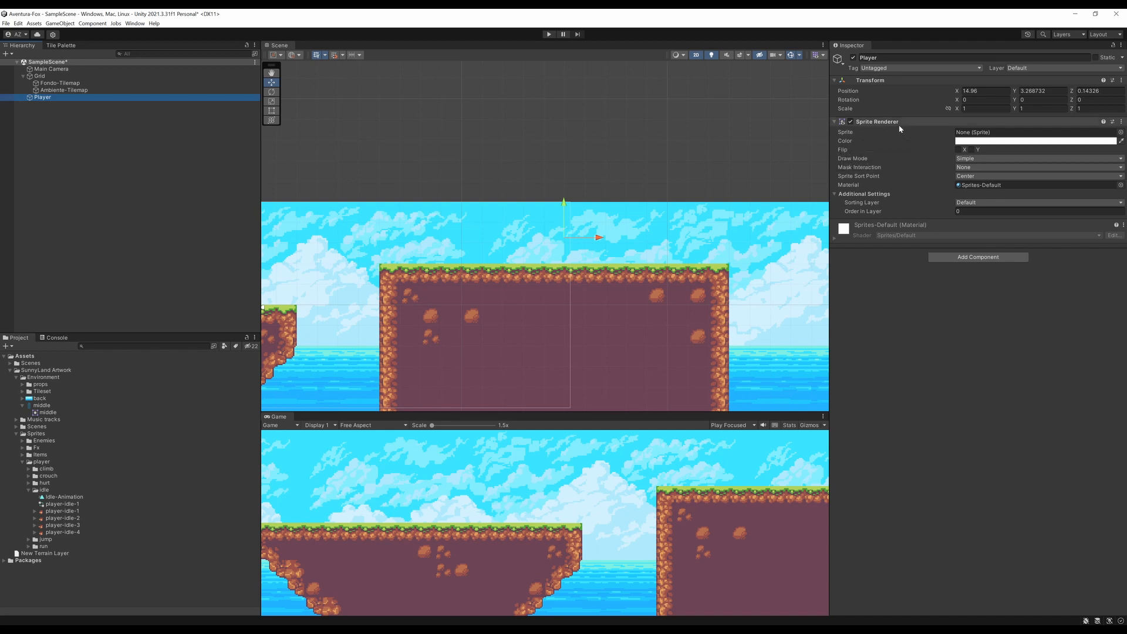
{"action": "left_click", "coordinate": [64, 510]}
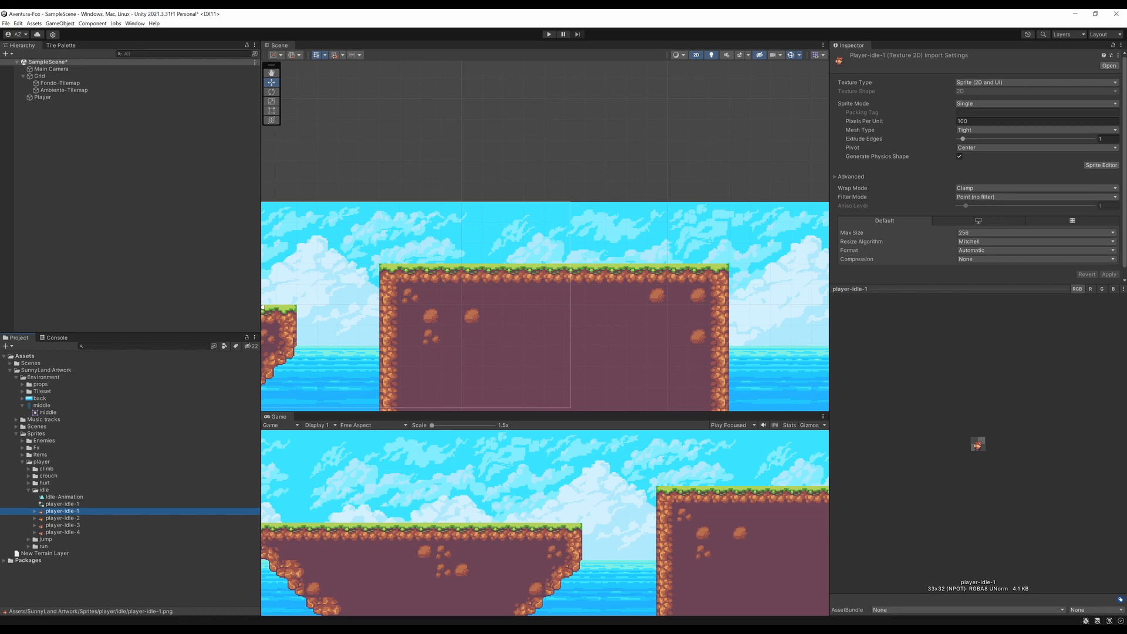
{"action": "left_click", "coordinate": [44, 97]}
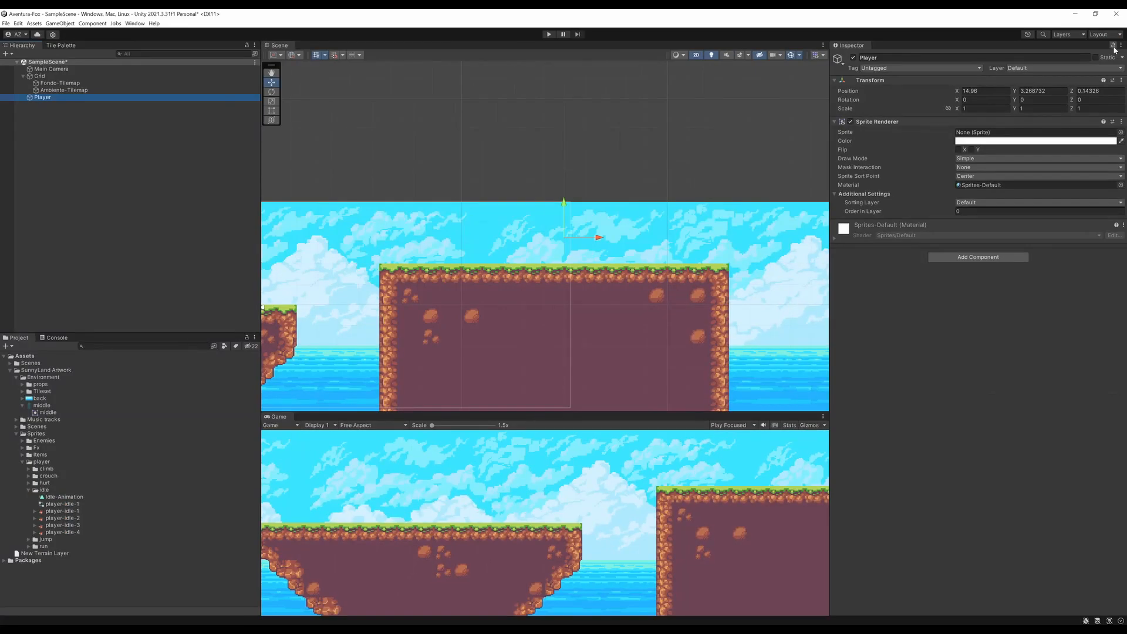
{"action": "left_click", "coordinate": [1114, 46]}
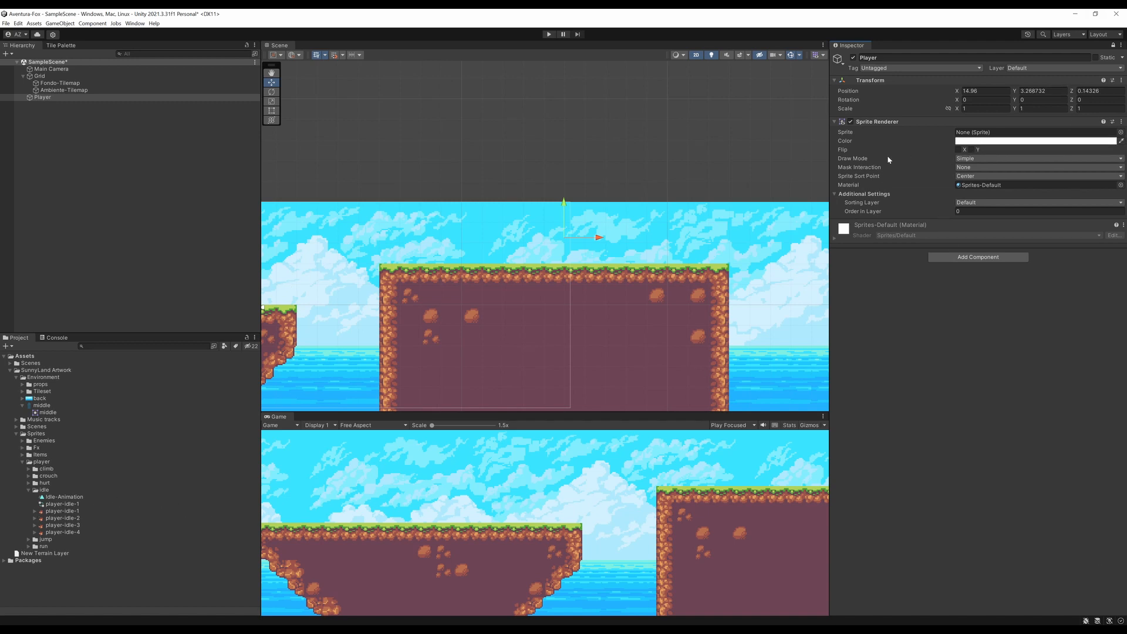
{"action": "left_click", "coordinate": [59, 511]}
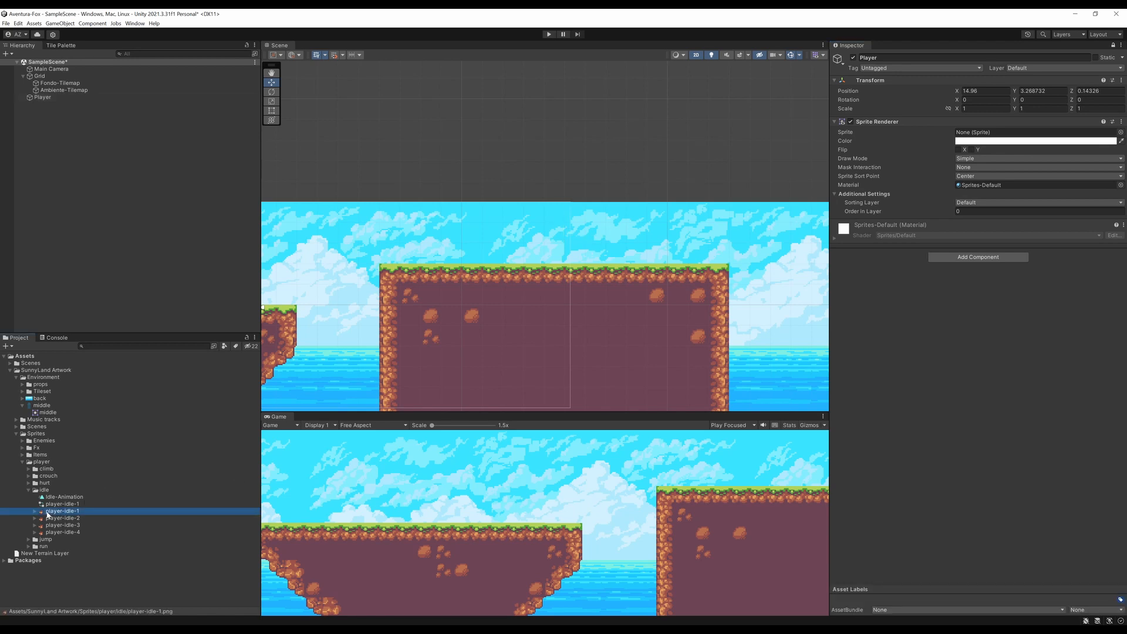
{"action": "left_click_drag", "start_coordinate": [48, 515], "coordinate": [1001, 137]}
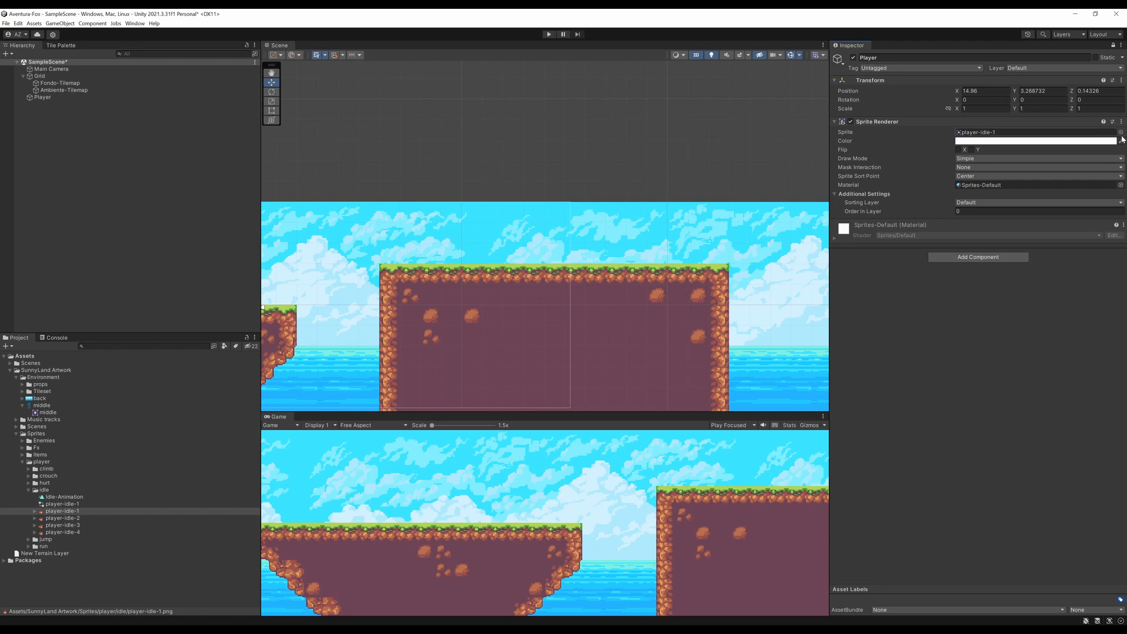
Browse the sprites offered for the Player's Sprite Renderer and close the selection window.
{"action": "key", "text": "super"}
{"action": "left_click", "coordinate": [926, 131]}
{"action": "left_click", "coordinate": [1121, 132]}
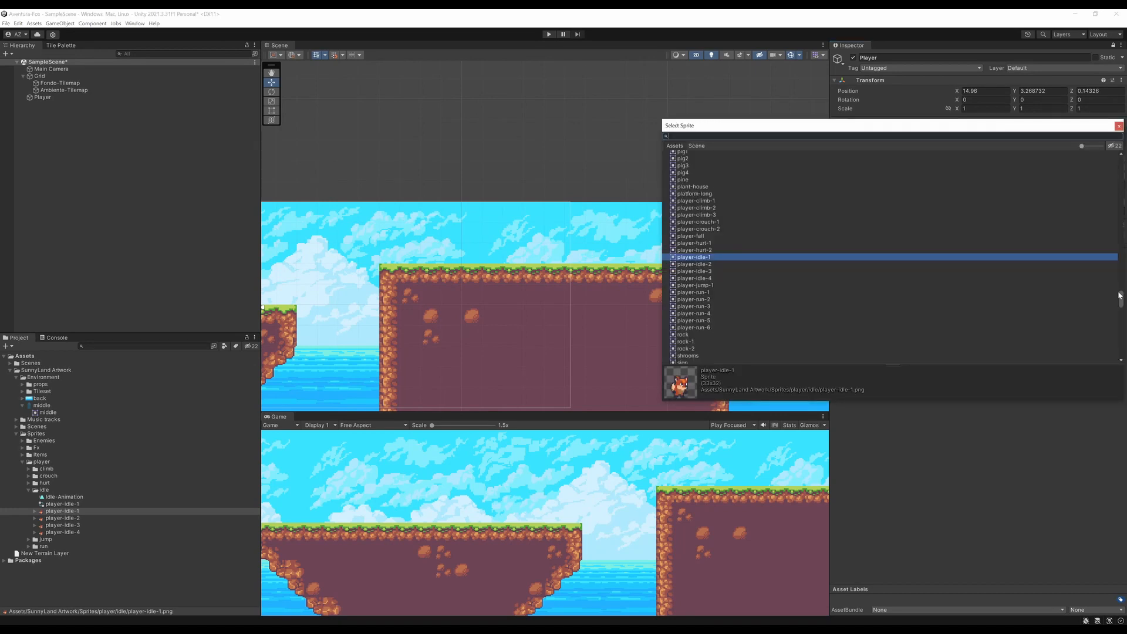
{"action": "left_click_drag", "start_coordinate": [1120, 298], "coordinate": [1120, 259]}
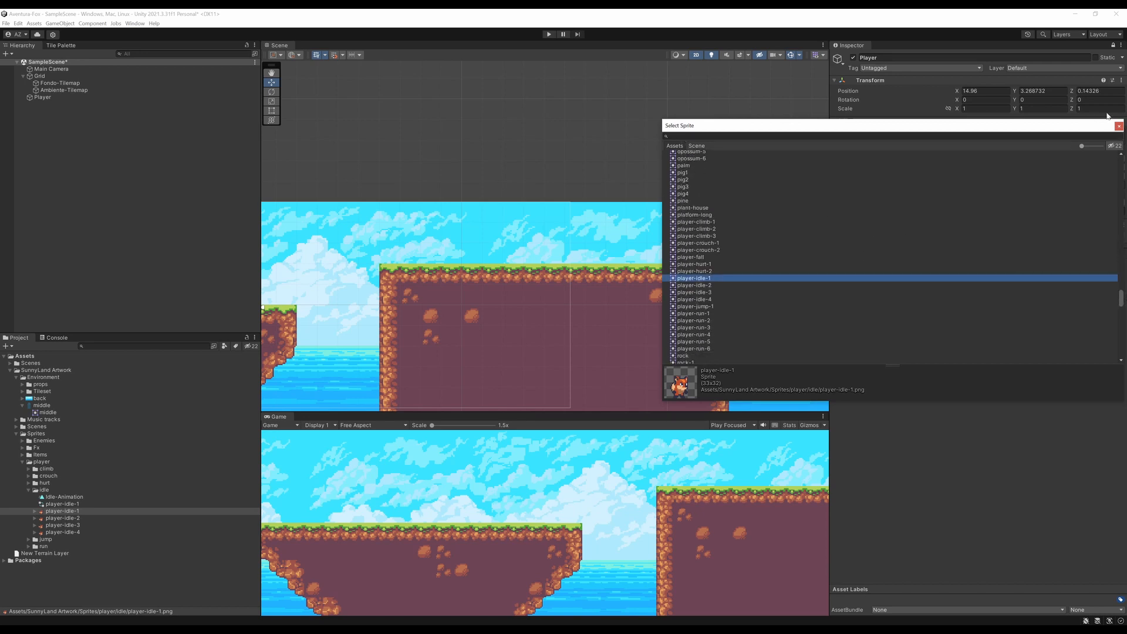
{"action": "left_click", "coordinate": [1119, 126]}
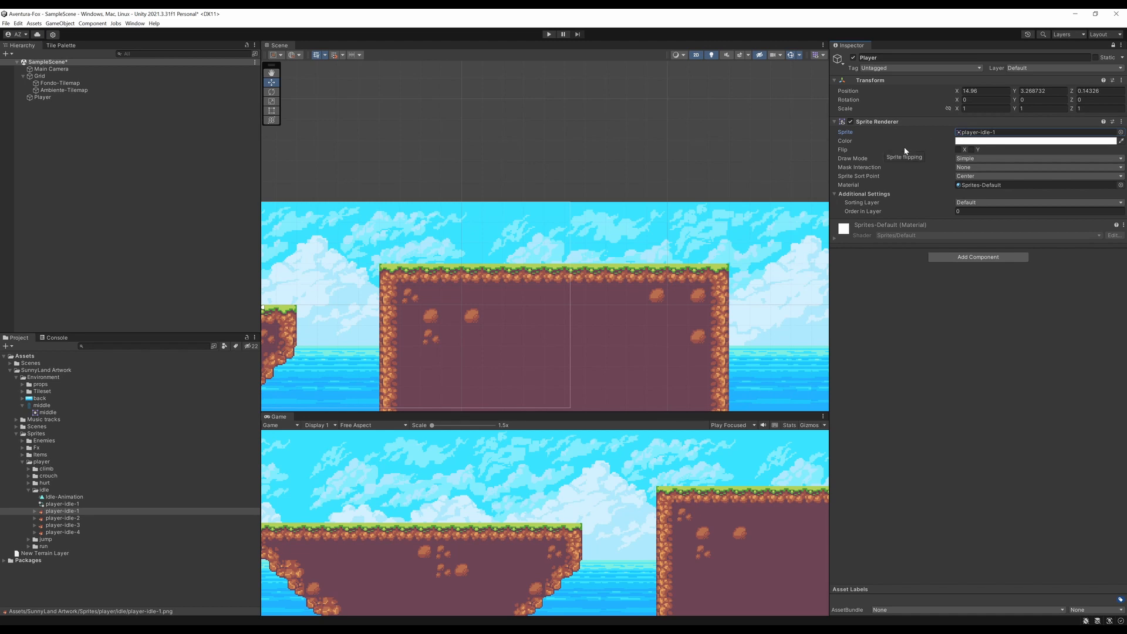
{"action": "scroll", "coordinate": [477, 253], "scroll_direction": "down", "scroll_amount": 3}
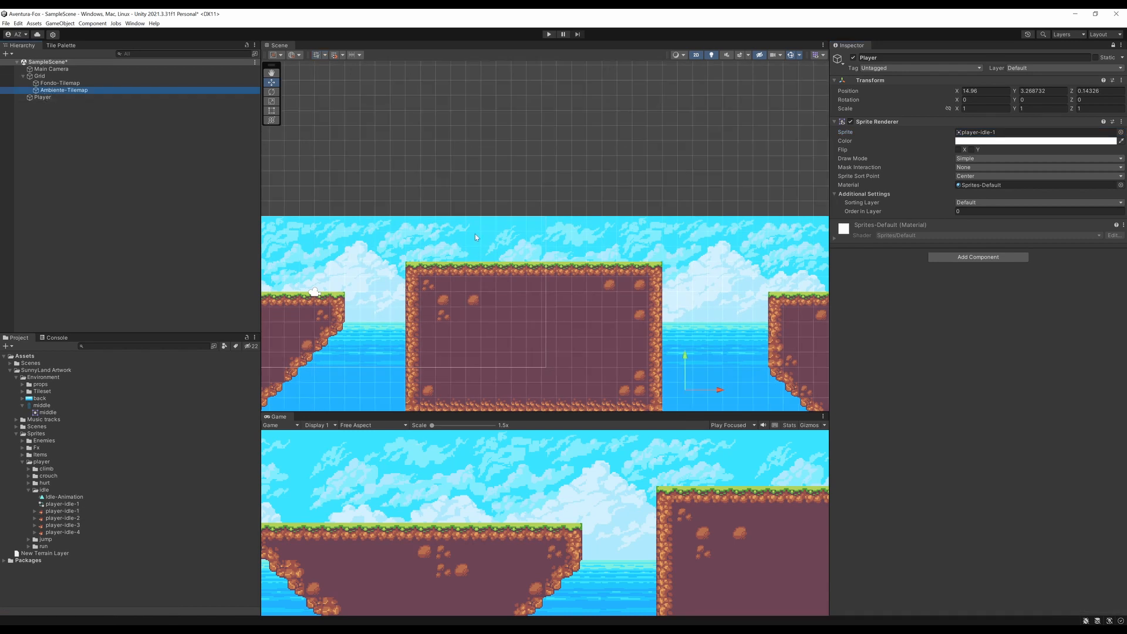
{"action": "scroll", "coordinate": [662, 385], "scroll_direction": "up", "scroll_amount": 4}
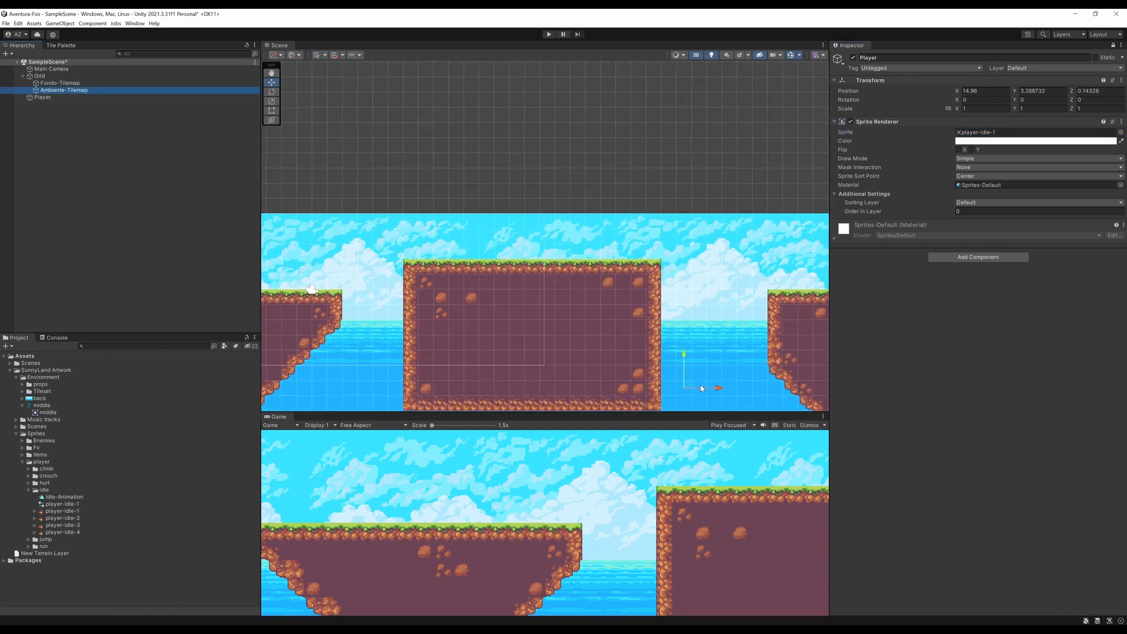
{"action": "middle_click_drag", "start_coordinate": [697, 371], "coordinate": [679, 335]}
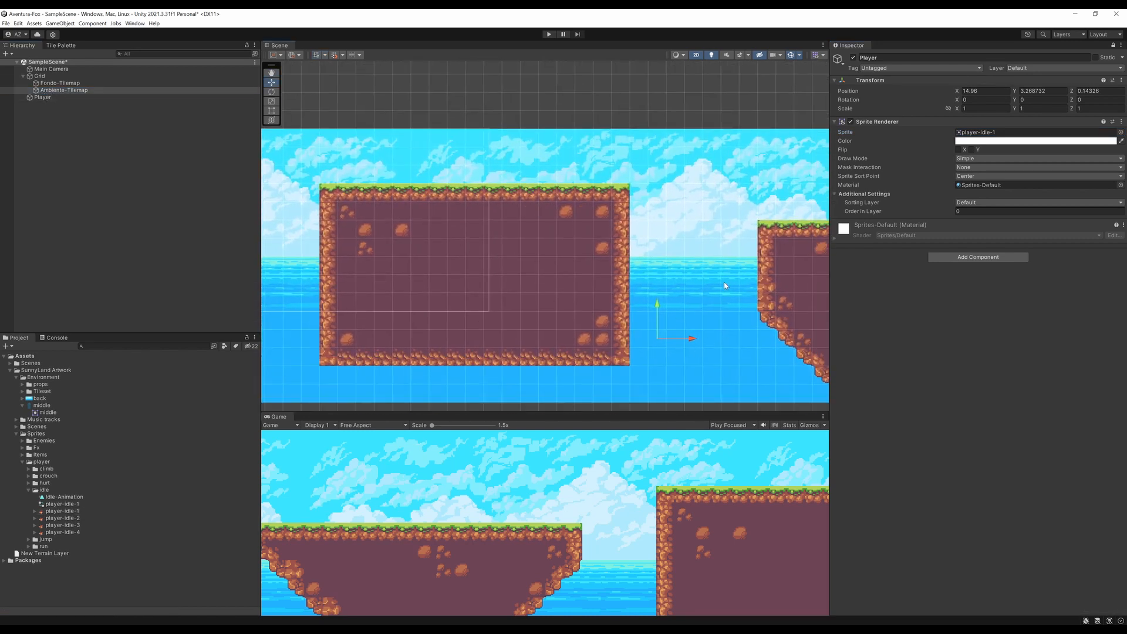
{"action": "middle_click_drag", "start_coordinate": [724, 286], "coordinate": [720, 338]}
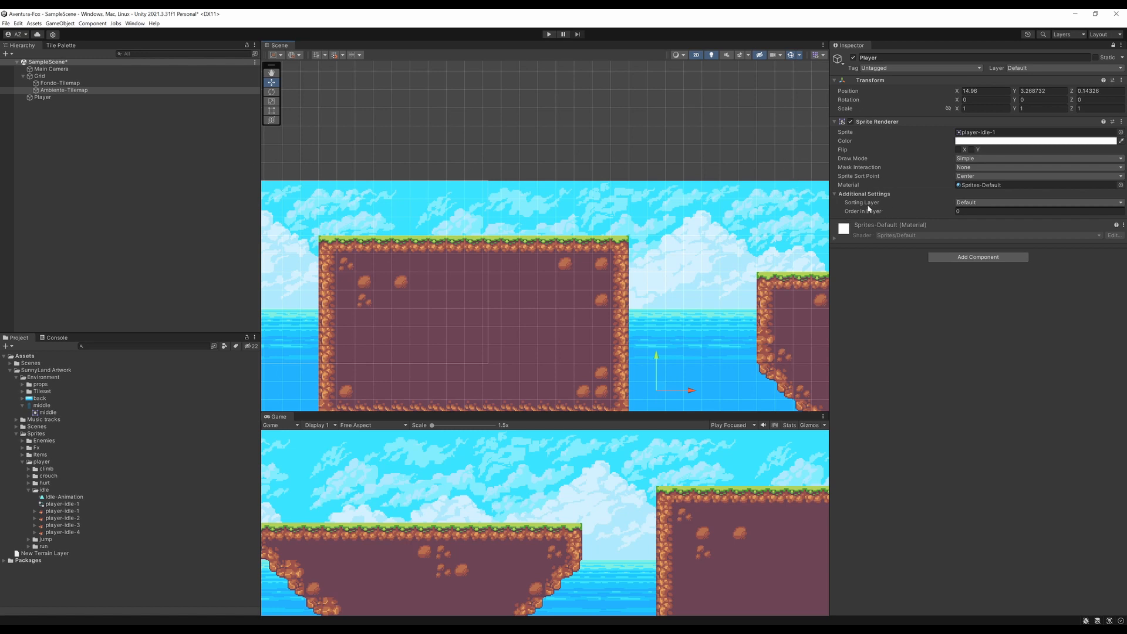
Add a sorting layer named Entity and place it between Fondos and Ambiente.
{"action": "left_click", "coordinate": [972, 208]}
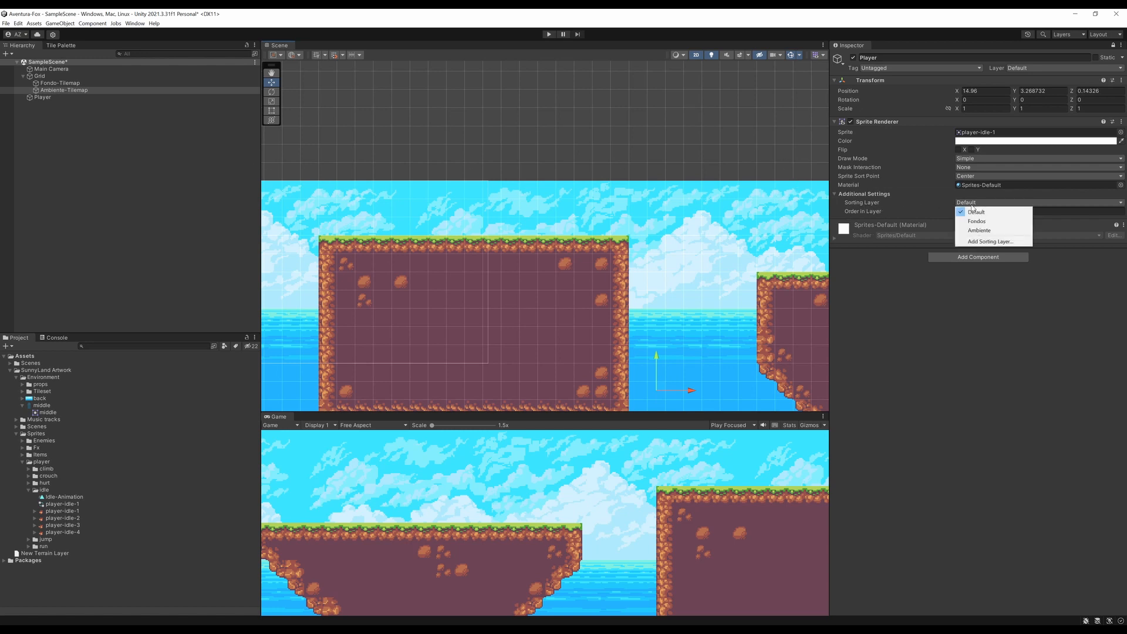
{"action": "left_click", "coordinate": [1002, 243]}
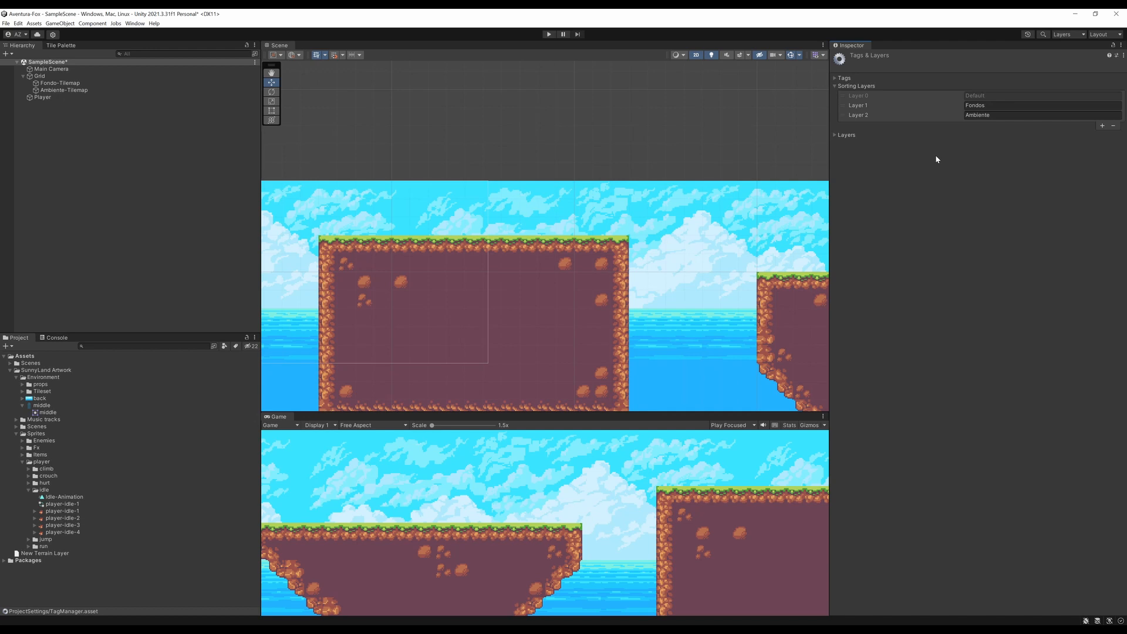
{"action": "left_click", "coordinate": [1103, 126]}
{"action": "left_click_drag", "start_coordinate": [1015, 124], "coordinate": [956, 123]}
{"action": "type", "text": "Entity"}
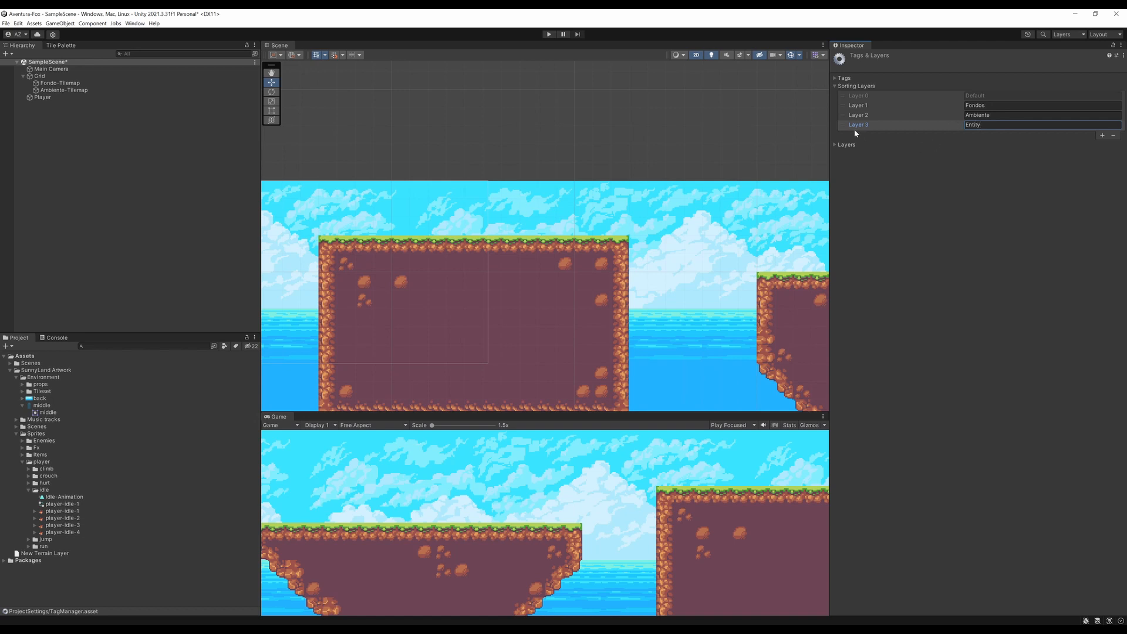
{"action": "left_click_drag", "start_coordinate": [843, 127], "coordinate": [845, 119]}
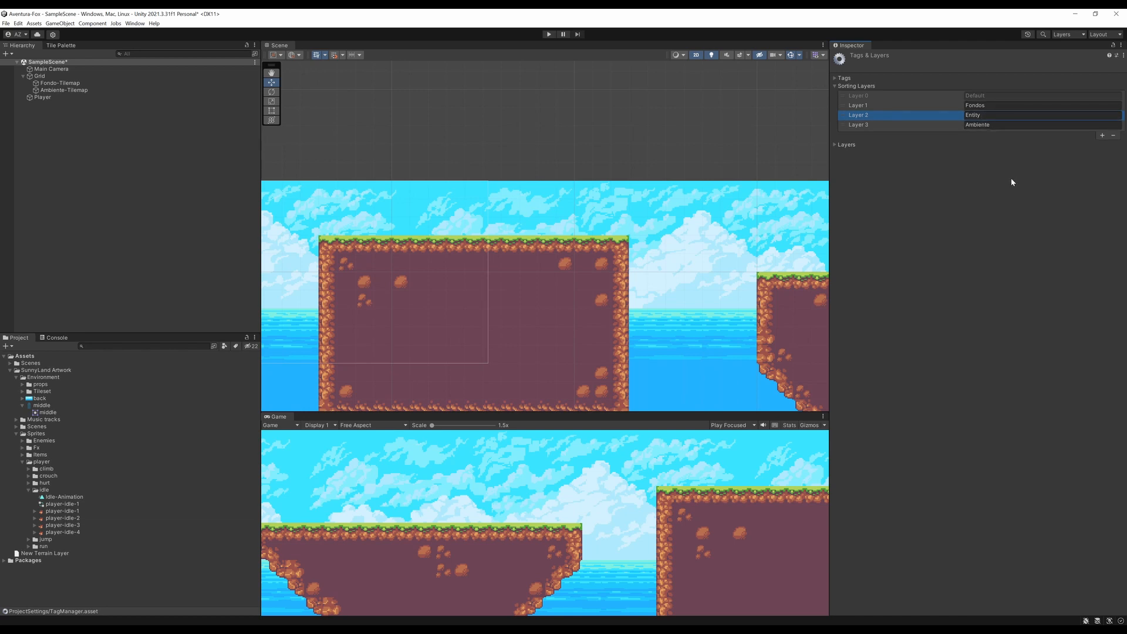
Assign the Entity sorting layer to the Player's Sprite Renderer.
{"action": "left_click", "coordinate": [42, 98]}
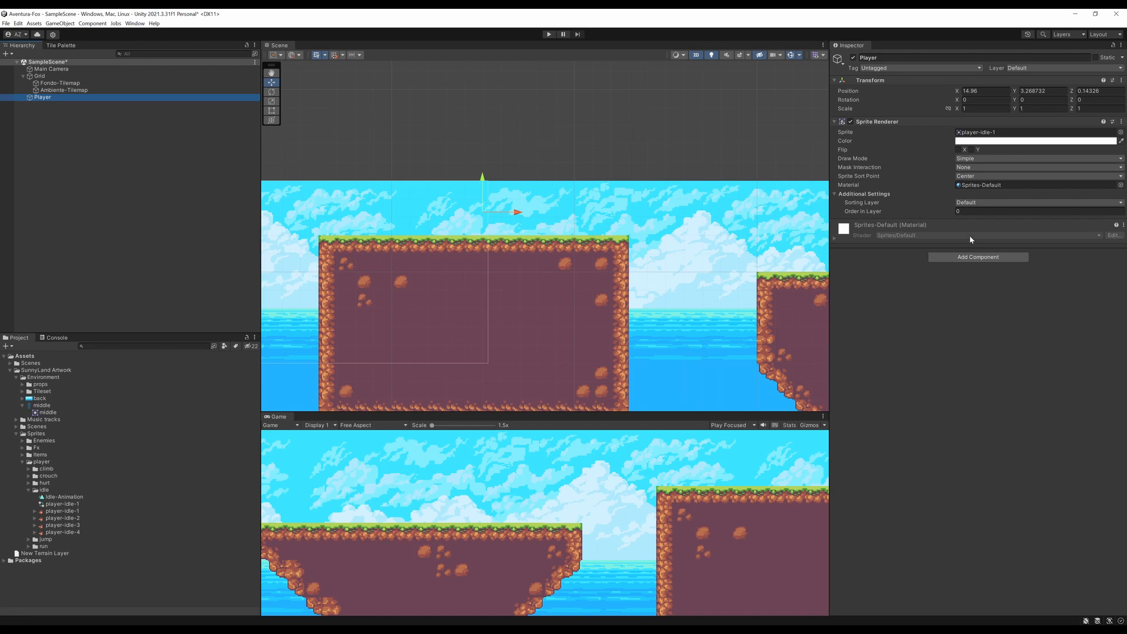
{"action": "left_click", "coordinate": [963, 204]}
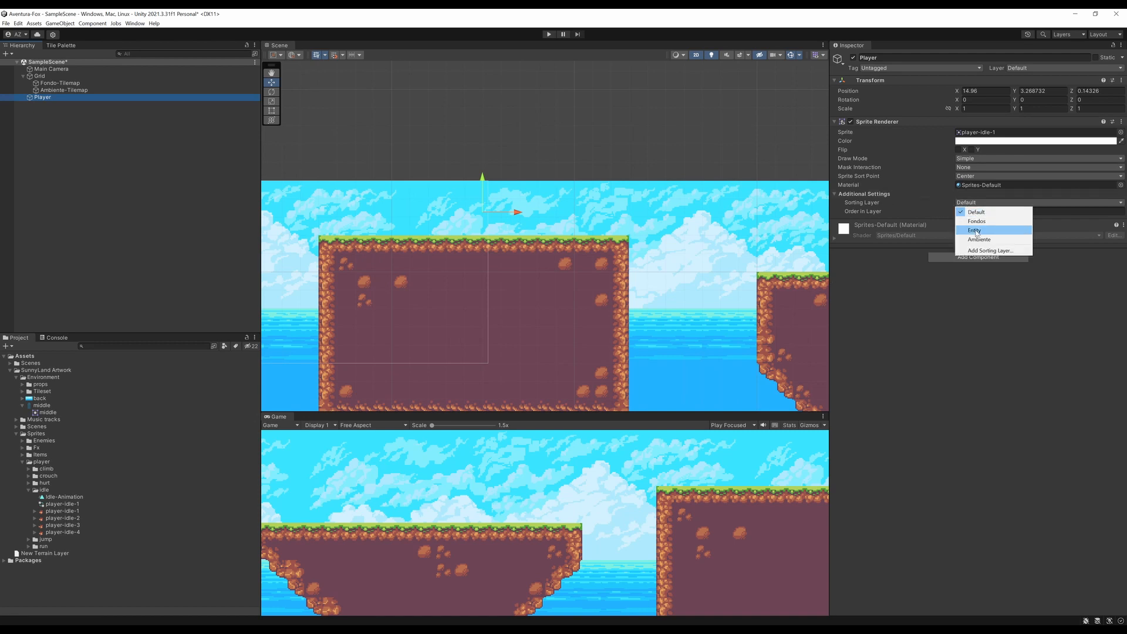
{"action": "left_click", "coordinate": [974, 231]}
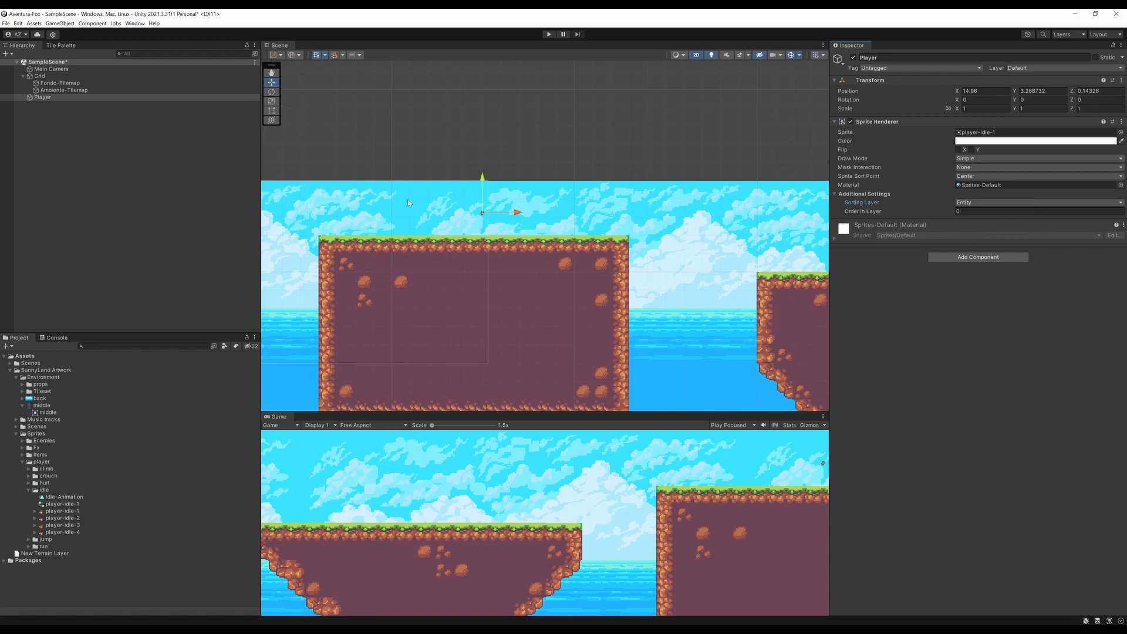
{"action": "scroll", "coordinate": [460, 209], "scroll_direction": "up", "scroll_amount": 3}
{"action": "scroll", "coordinate": [521, 262], "scroll_direction": "up", "scroll_amount": 5}
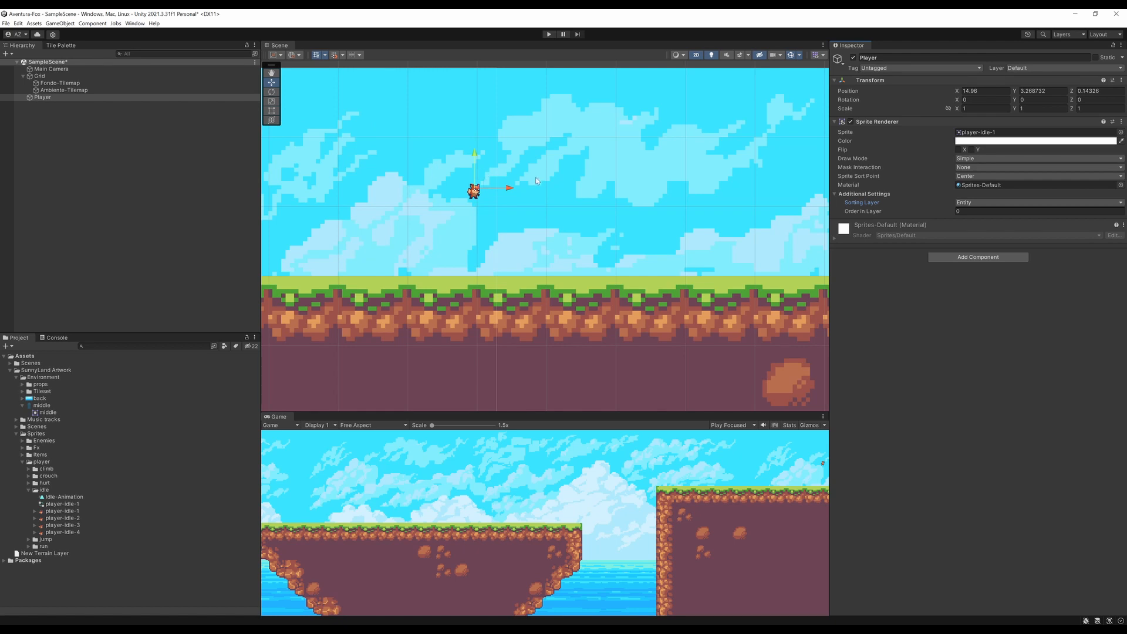
Set Pixels Per Unit to 16 for the textures player-idle-1 through player-idle-4 and apply the import settings.
{"action": "left_click", "coordinate": [69, 512]}
{"action": "left_click", "coordinate": [69, 519]}
{"action": "left_click", "coordinate": [69, 512]}
{"action": "left_click", "coordinate": [71, 524]}
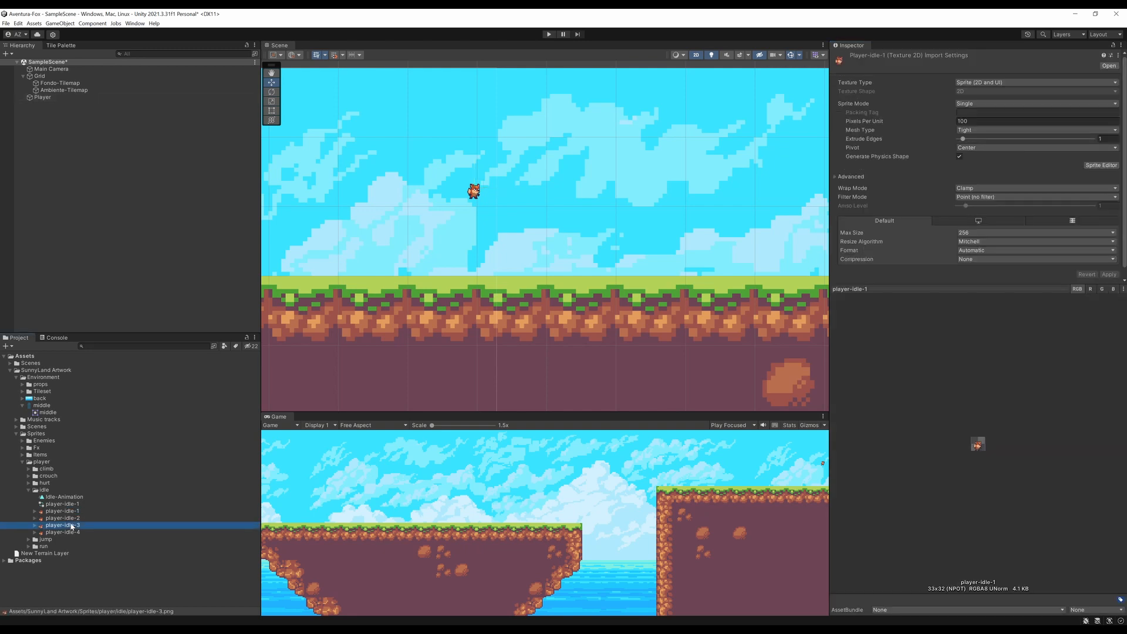
{"action": "left_click", "coordinate": [67, 511]}
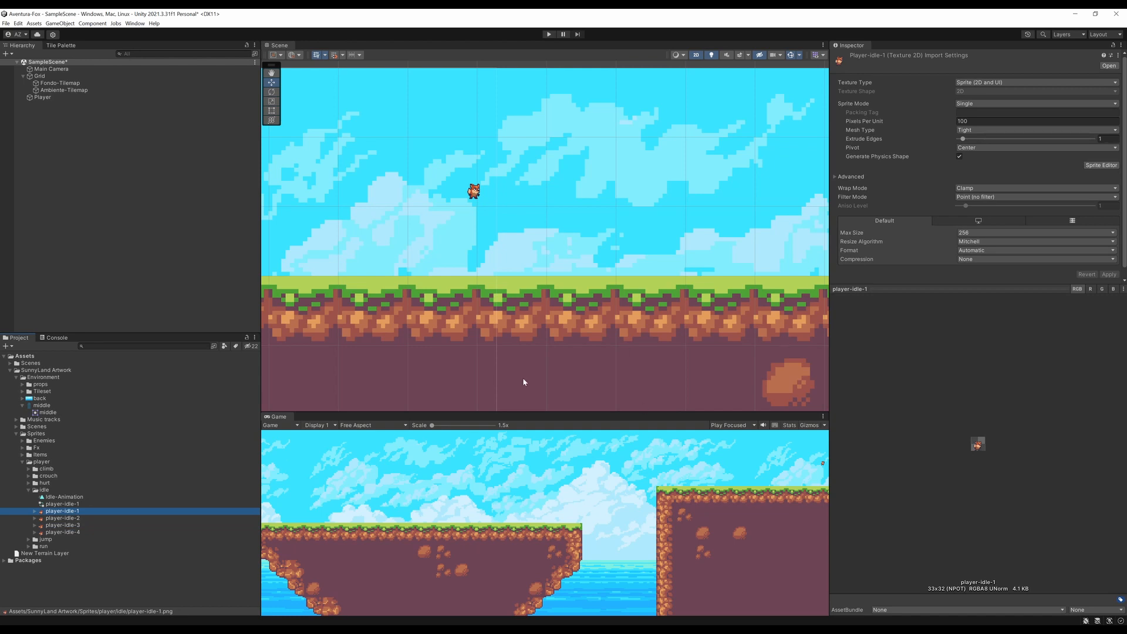
{"action": "left_click_drag", "start_coordinate": [971, 121], "coordinate": [832, 122]}
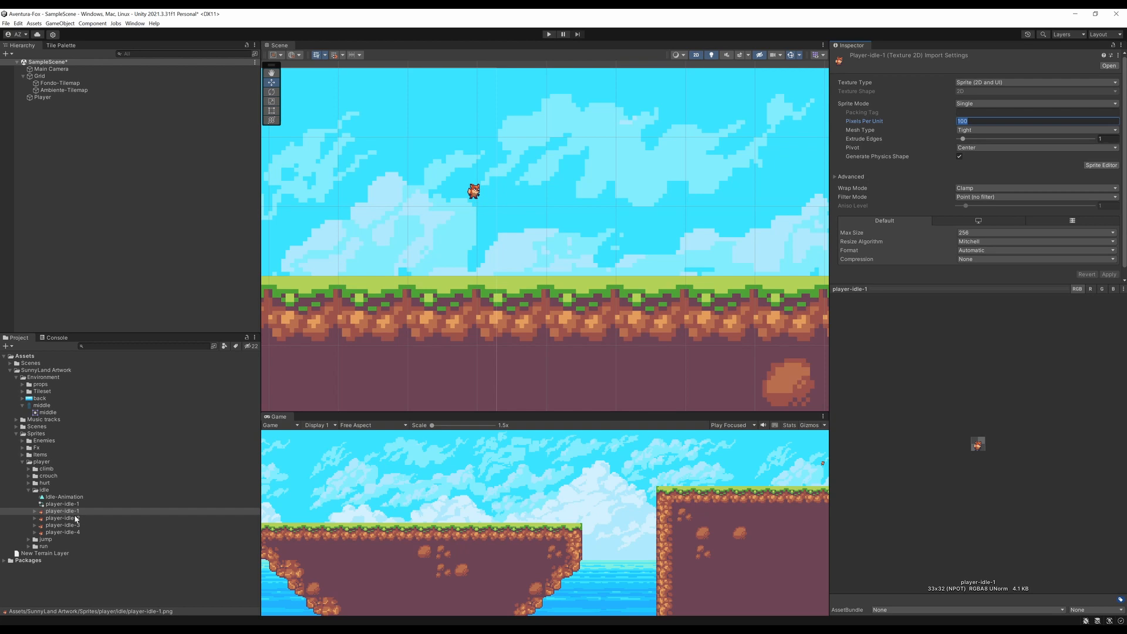
{"action": "left_click", "coordinate": [74, 533], "text": "shift"}
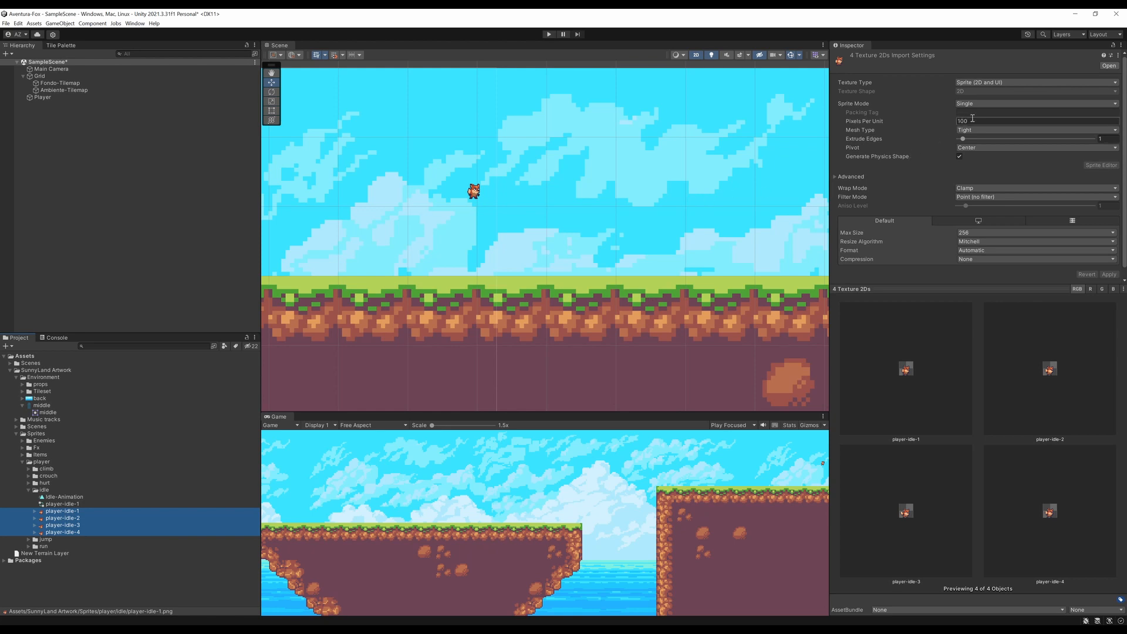
{"action": "left_click", "coordinate": [74, 511]}
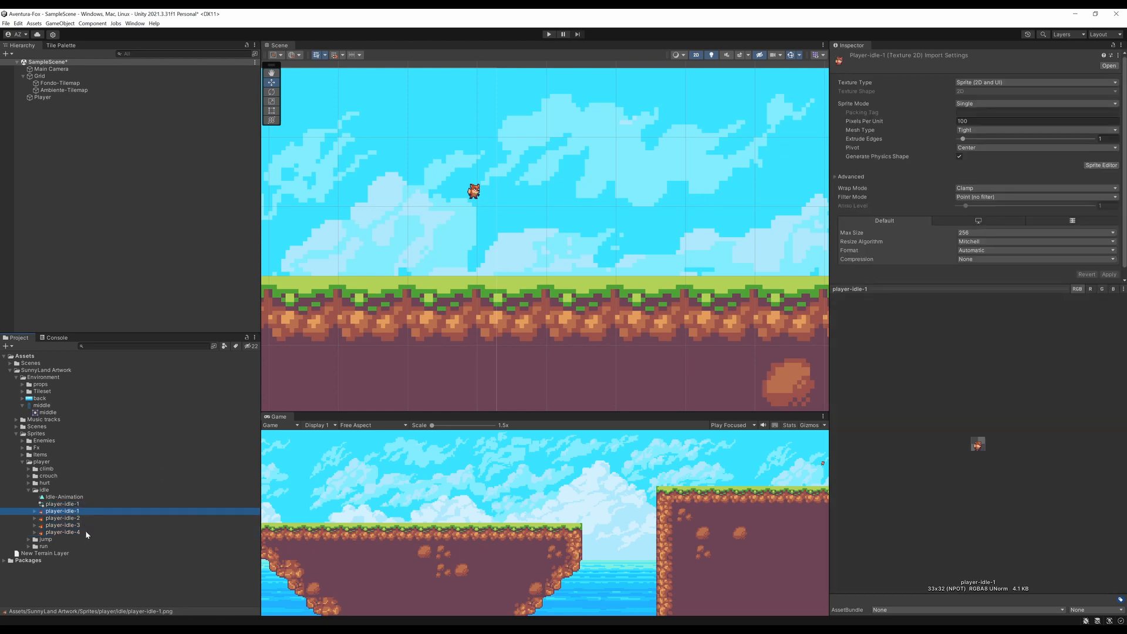
{"action": "left_click", "coordinate": [77, 532], "text": "shift"}
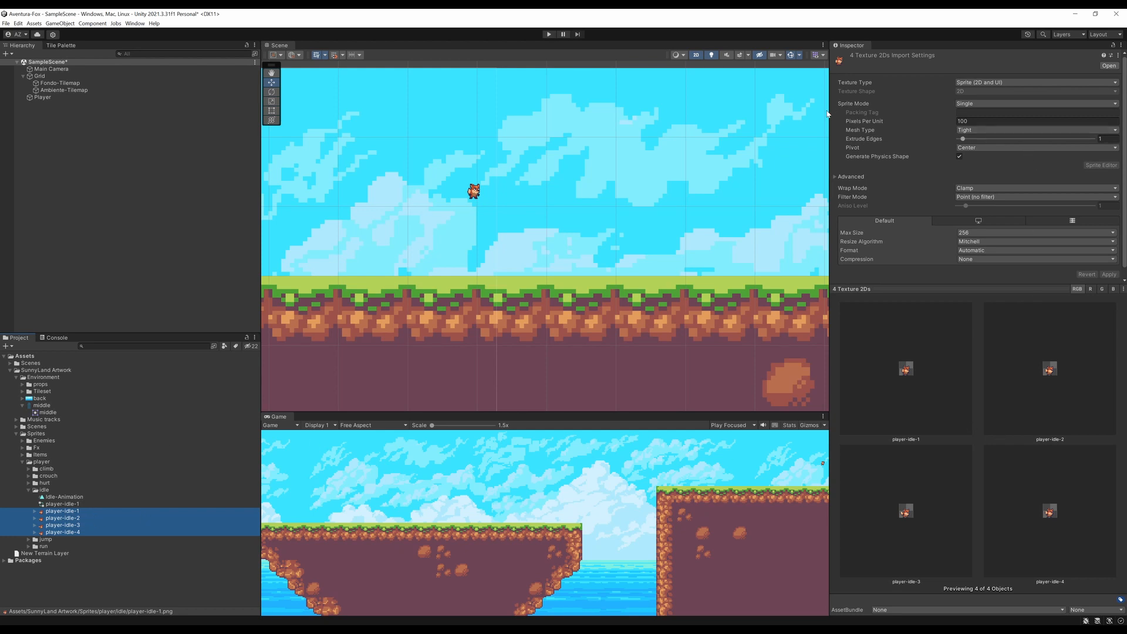
{"action": "left_click", "coordinate": [943, 118]}
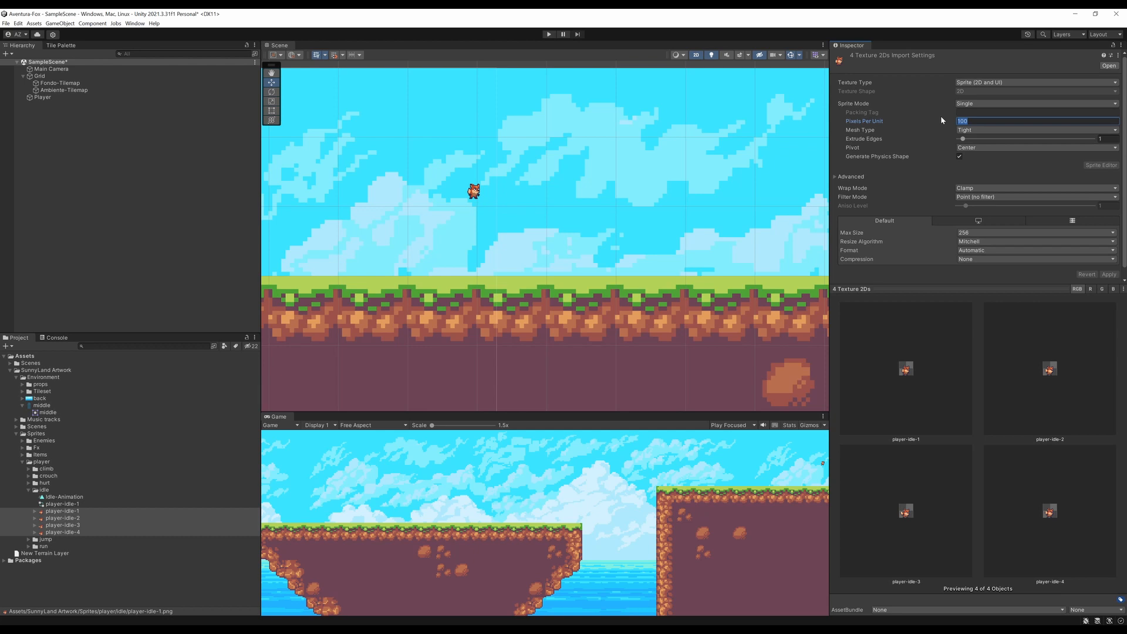
{"action": "type", "text": "16"}
{"action": "left_click", "coordinate": [1112, 277]}
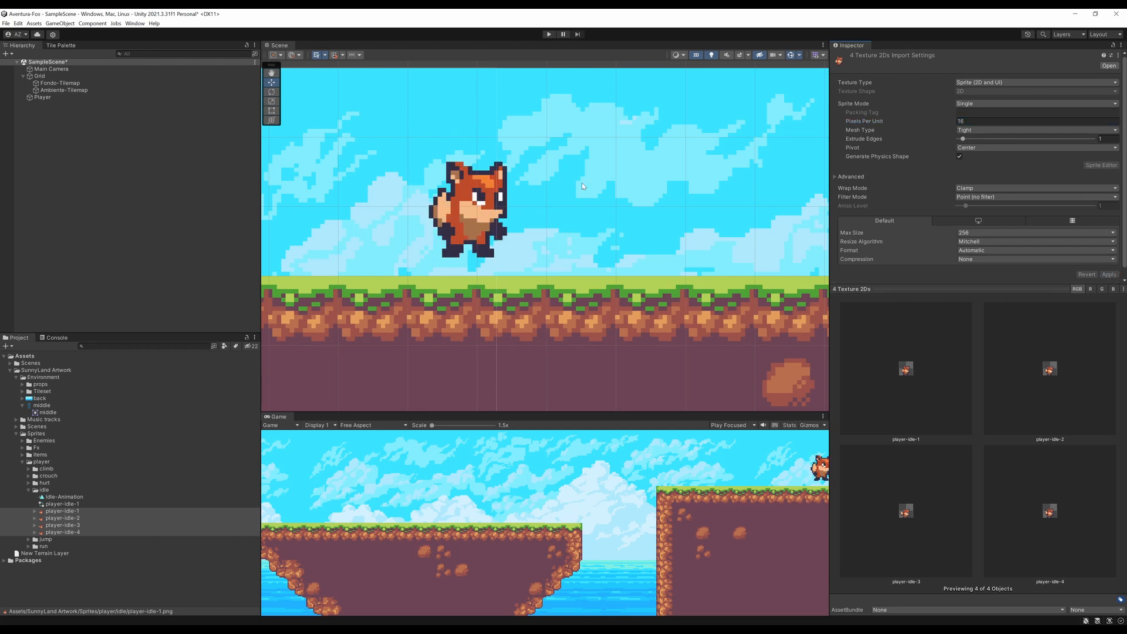
Move the Player onto the grass of the tapered platform beside the rectangular block, at about X -6.73, Y 1.08.
{"action": "scroll", "coordinate": [485, 193], "scroll_direction": "down", "scroll_amount": 1}
{"action": "scroll", "coordinate": [485, 192], "scroll_direction": "down", "scroll_amount": 5}
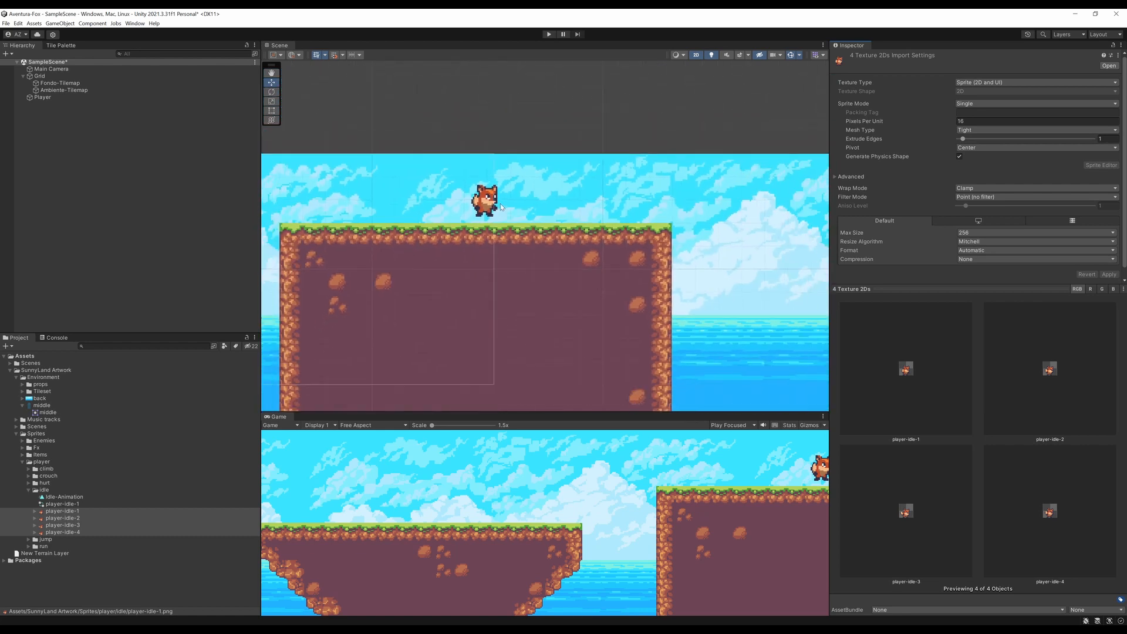
{"action": "scroll", "coordinate": [512, 229], "scroll_direction": "up", "scroll_amount": 1}
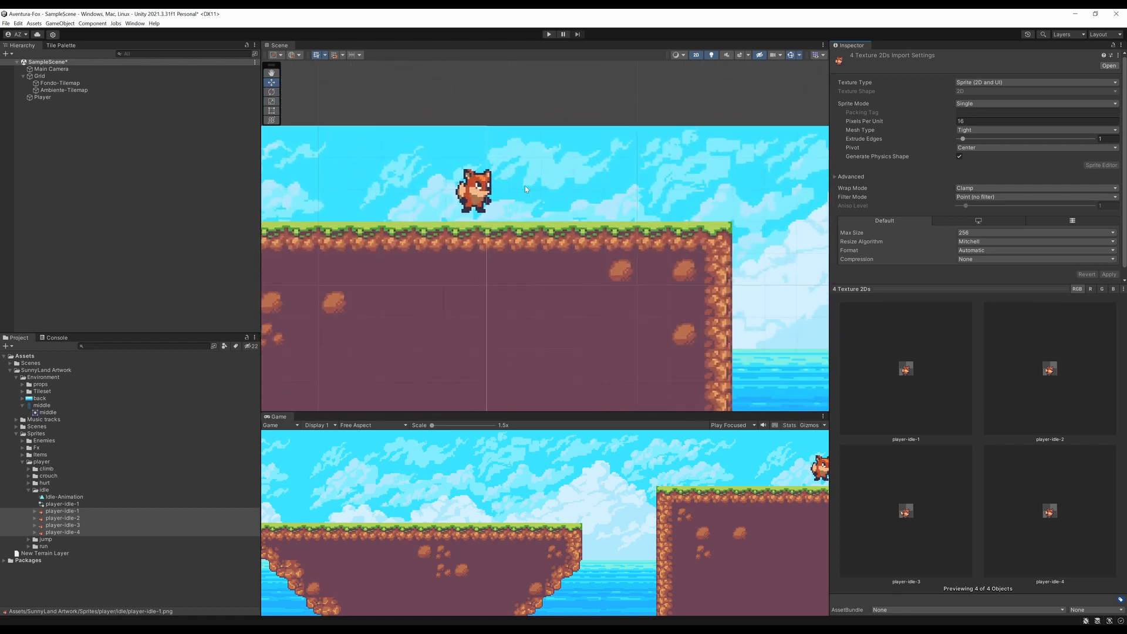
{"action": "scroll", "coordinate": [486, 200], "scroll_direction": "down", "scroll_amount": 4}
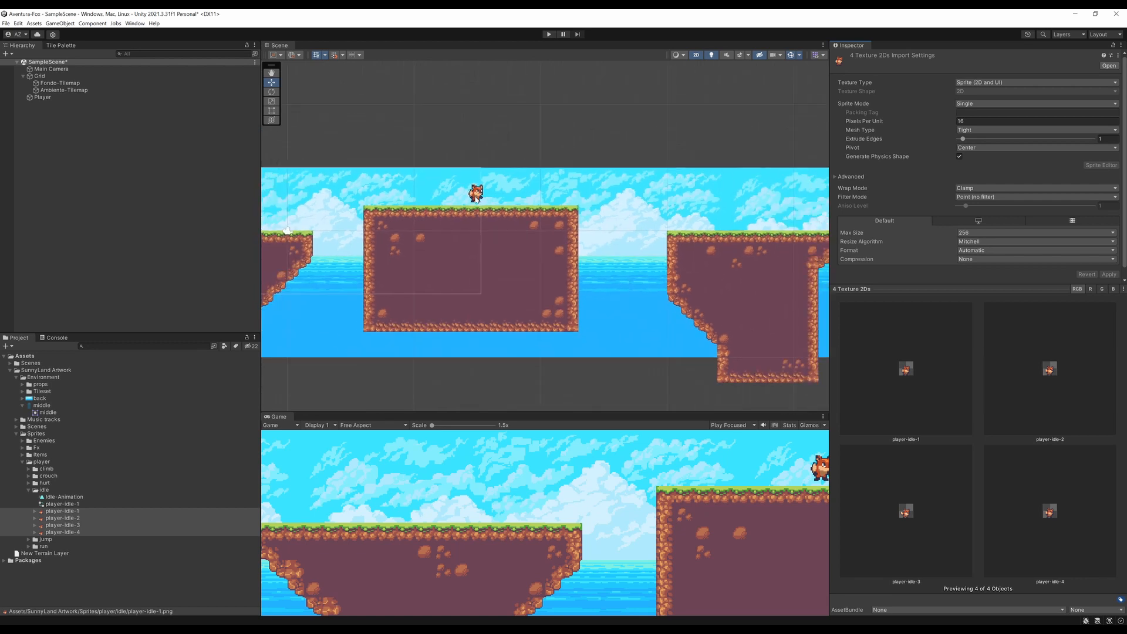
{"action": "left_click_drag", "start_coordinate": [442, 213], "coordinate": [530, 164]}
{"action": "key", "text": "w"}
{"action": "left_click", "coordinate": [557, 191]}
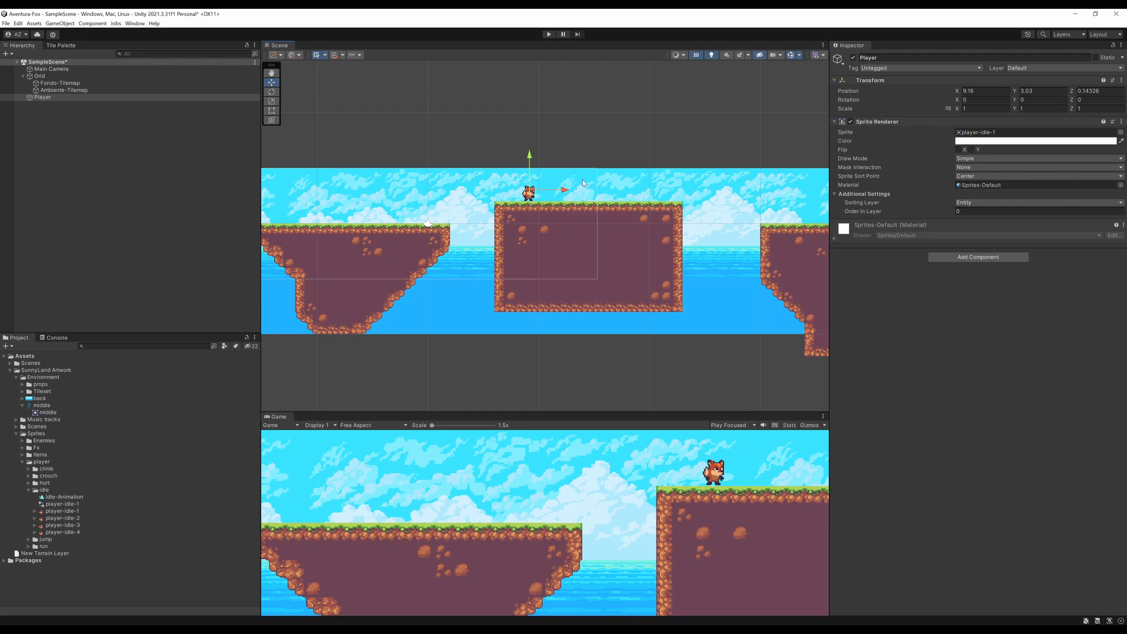
{"action": "left_click_drag", "start_coordinate": [564, 192], "coordinate": [388, 194]}
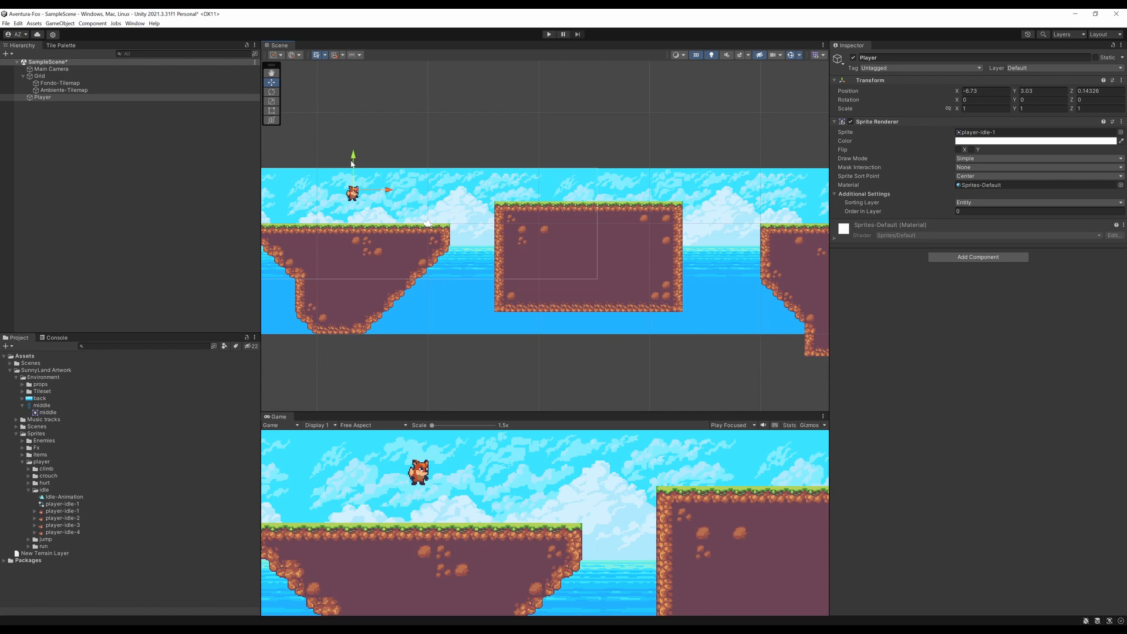
{"action": "left_click_drag", "start_coordinate": [353, 157], "coordinate": [354, 179]}
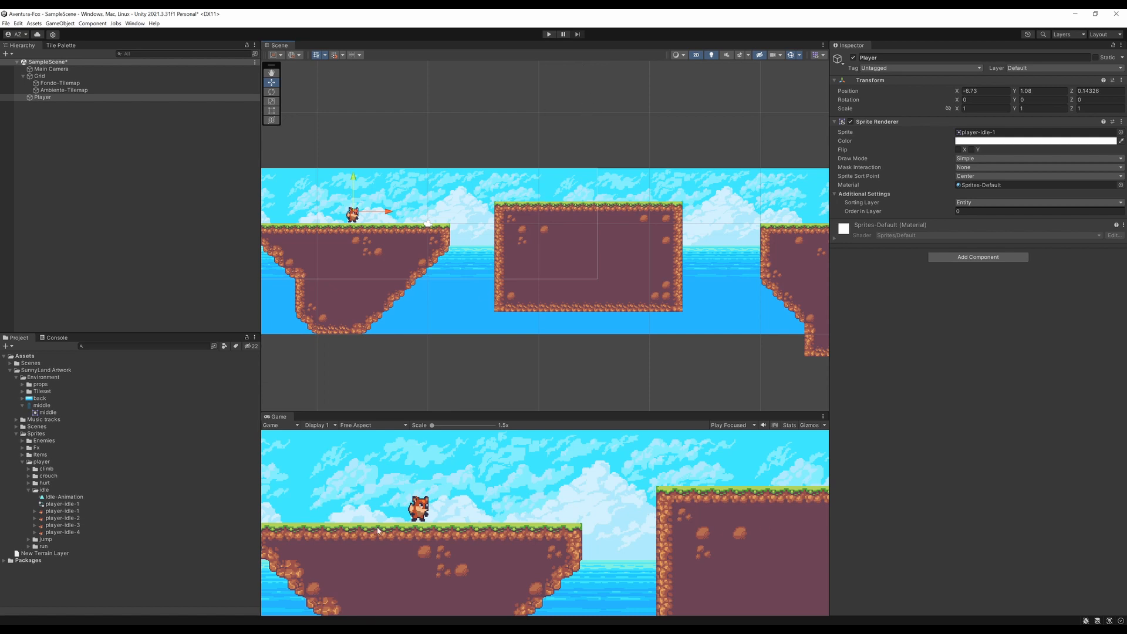
Run the scene in play mode to test it, and stop the playback.
{"action": "left_click", "coordinate": [549, 34]}
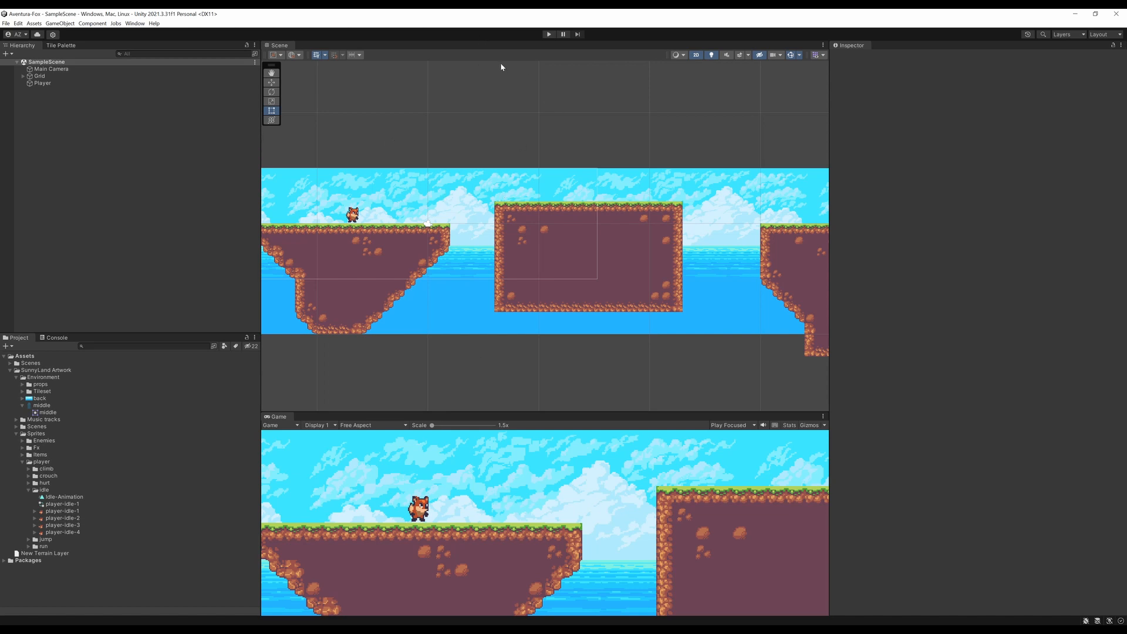
{"action": "left_click", "coordinate": [549, 34]}
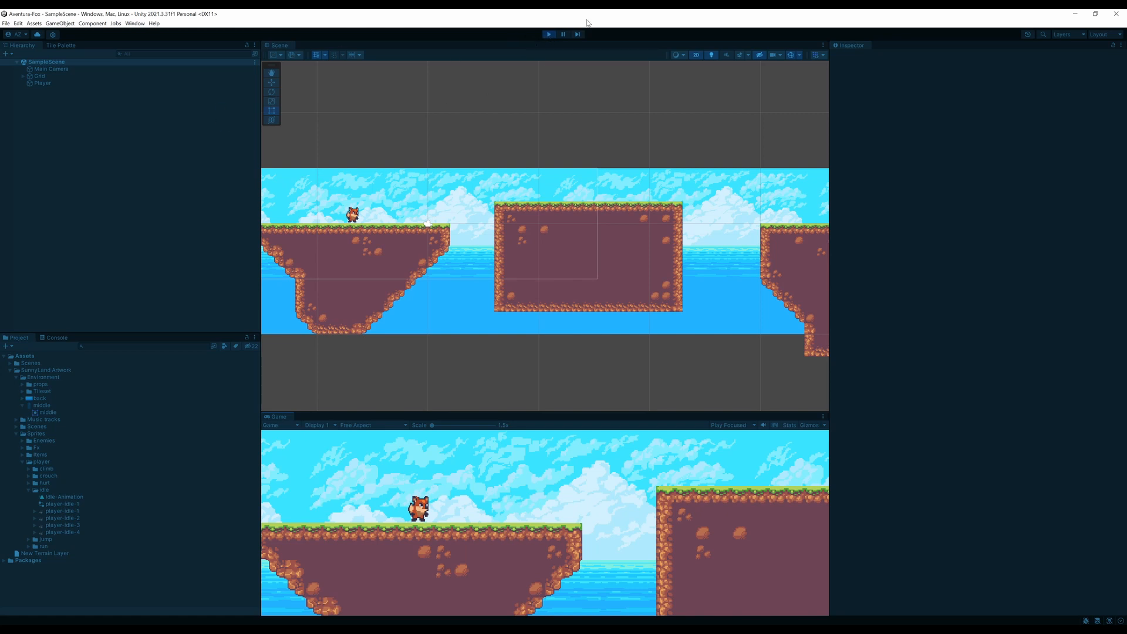
{"action": "left_click", "coordinate": [548, 35]}
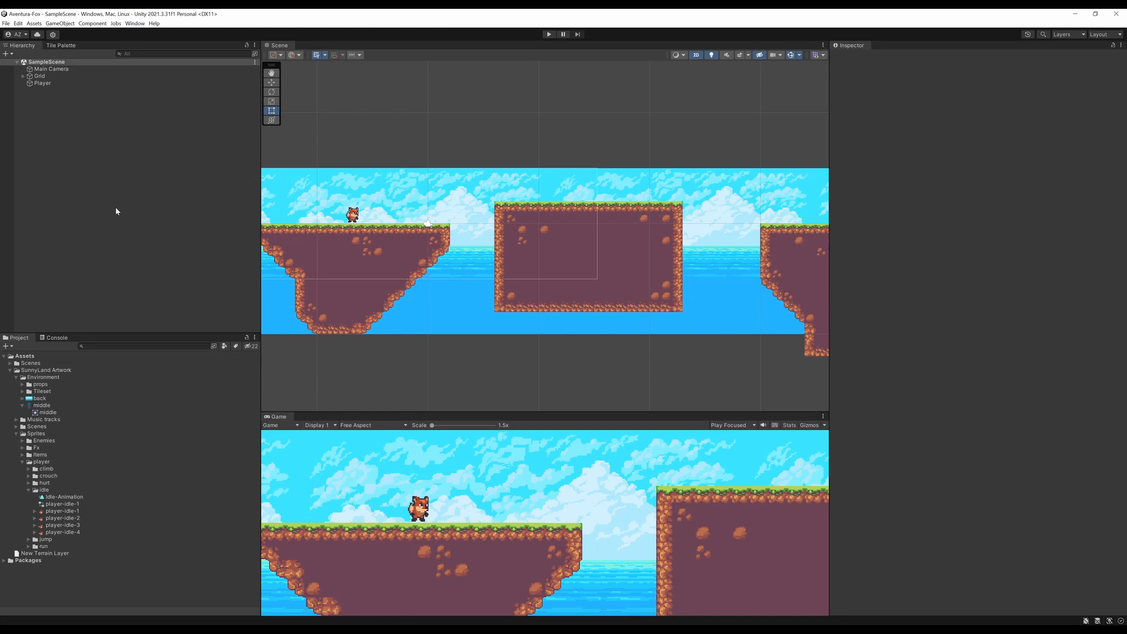
Examine the Playmode tint colour in the editor's Colors preferences and close the preferences without changing it.
{"action": "left_click", "coordinate": [19, 24]}
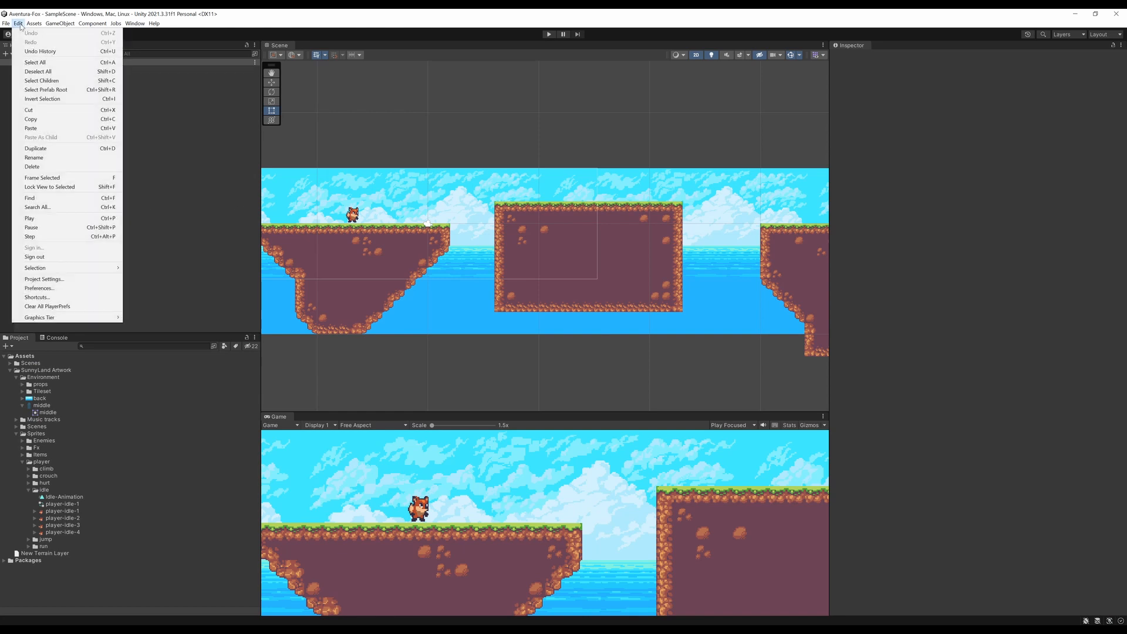
{"action": "left_click", "coordinate": [52, 290]}
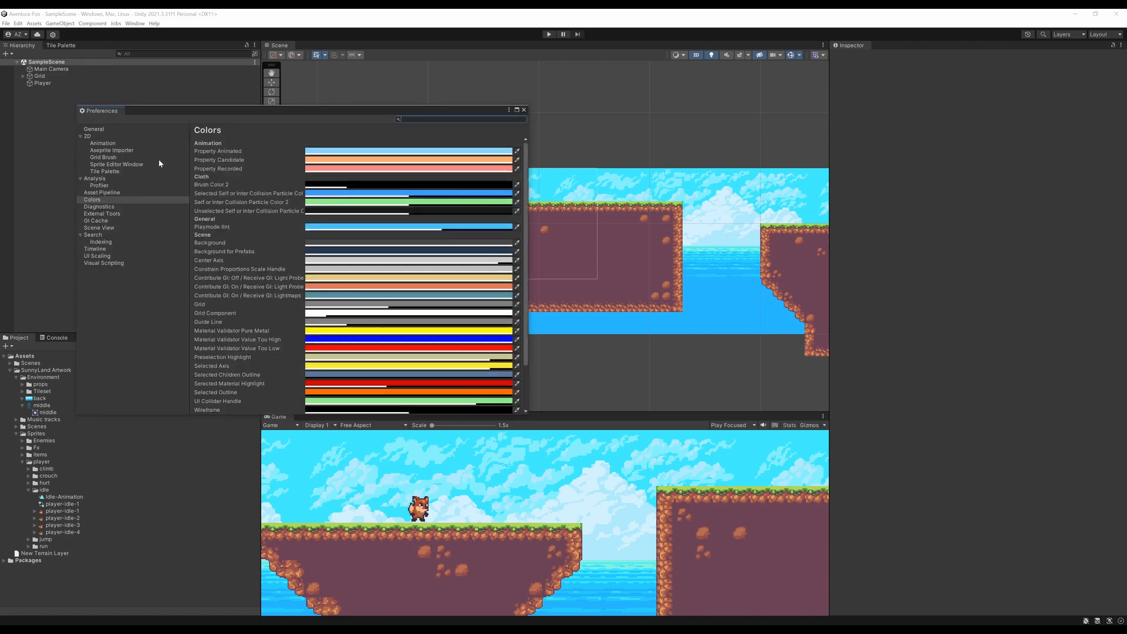
{"action": "left_click", "coordinate": [100, 143]}
{"action": "left_click", "coordinate": [98, 200]}
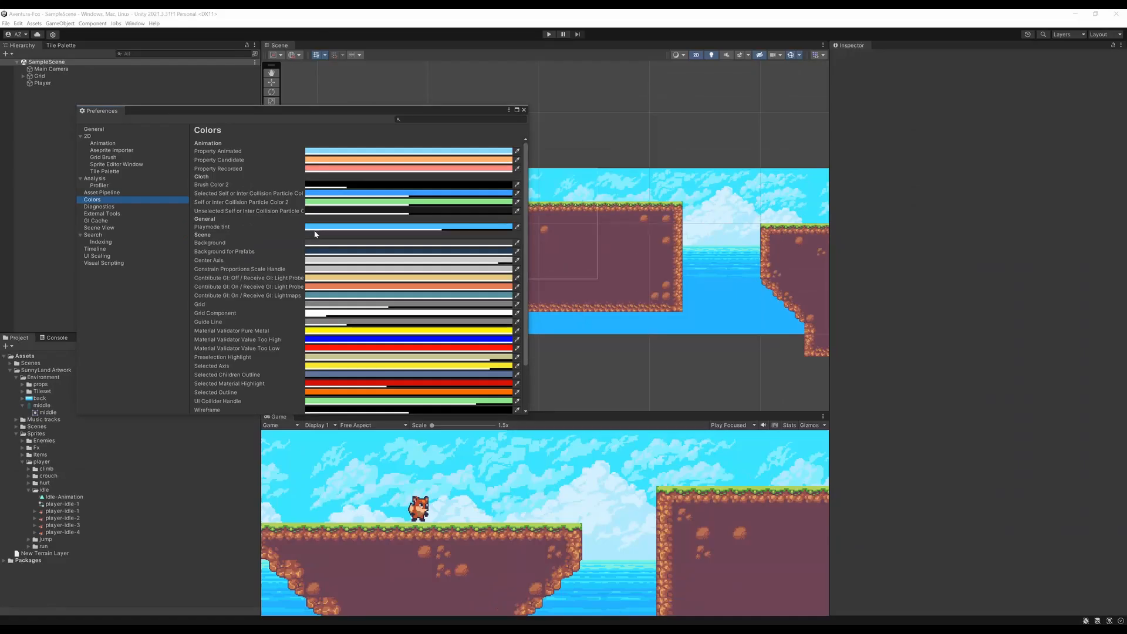
{"action": "left_click", "coordinate": [314, 227]}
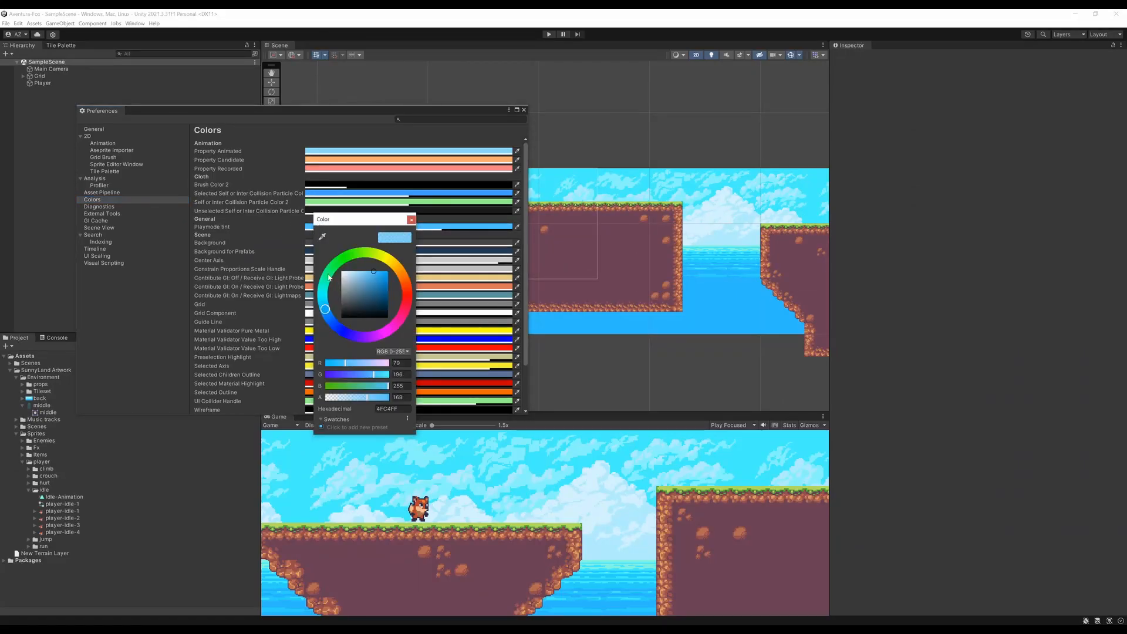
{"action": "left_click", "coordinate": [411, 220]}
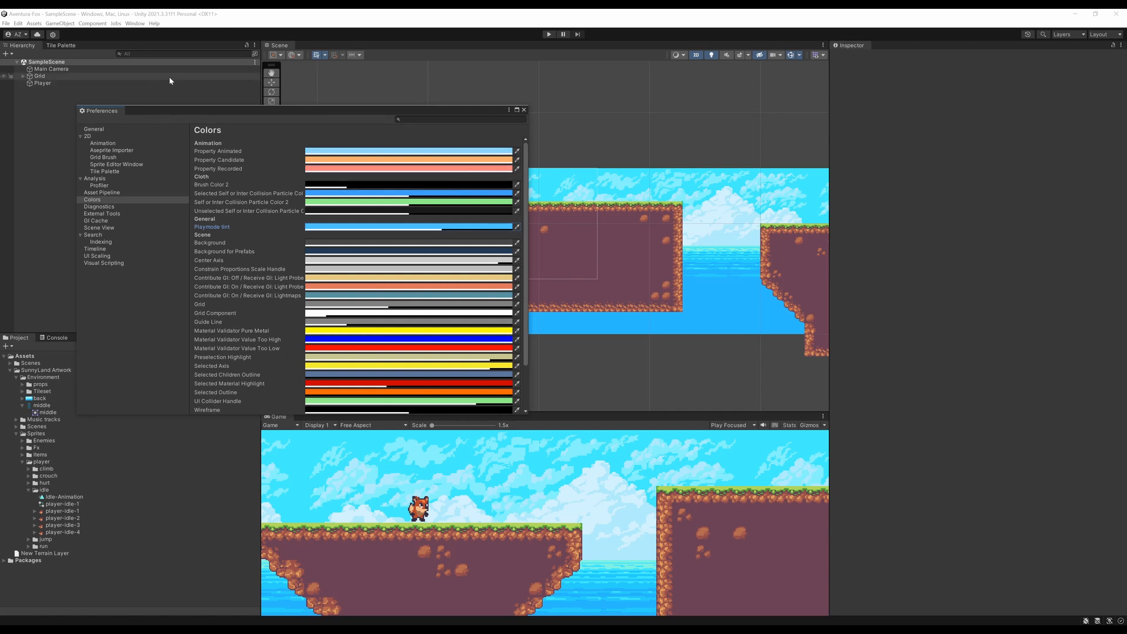
{"action": "left_click", "coordinate": [525, 110]}
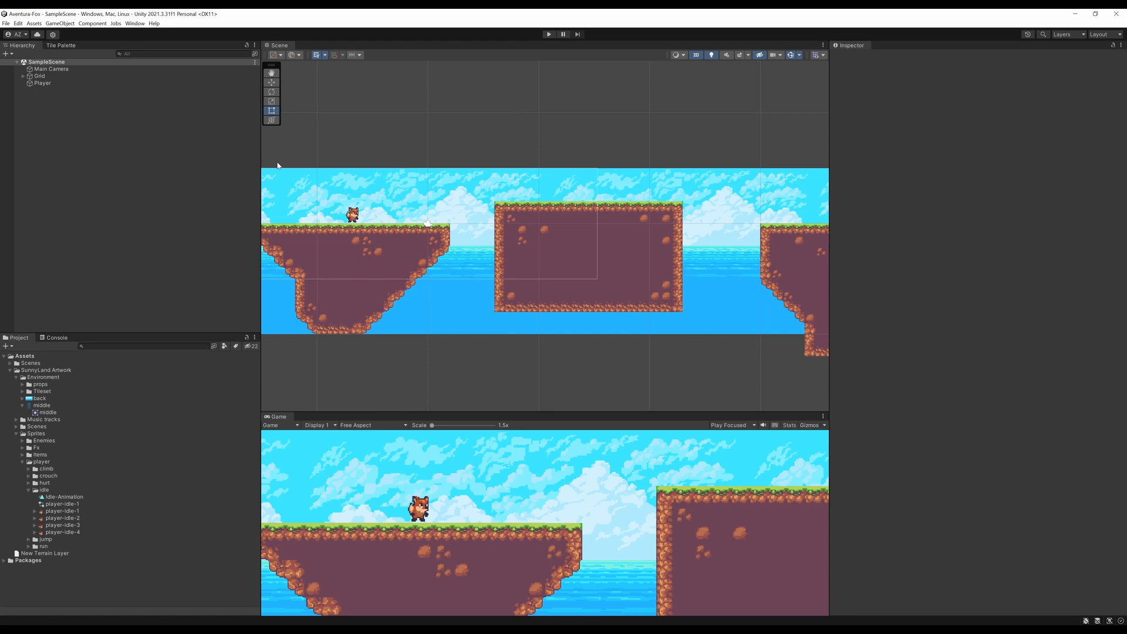
Add a Rigidbody 2D component to the Player and check its body type options, keeping Dynamic.
{"action": "scroll", "coordinate": [338, 256], "scroll_direction": "up", "scroll_amount": 6}
{"action": "middle_click_drag", "start_coordinate": [400, 218], "coordinate": [436, 232]}
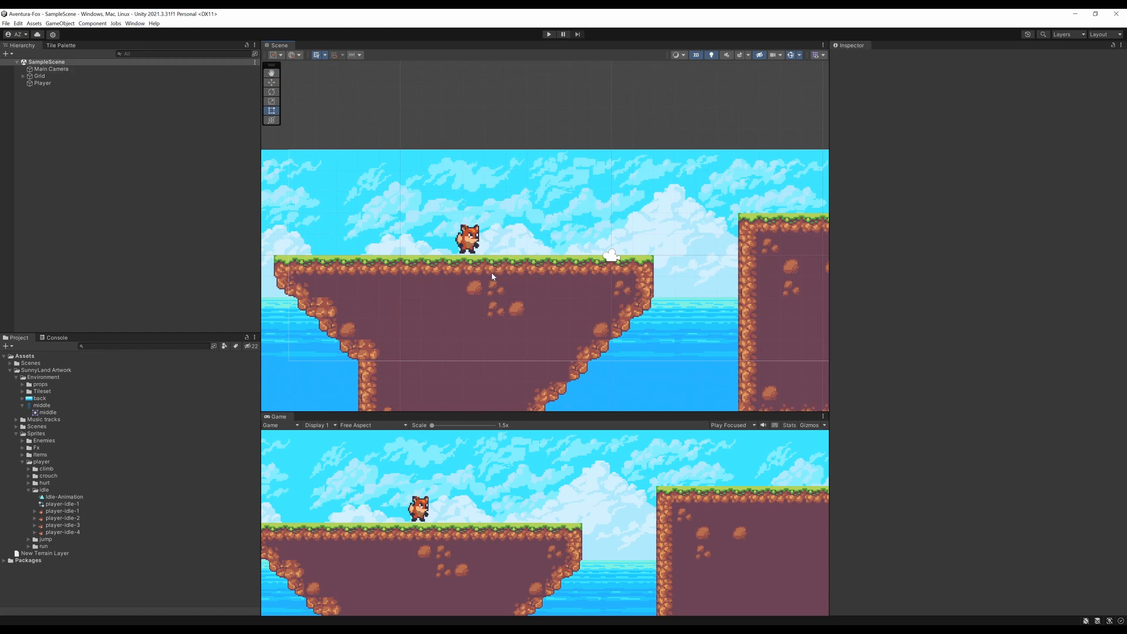
{"action": "left_click", "coordinate": [471, 240]}
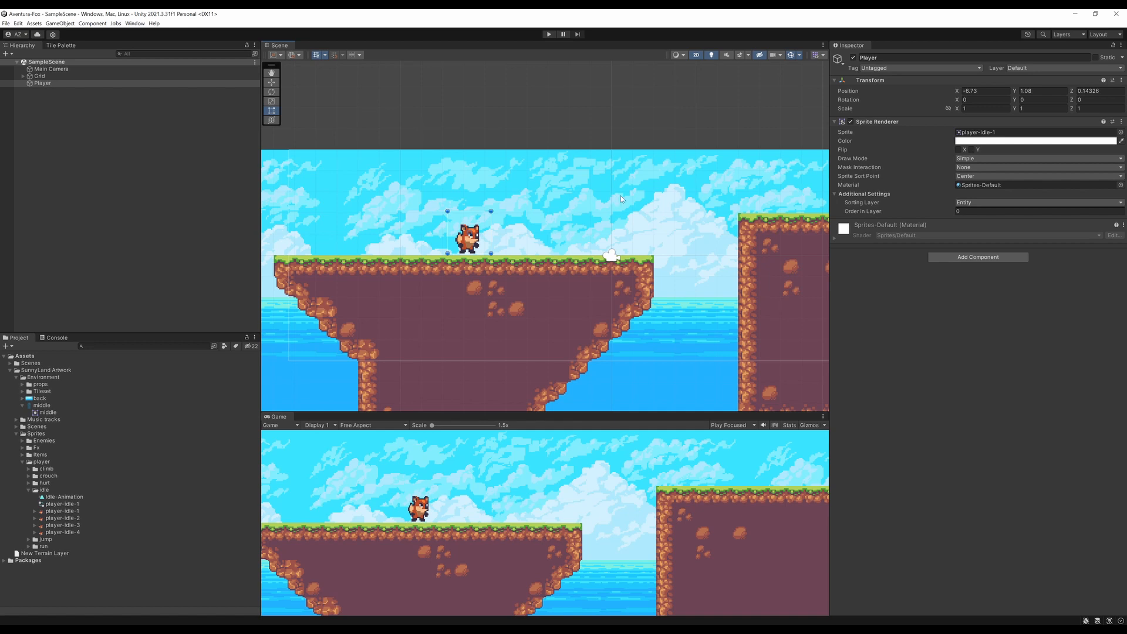
{"action": "left_click", "coordinate": [972, 259]}
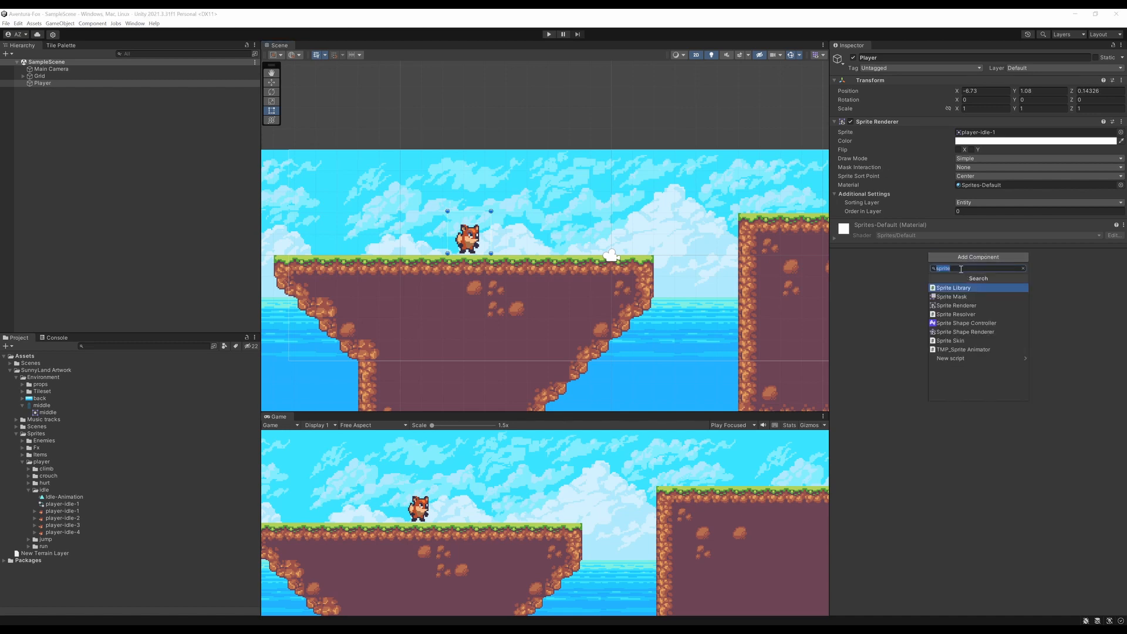
{"action": "type", "text": "rigi"}
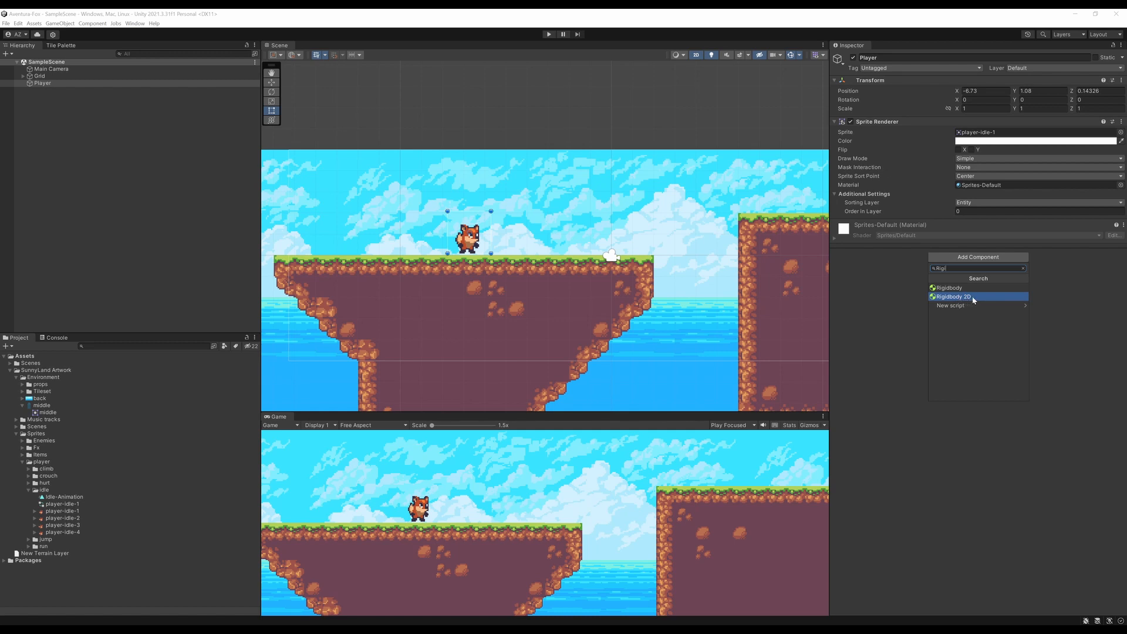
{"action": "left_click", "coordinate": [973, 298]}
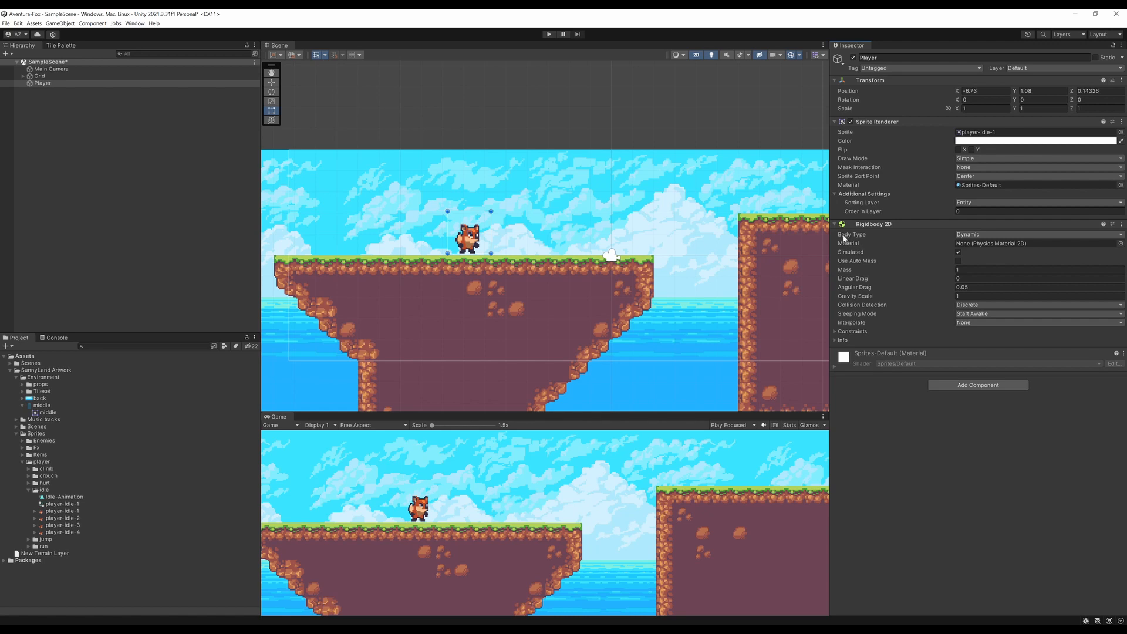
{"action": "left_click", "coordinate": [958, 234]}
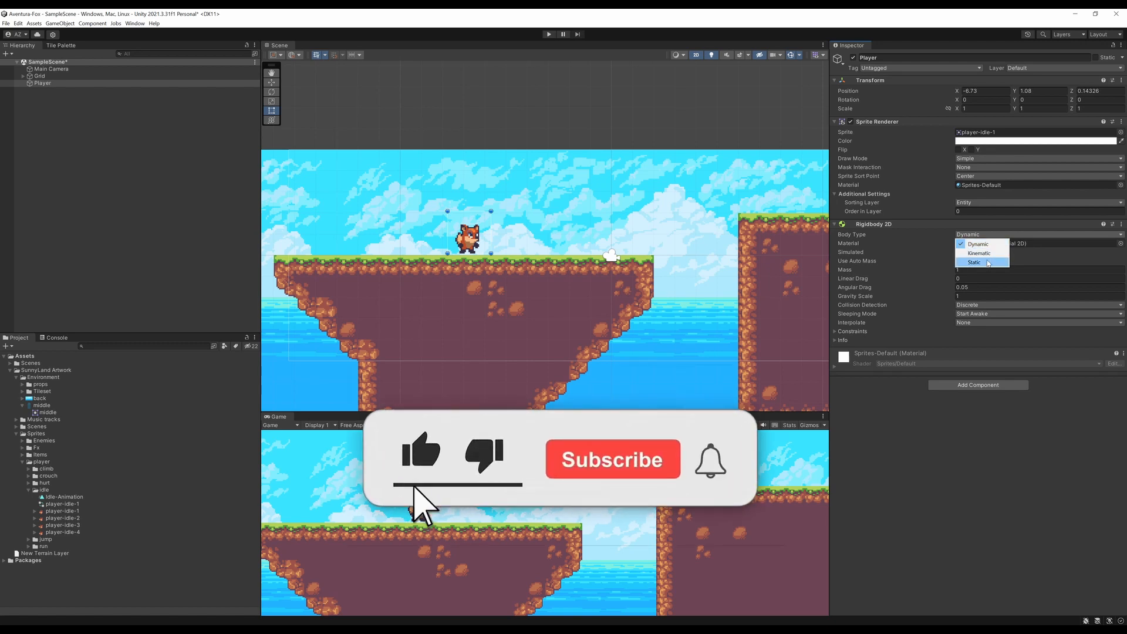
{"action": "left_click", "coordinate": [926, 235]}
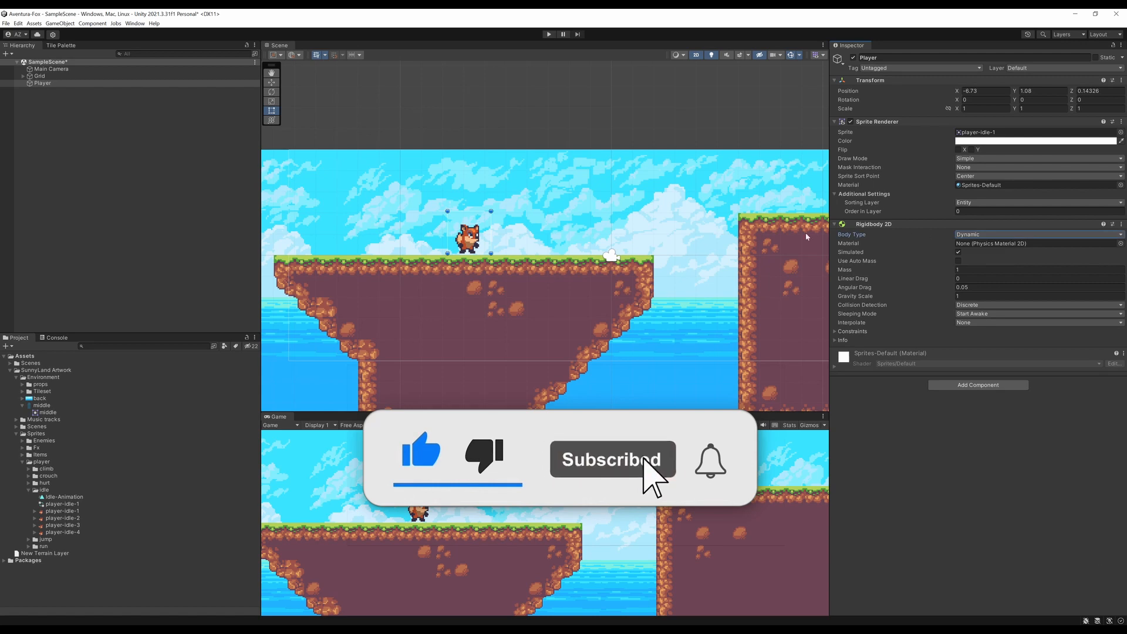
Raise the Player above the tapered platform to about Y 4.52 and enlarge the Game view.
{"action": "key", "text": "w"}
{"action": "left_click_drag", "start_coordinate": [471, 203], "coordinate": [475, 128]}
{"action": "left_click_drag", "start_coordinate": [453, 412], "coordinate": [452, 347]}
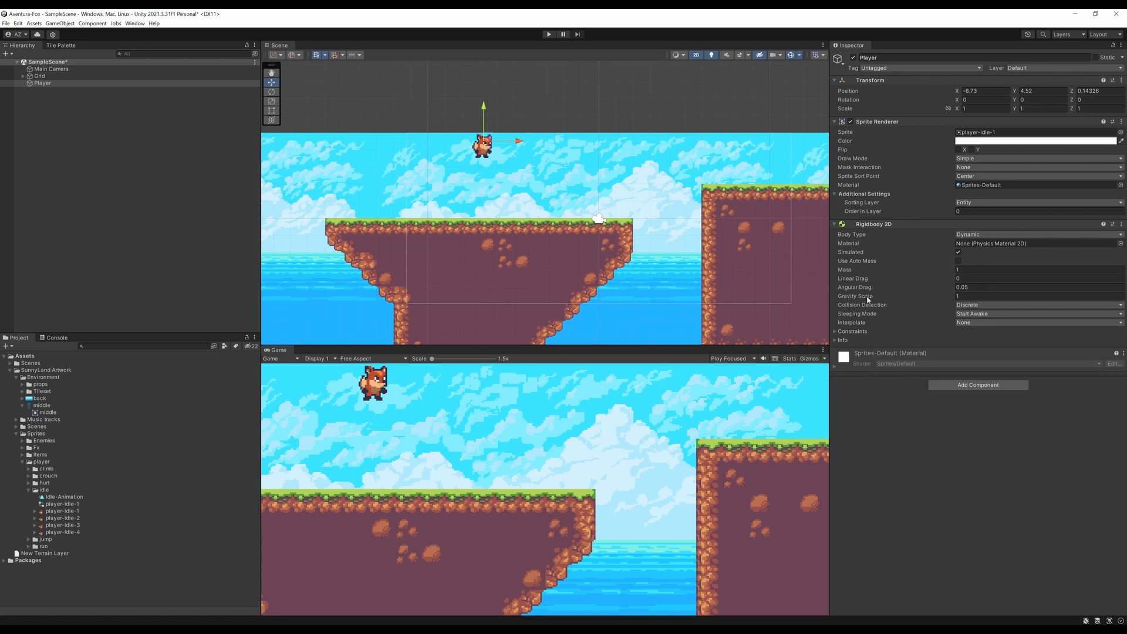
Run the scene in play mode twice to watch how the Player falls, stopping playback each time.
{"action": "left_click", "coordinate": [549, 34]}
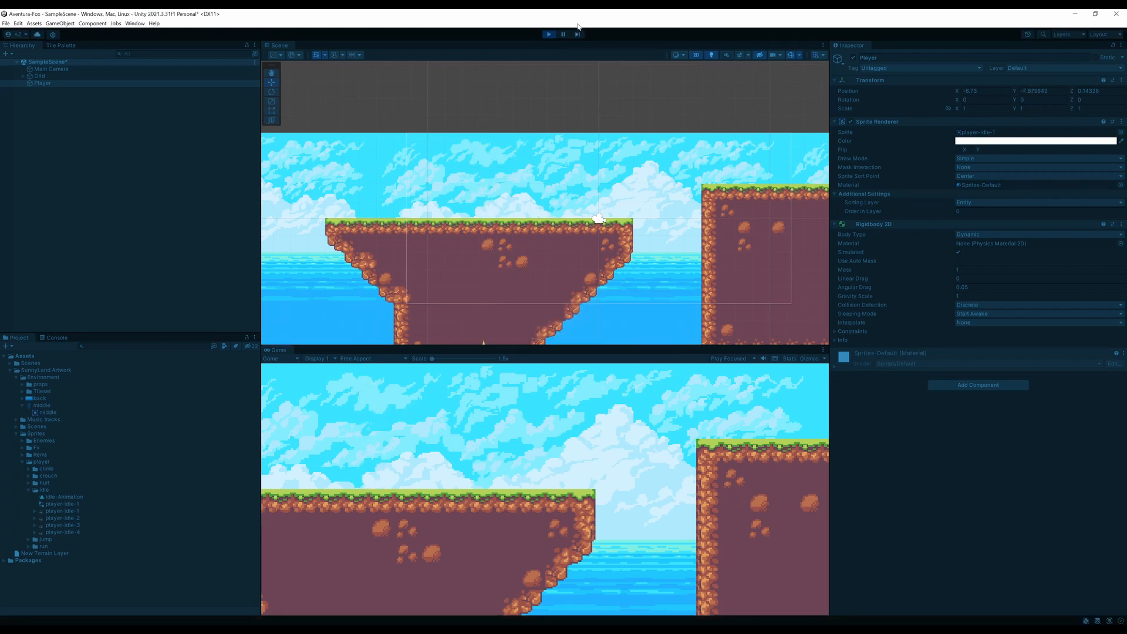
{"action": "left_click", "coordinate": [551, 35]}
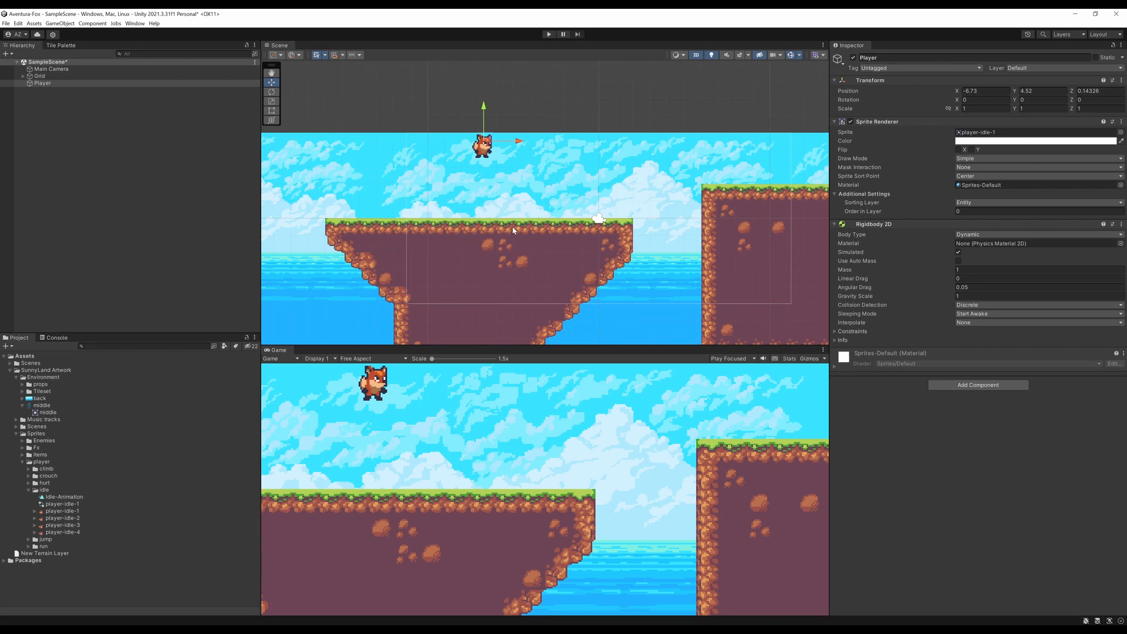
{"action": "left_click", "coordinate": [549, 34]}
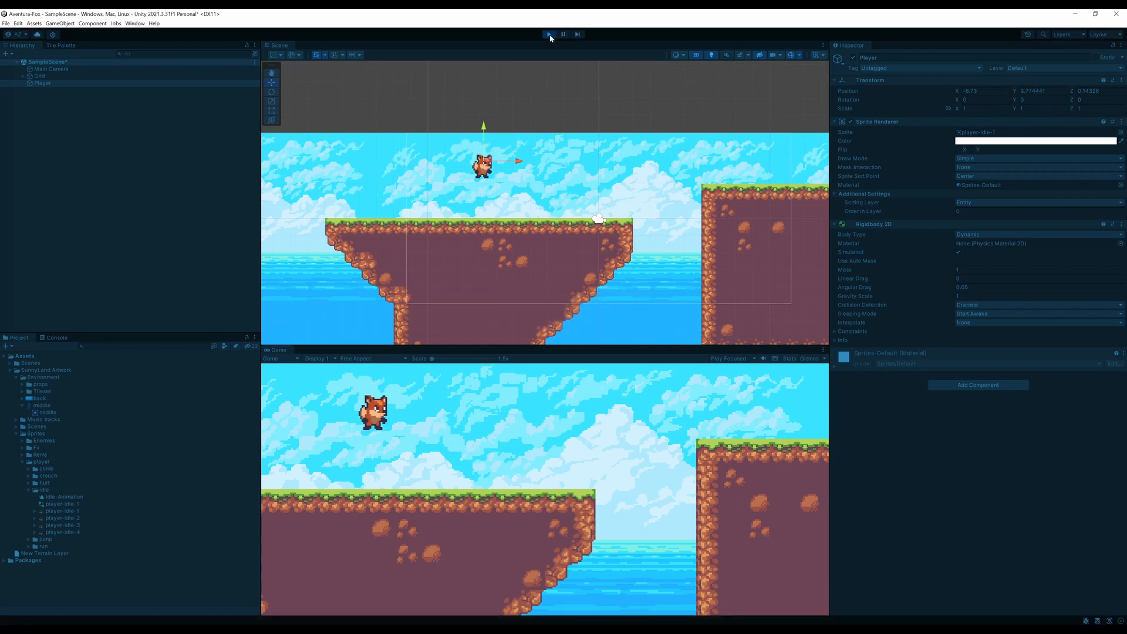
{"action": "left_click", "coordinate": [548, 35]}
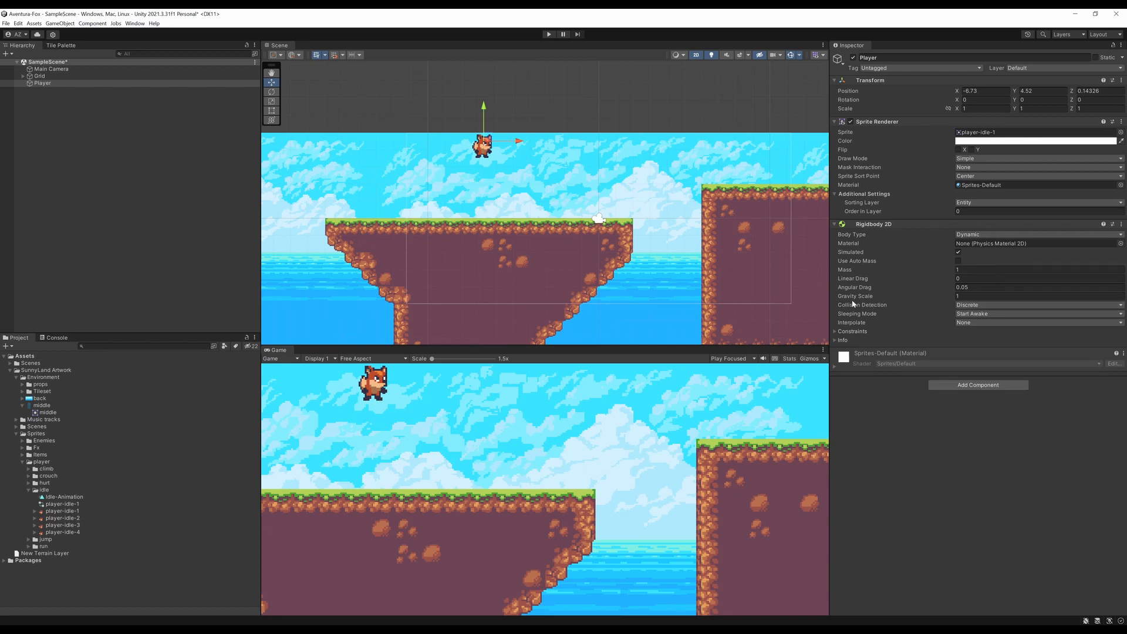
Test the Player's fall in play mode with a Gravity Scale of 0.5, and set the scale back to 1.
{"action": "left_click", "coordinate": [965, 297]}
{"action": "left_click", "coordinate": [549, 34]}
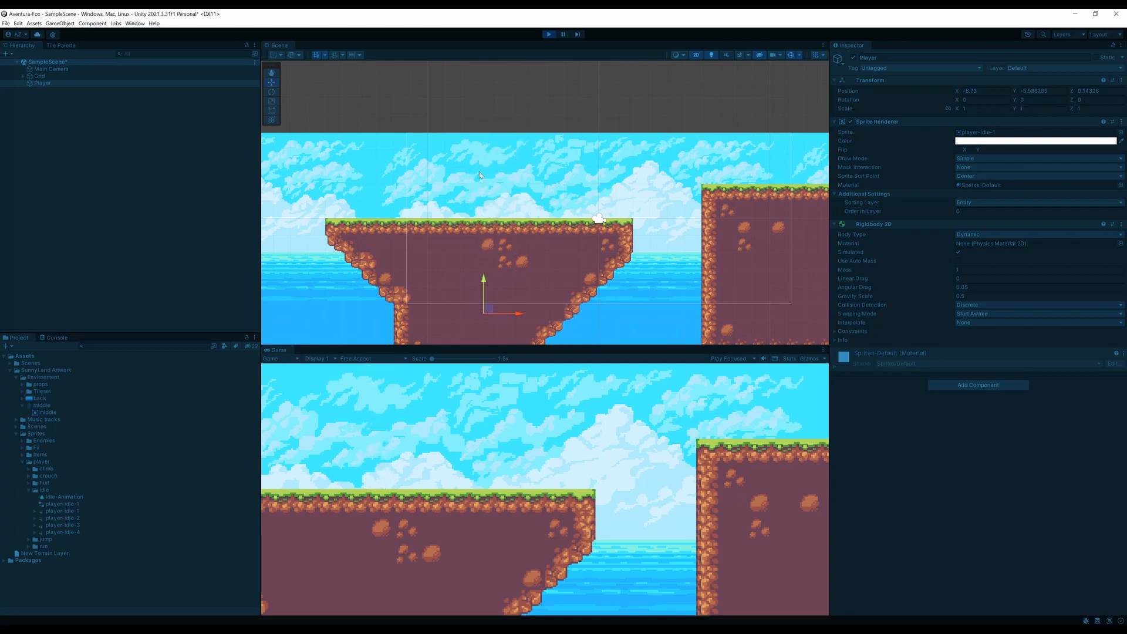
{"action": "left_click", "coordinate": [550, 35]}
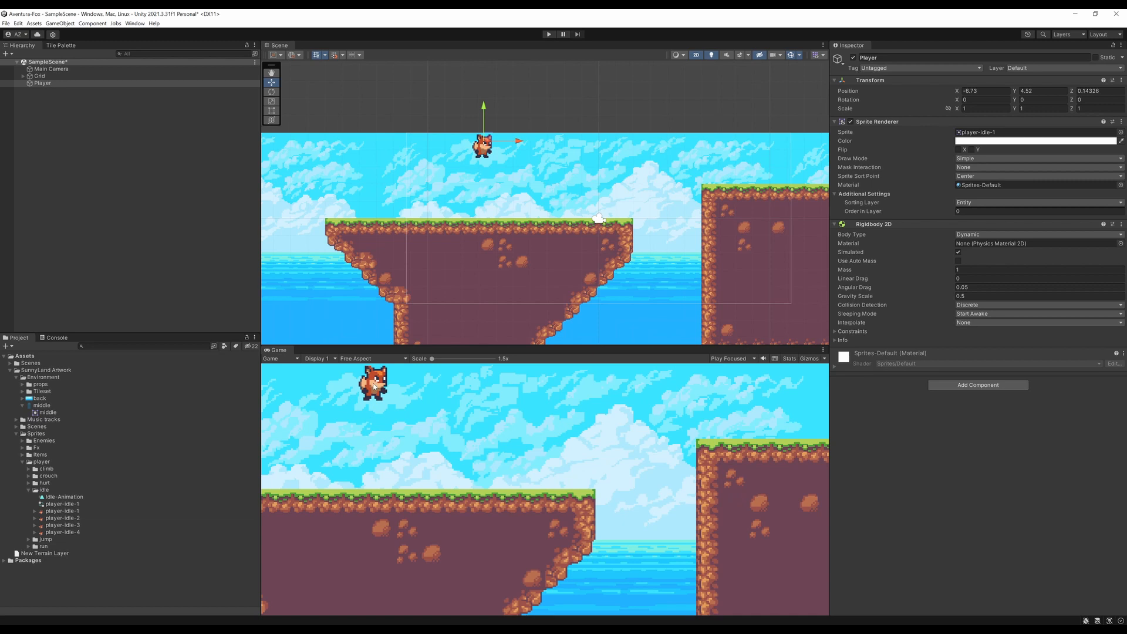
{"action": "left_click", "coordinate": [966, 296]}
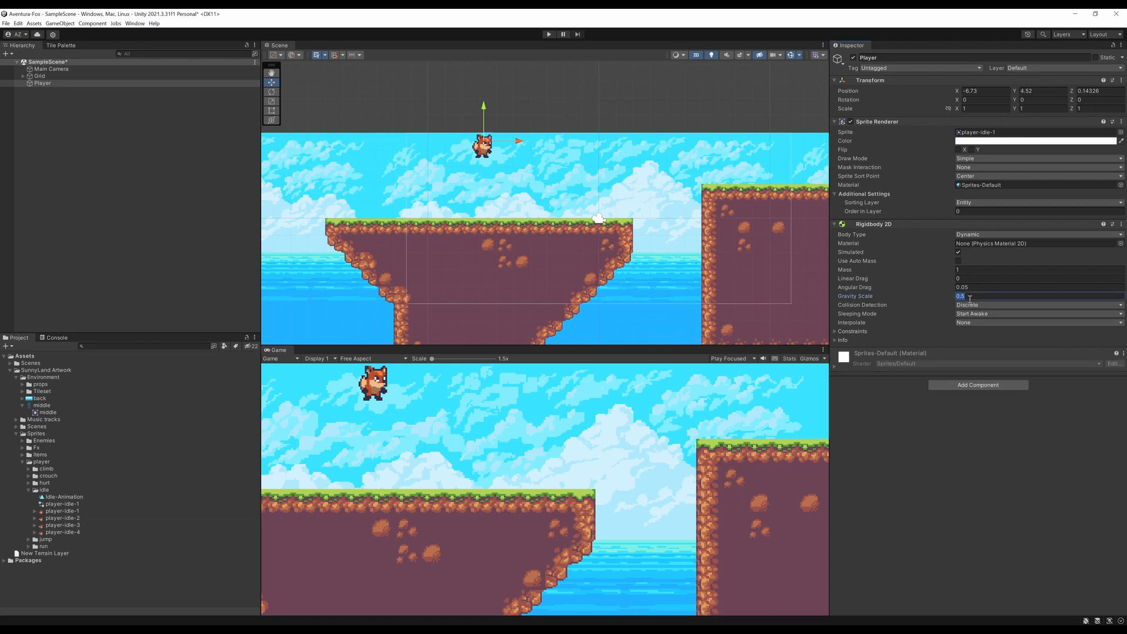
{"action": "type", "text": "1"}
{"action": "key", "text": "Return"}
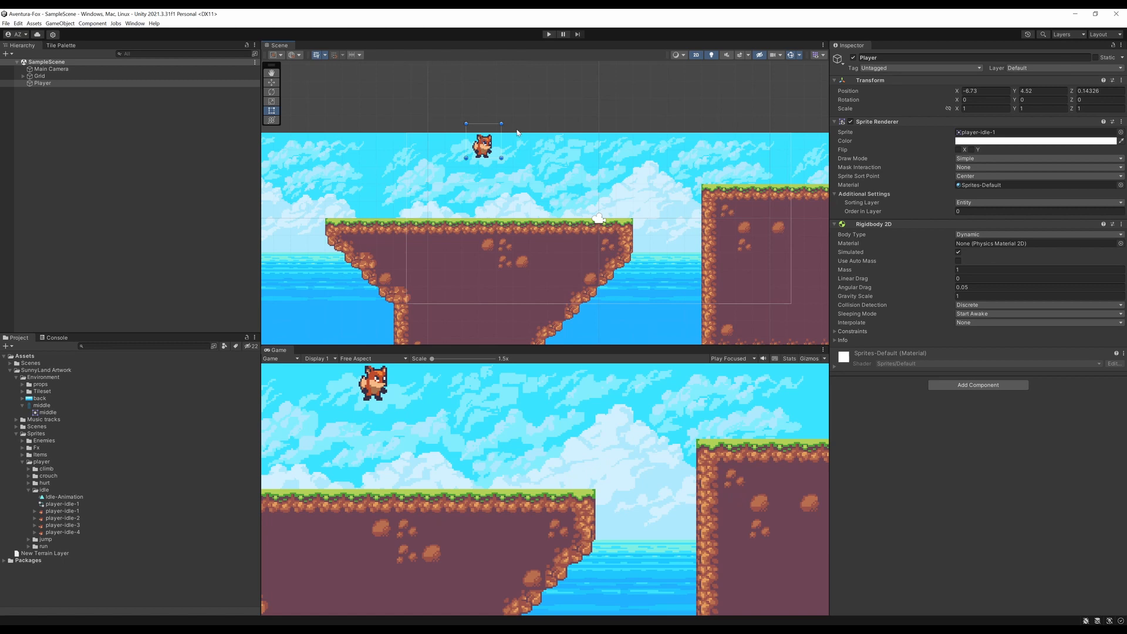
Examine the Player and the grass platform beneath it up close in the Scene view.
{"action": "scroll", "coordinate": [522, 136], "scroll_direction": "up", "scroll_amount": 5}
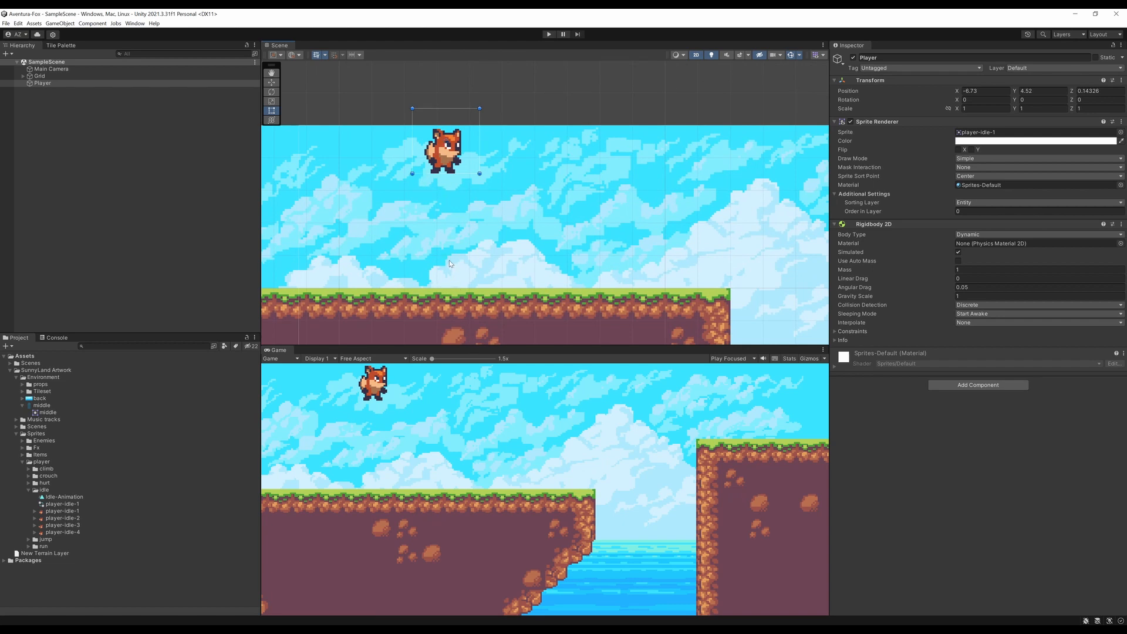
{"action": "middle_click_drag", "start_coordinate": [436, 245], "coordinate": [568, 276]}
{"action": "scroll", "coordinate": [536, 230], "scroll_direction": "up", "scroll_amount": 8}
{"action": "middle_click_drag", "start_coordinate": [675, 321], "coordinate": [637, 322]}
{"action": "middle_click_drag", "start_coordinate": [527, 300], "coordinate": [546, 198]}
{"action": "scroll", "coordinate": [546, 198], "scroll_direction": "down", "scroll_amount": 8}
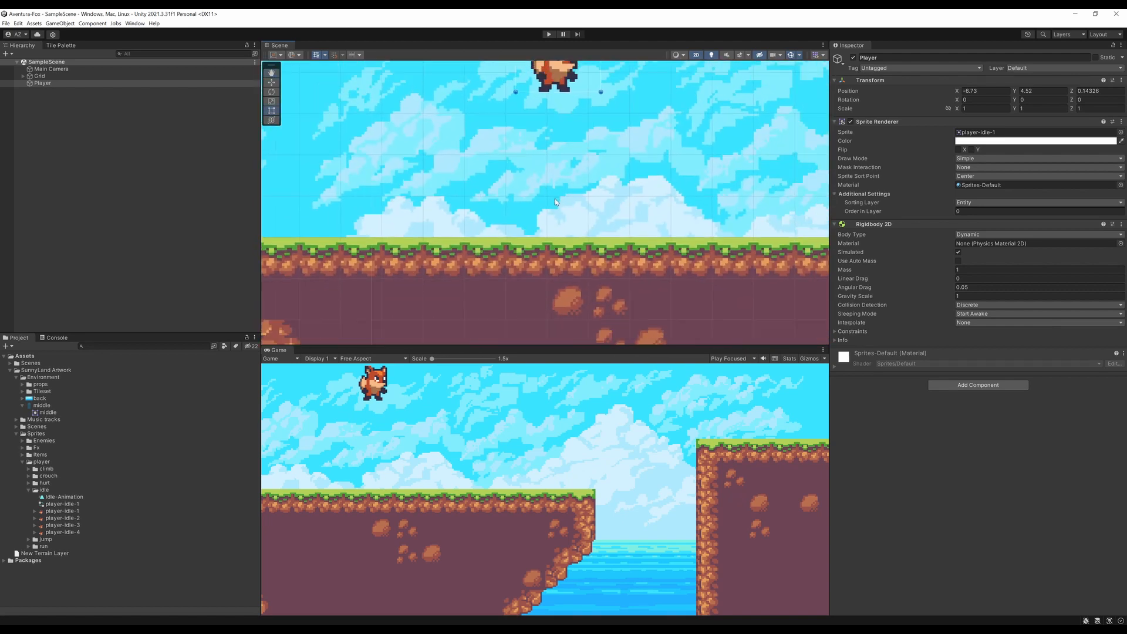
{"action": "middle_click_drag", "start_coordinate": [558, 94], "coordinate": [481, 82]}
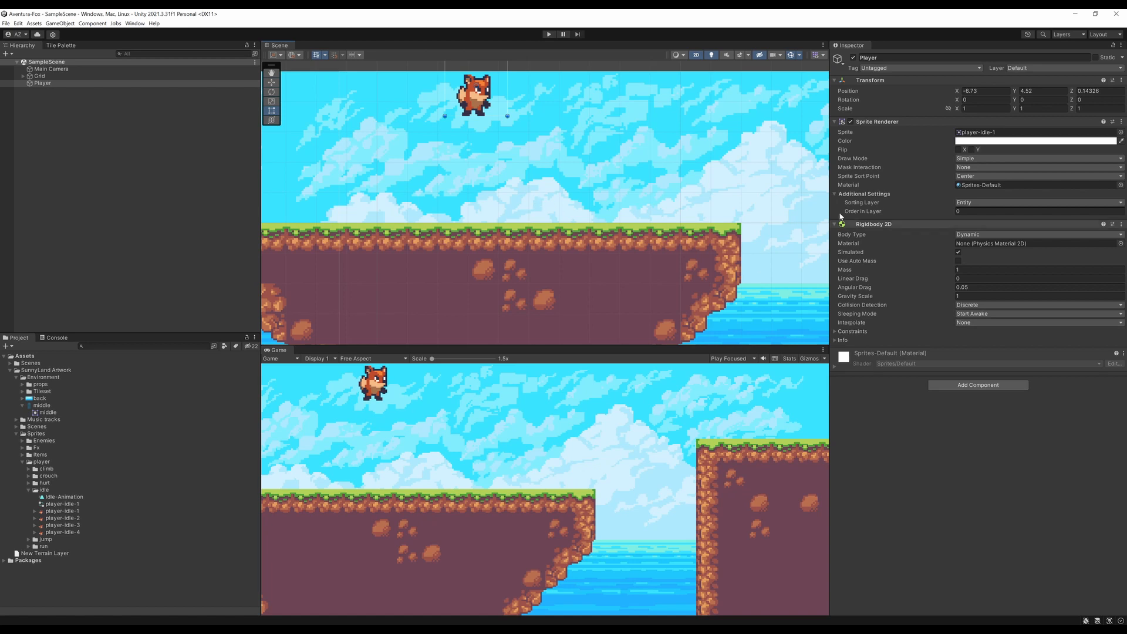
{"action": "middle_click_drag", "start_coordinate": [488, 149], "coordinate": [541, 202]}
{"action": "scroll", "coordinate": [541, 202], "scroll_direction": "up", "scroll_amount": 8}
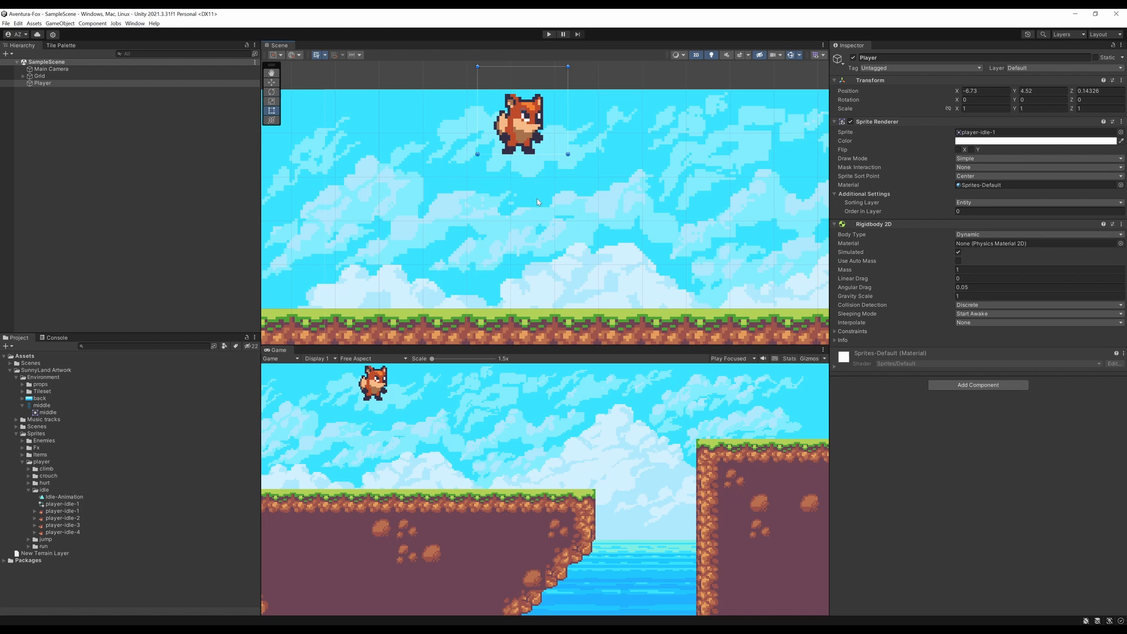
{"action": "middle_click_drag", "start_coordinate": [536, 143], "coordinate": [540, 125]}
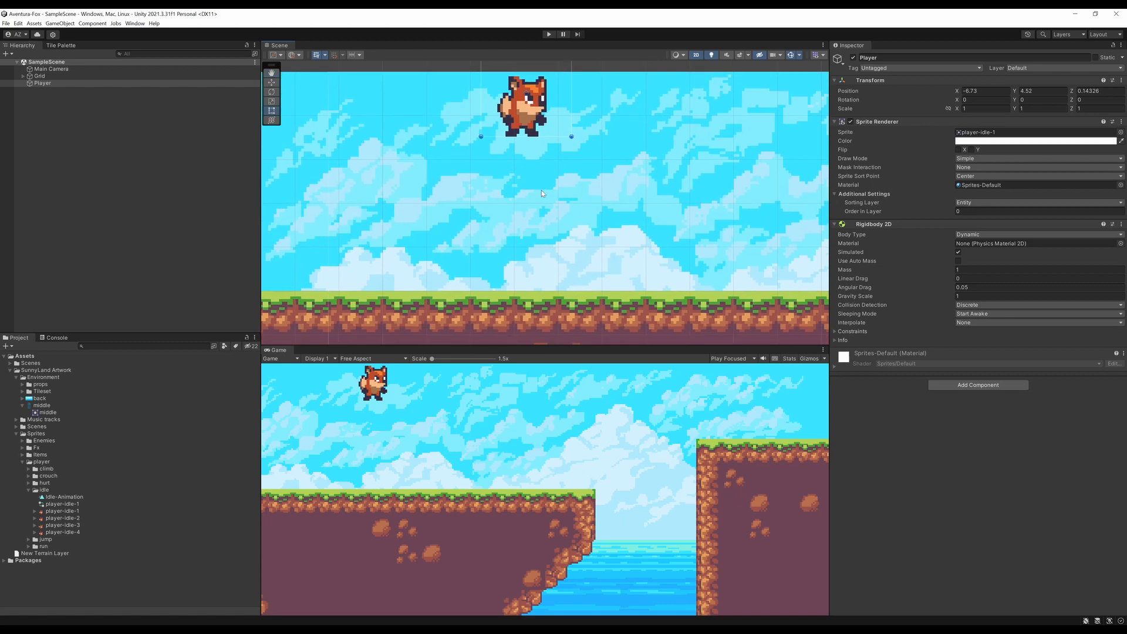
Add a Box Collider 2D component to the Player and frame the fox in the Scene view.
{"action": "left_click", "coordinate": [980, 385]}
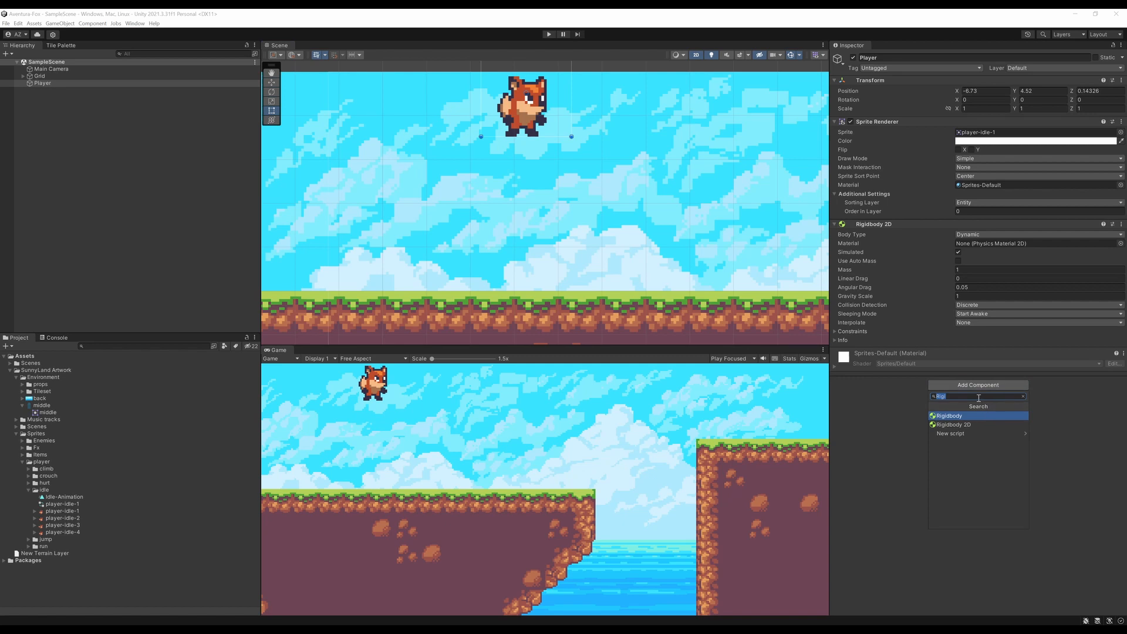
{"action": "type", "text": "coll"}
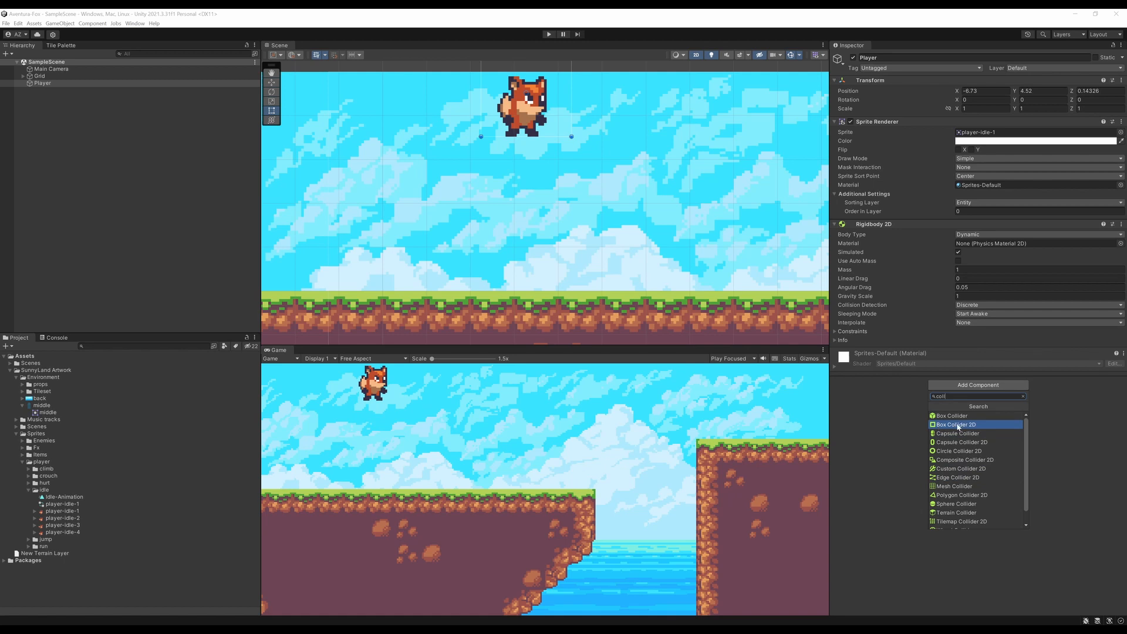
{"action": "left_click", "coordinate": [973, 424]}
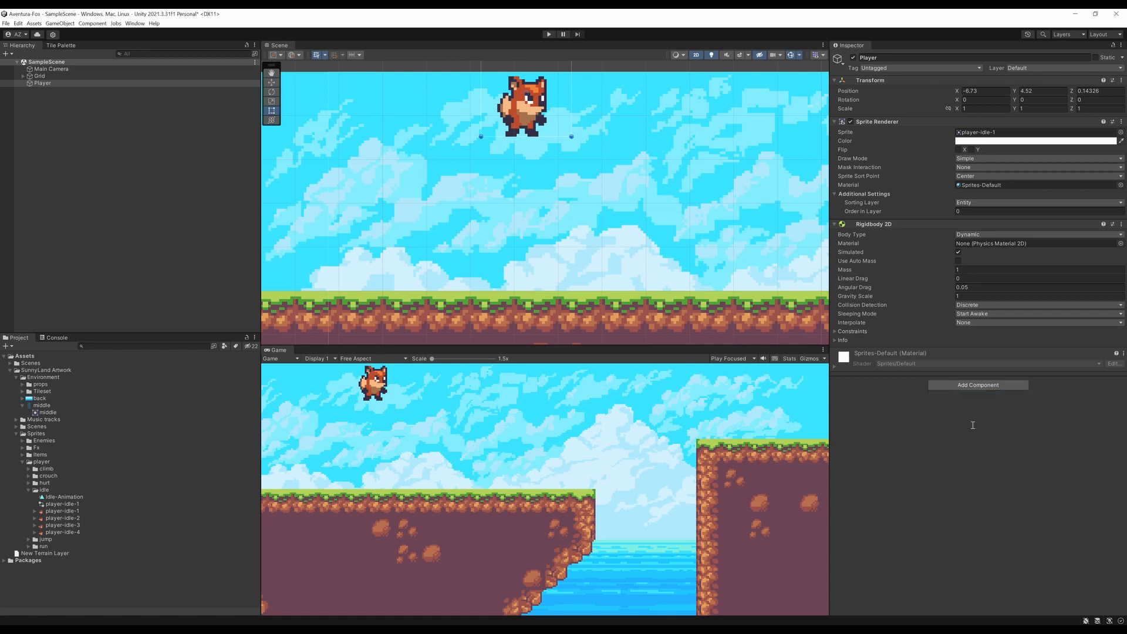
{"action": "middle_click_drag", "start_coordinate": [588, 139], "coordinate": [609, 193]}
{"action": "key", "text": "f"}
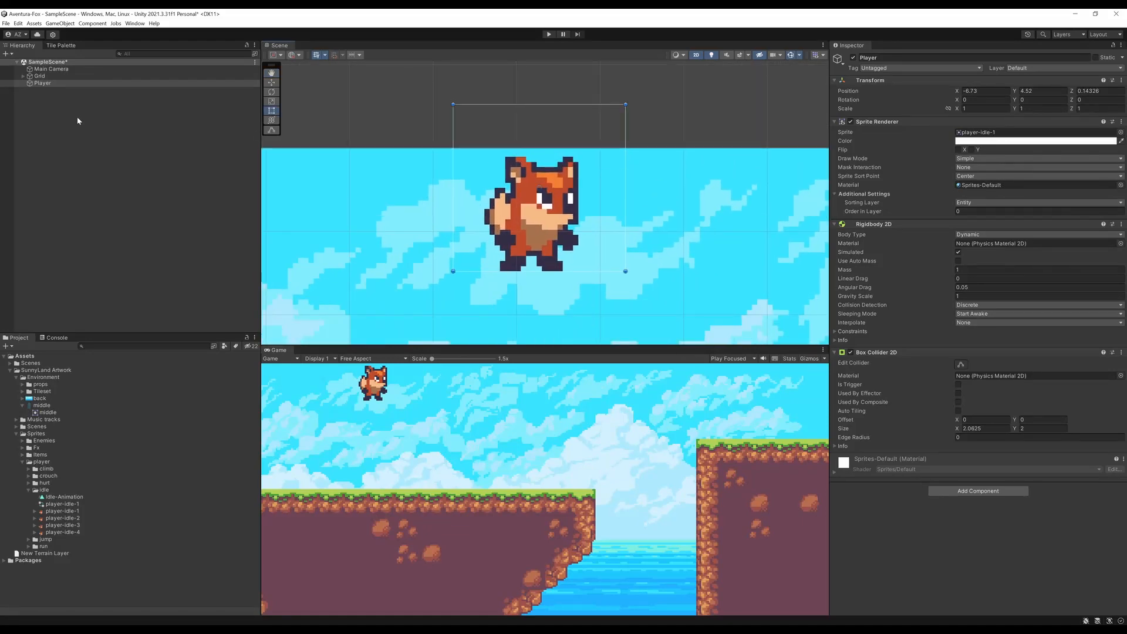
Deactivate the Fondo-Tilemap object under Grid to hide the background, and reselect the Player.
{"action": "left_click", "coordinate": [24, 76]}
{"action": "left_click", "coordinate": [60, 83]}
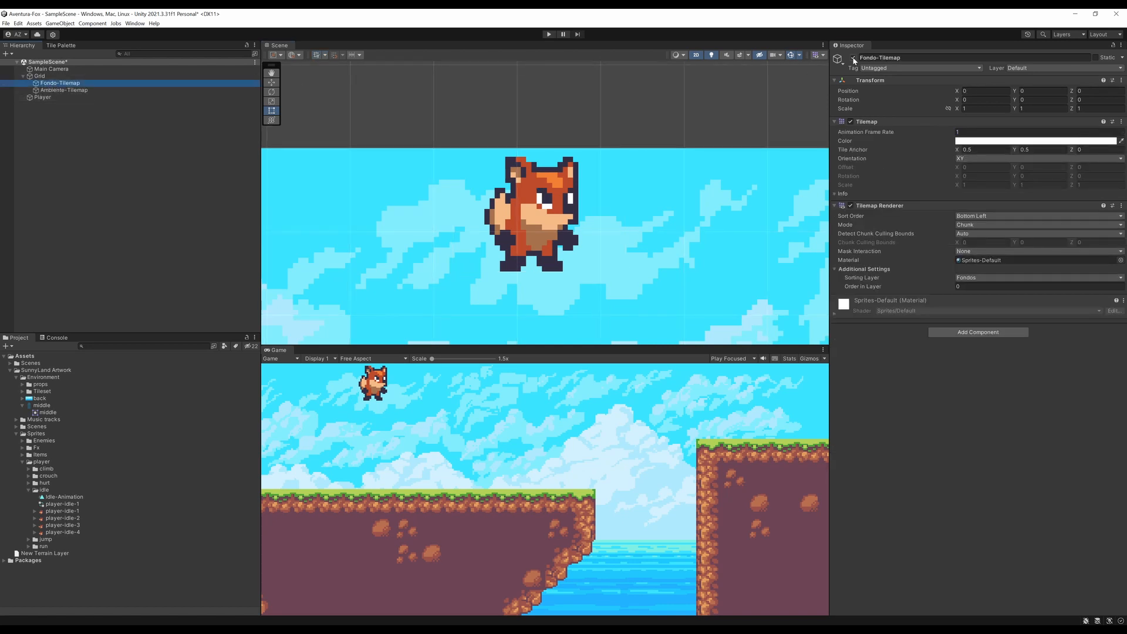
{"action": "left_click", "coordinate": [853, 57]}
{"action": "left_click", "coordinate": [39, 97]}
Examine how the box outline around the Player compares with the fox sprite's shape.
{"action": "scroll", "coordinate": [502, 139], "scroll_direction": "up", "scroll_amount": 5}
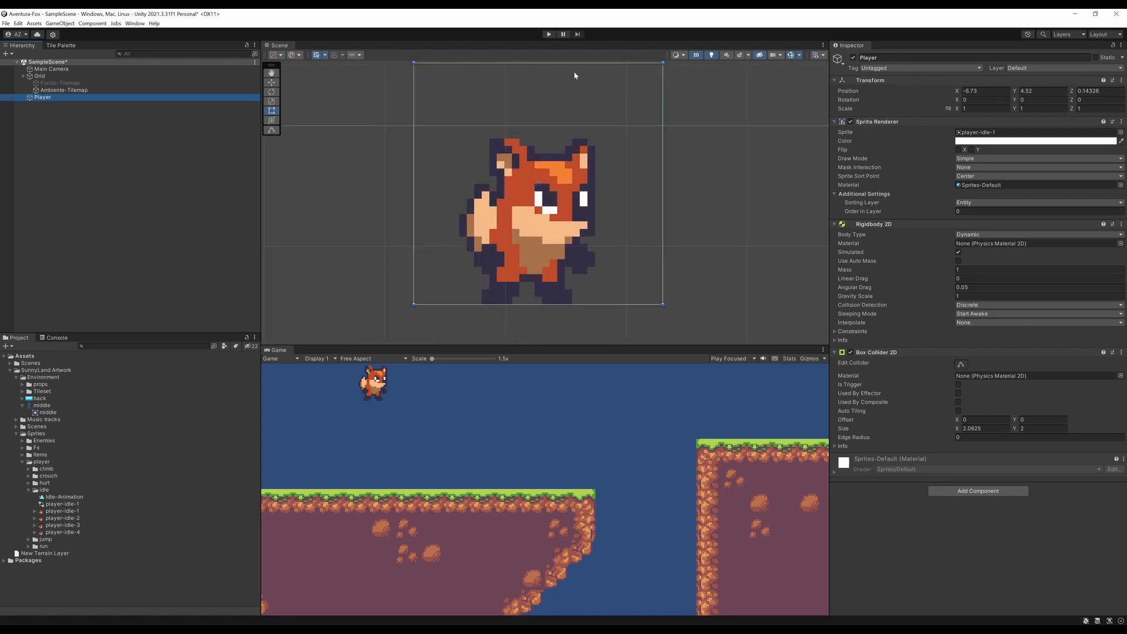
{"action": "scroll", "coordinate": [668, 226], "scroll_direction": "down", "scroll_amount": 2}
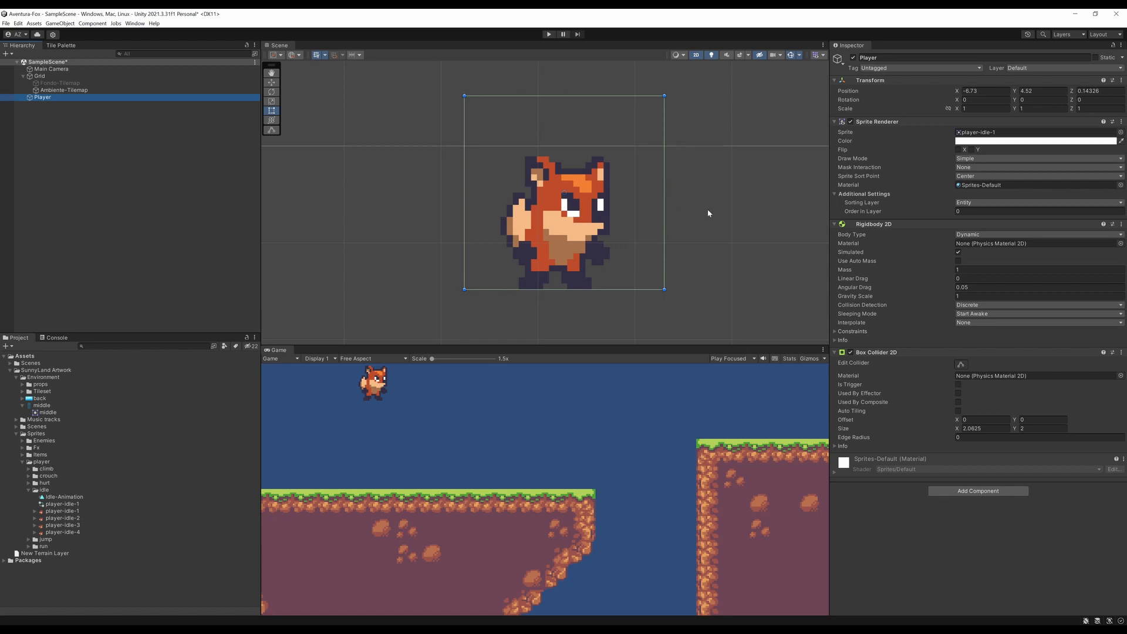
{"action": "scroll", "coordinate": [707, 209], "scroll_direction": "up", "scroll_amount": 4}
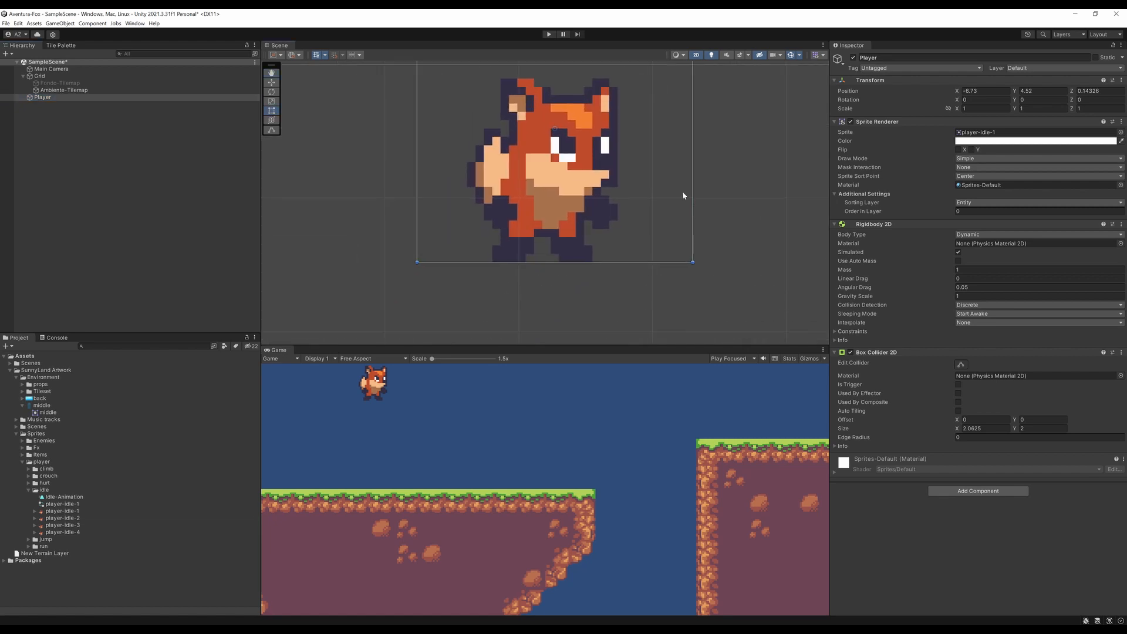
{"action": "middle_click_drag", "start_coordinate": [683, 193], "coordinate": [651, 236]}
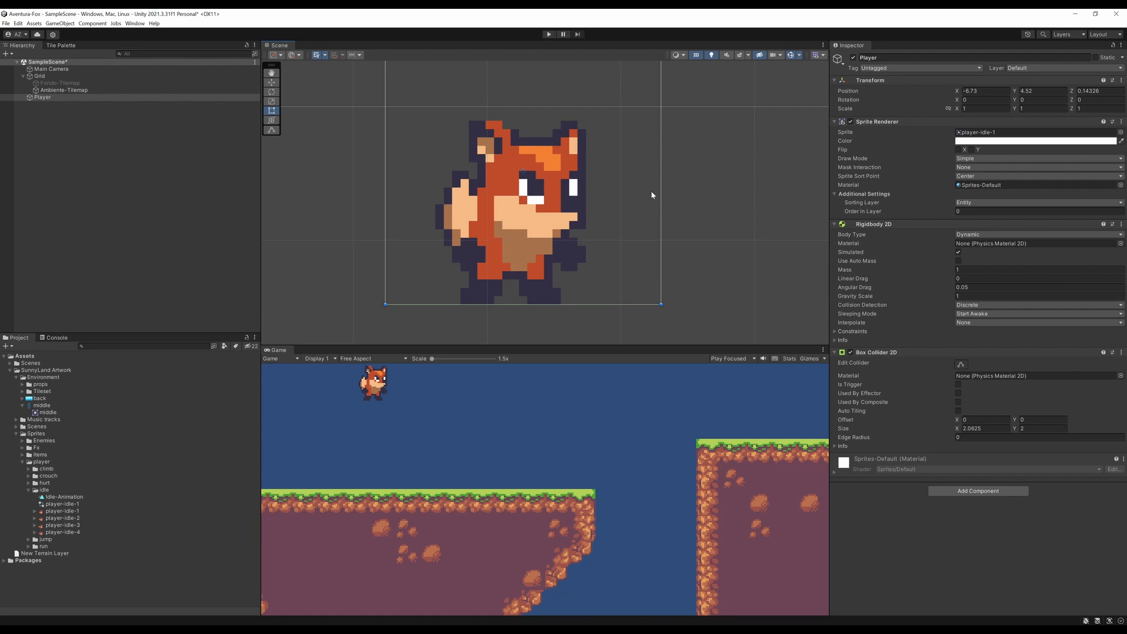
{"action": "middle_click_drag", "start_coordinate": [482, 152], "coordinate": [486, 185]}
{"action": "middle_click_drag", "start_coordinate": [579, 259], "coordinate": [579, 249]}
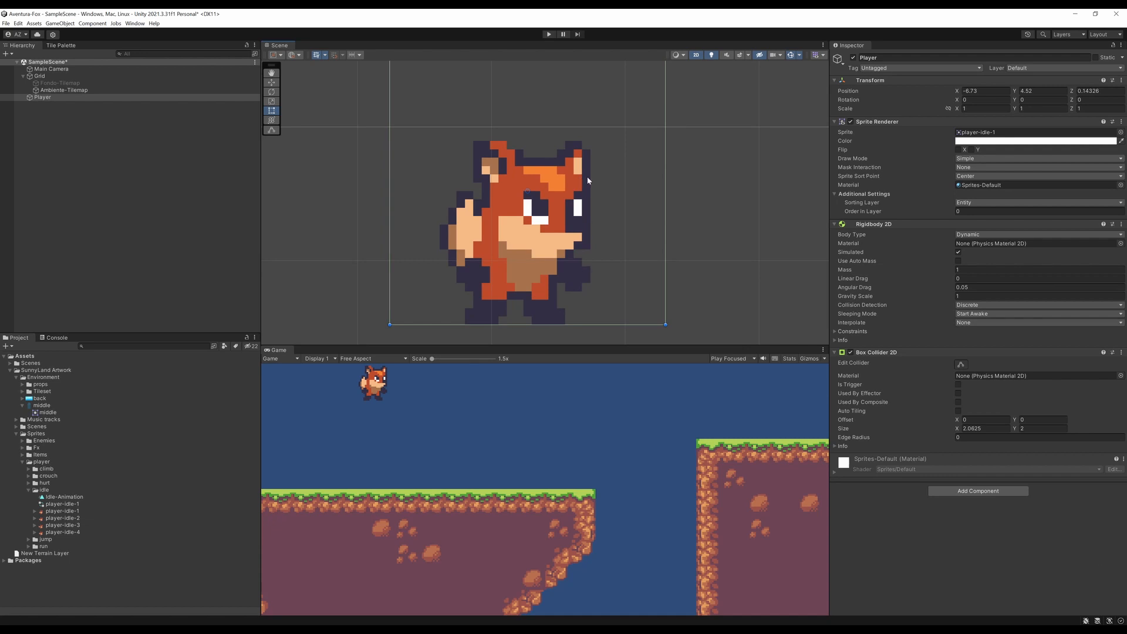
{"action": "middle_click_drag", "start_coordinate": [611, 265], "coordinate": [629, 235]}
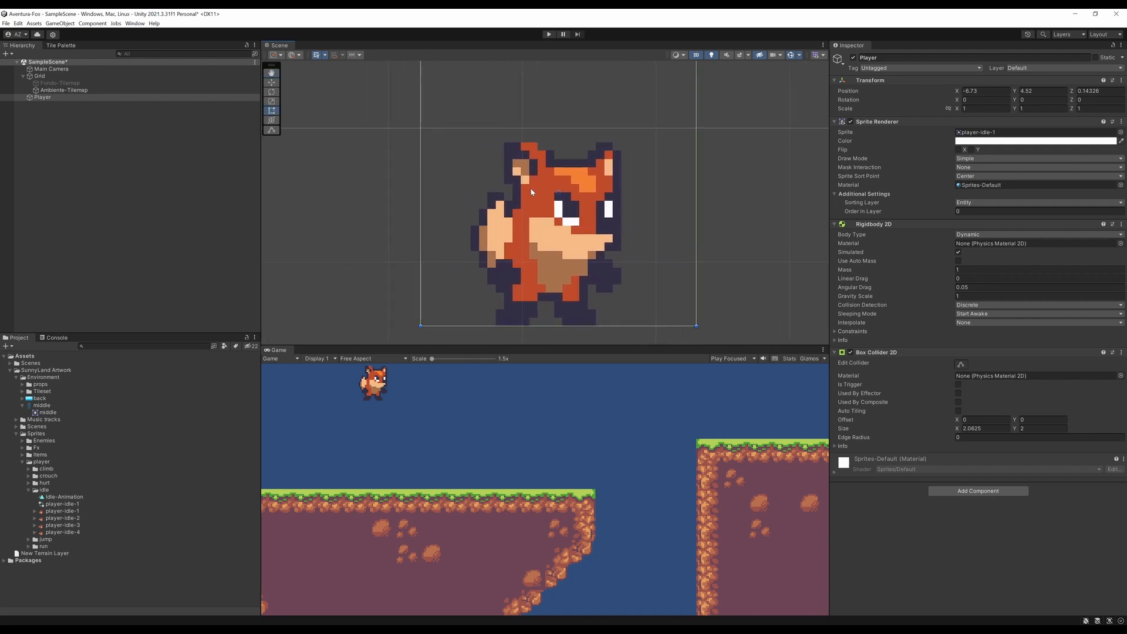
{"action": "scroll", "coordinate": [685, 192], "scroll_direction": "down", "scroll_amount": 2}
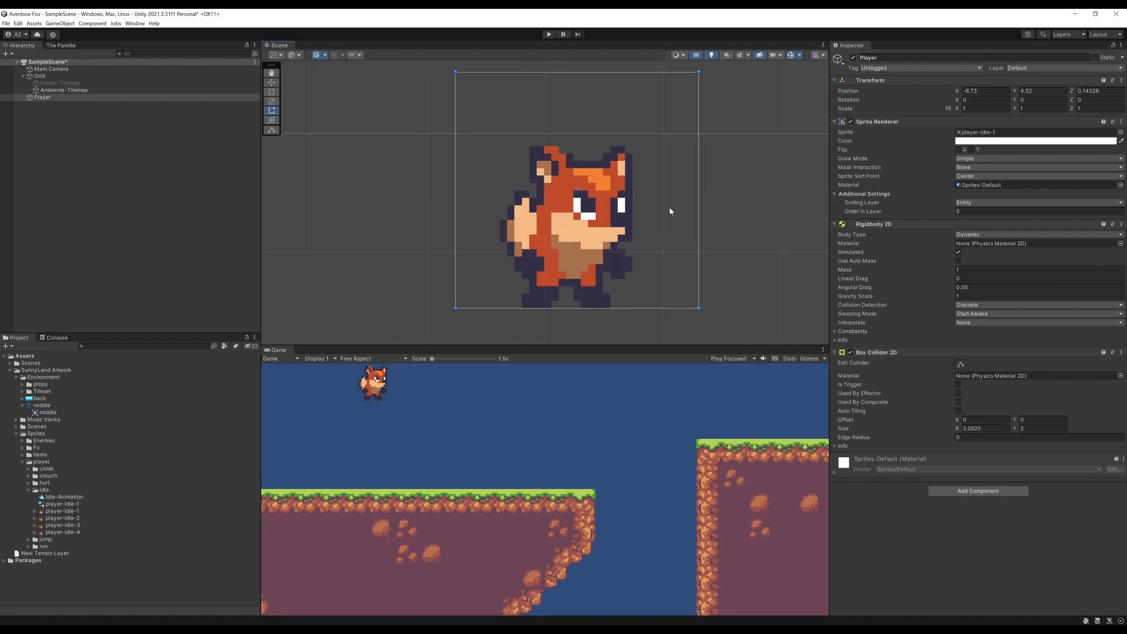
{"action": "scroll", "coordinate": [634, 250], "scroll_direction": "up", "scroll_amount": 1}
{"action": "scroll", "coordinate": [634, 249], "scroll_direction": "up", "scroll_amount": 1}
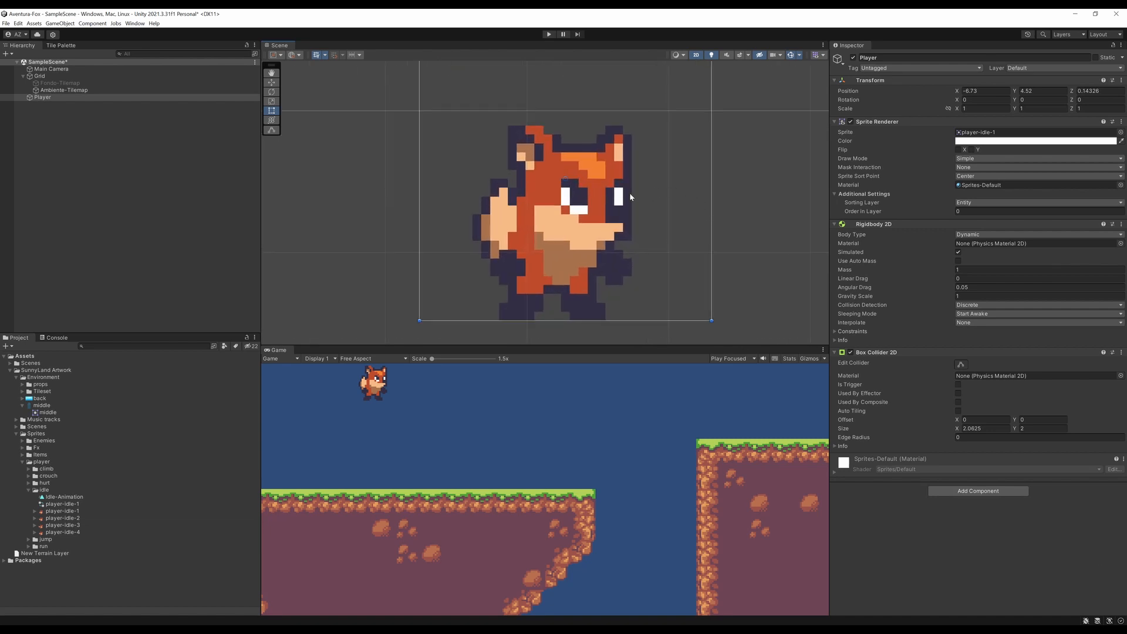
{"action": "scroll", "coordinate": [604, 252], "scroll_direction": "down", "scroll_amount": 1}
{"action": "mouse_move", "coordinate": [601, 234]}
{"action": "middle_mouse_down"}
{"action": "mouse_move", "coordinate": [600, 253]}
{"action": "mouse_move", "coordinate": [600, 238]}
{"action": "middle_mouse_up"}
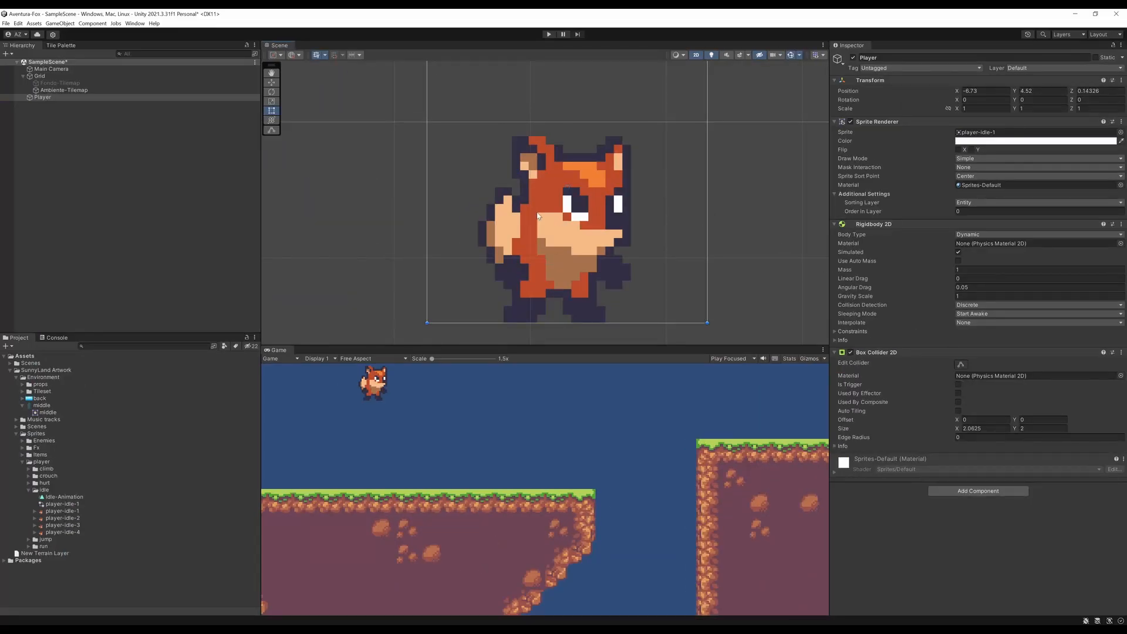
Start editing the Player's box collider and raise its lower edge slightly at the feet, to a height of about 1.99.
{"action": "left_click", "coordinate": [961, 364]}
{"action": "scroll", "coordinate": [554, 235], "scroll_direction": "down", "scroll_amount": 1}
{"action": "scroll", "coordinate": [623, 234], "scroll_direction": "up", "scroll_amount": 3}
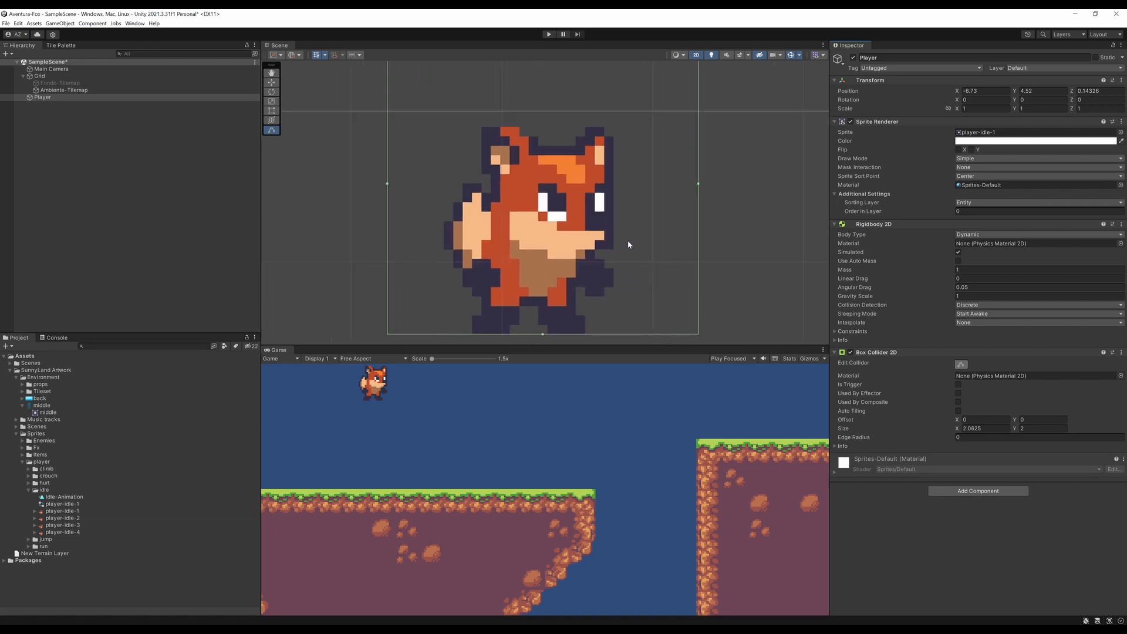
{"action": "scroll", "coordinate": [616, 229], "scroll_direction": "down", "scroll_amount": 3}
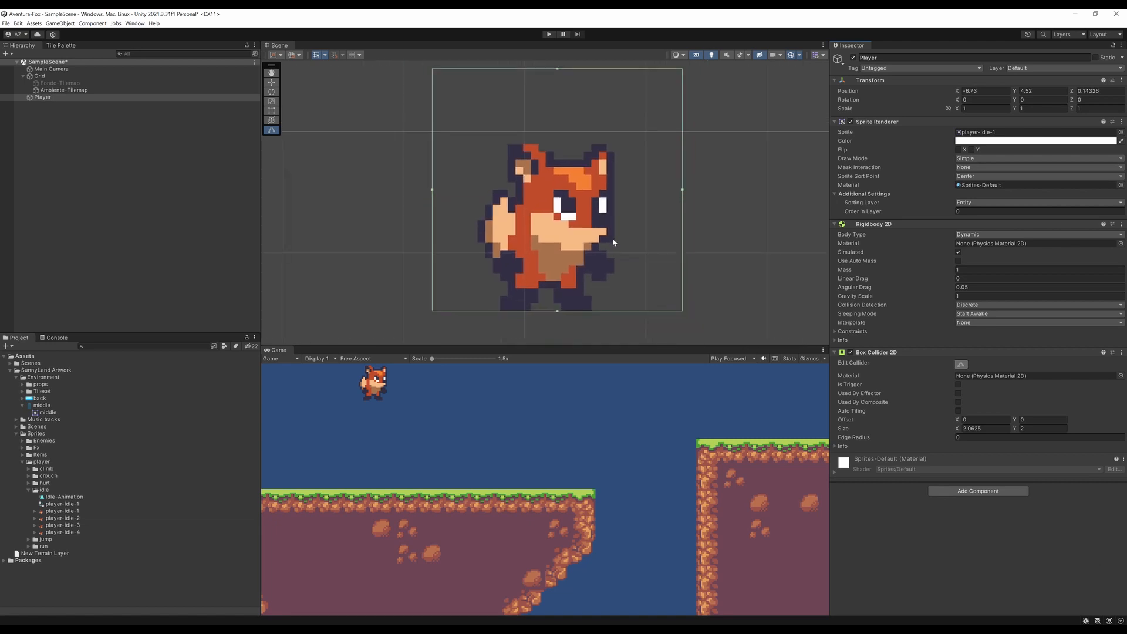
{"action": "scroll", "coordinate": [607, 256], "scroll_direction": "up", "scroll_amount": 2}
{"action": "scroll", "coordinate": [552, 317], "scroll_direction": "up", "scroll_amount": 5}
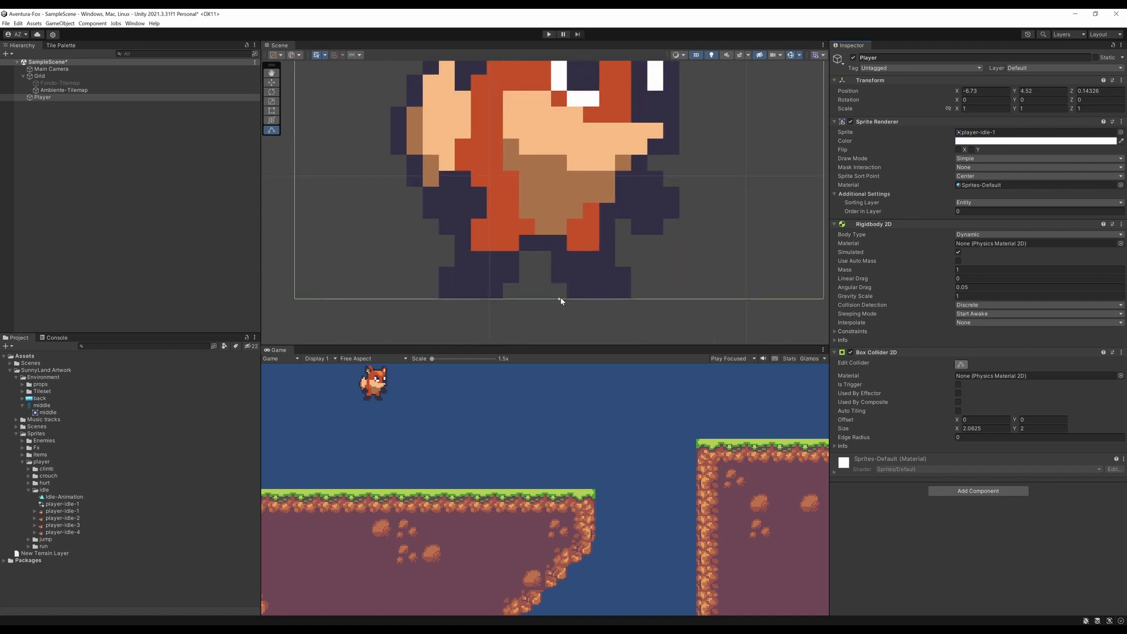
{"action": "left_click_drag", "start_coordinate": [559, 299], "coordinate": [559, 297]}
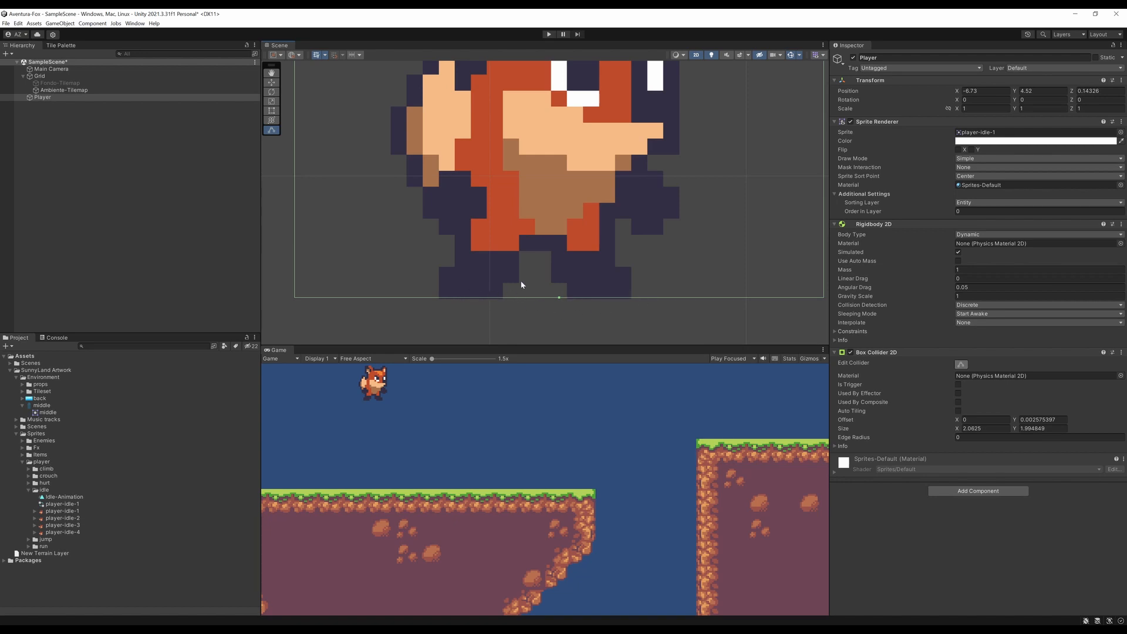
Pull both side edges of the box collider in around the fox's body, to a width of about 0.93.
{"action": "scroll", "coordinate": [522, 285], "scroll_direction": "down", "scroll_amount": 8}
{"action": "middle_click_drag", "start_coordinate": [626, 233], "coordinate": [601, 282]}
{"action": "left_click_drag", "start_coordinate": [697, 178], "coordinate": [603, 189]}
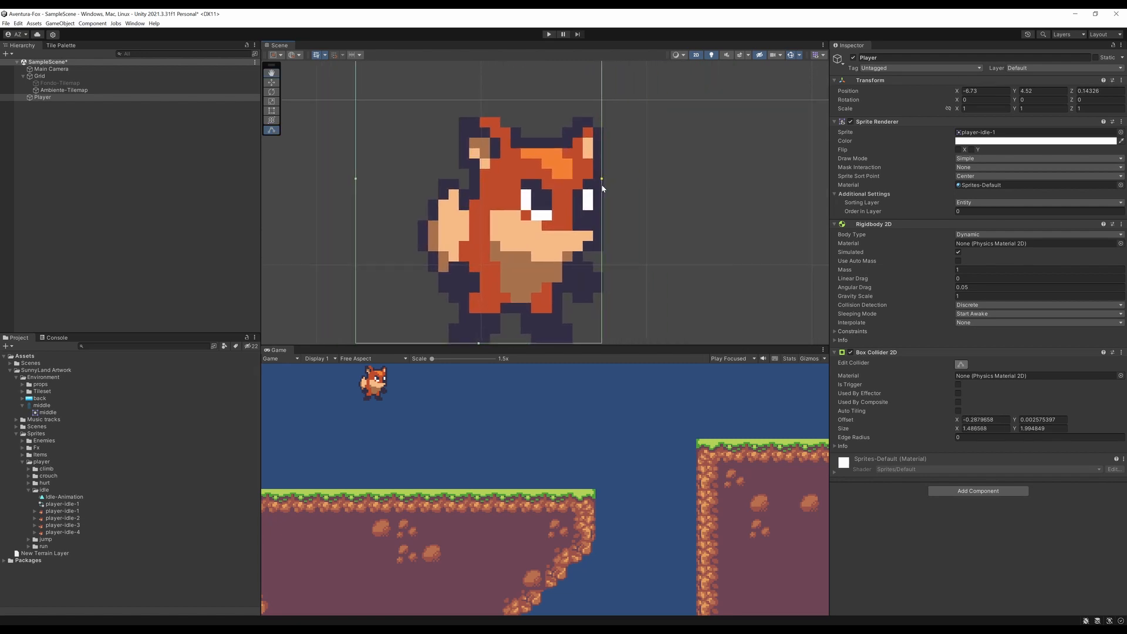
{"action": "left_click_drag", "start_coordinate": [354, 181], "coordinate": [451, 191]}
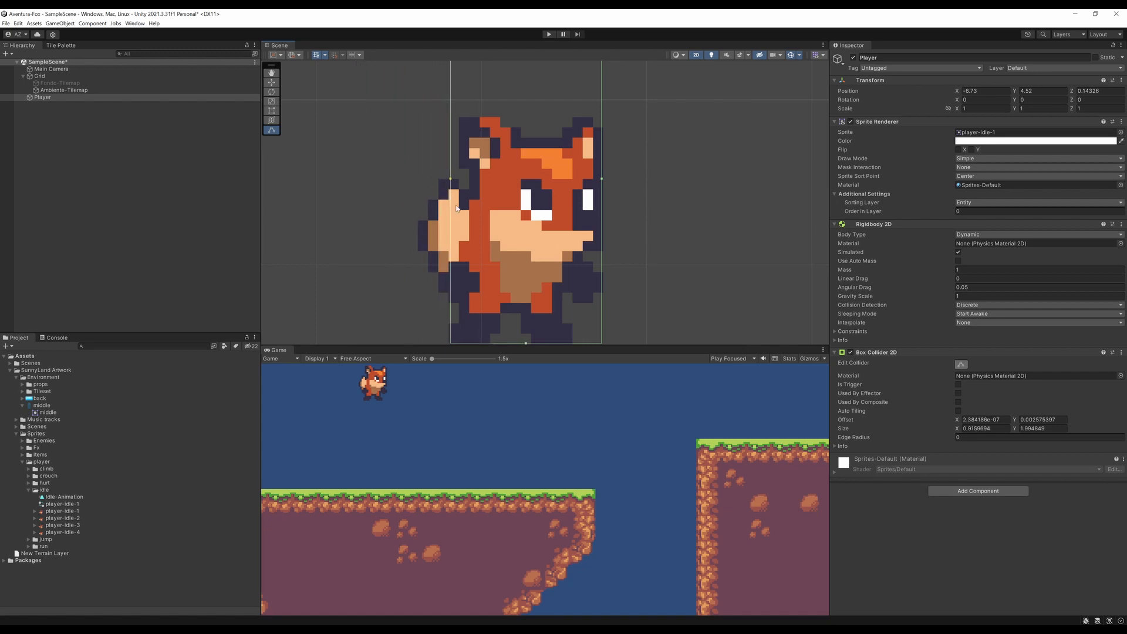
{"action": "left_click_drag", "start_coordinate": [451, 178], "coordinate": [448, 180]}
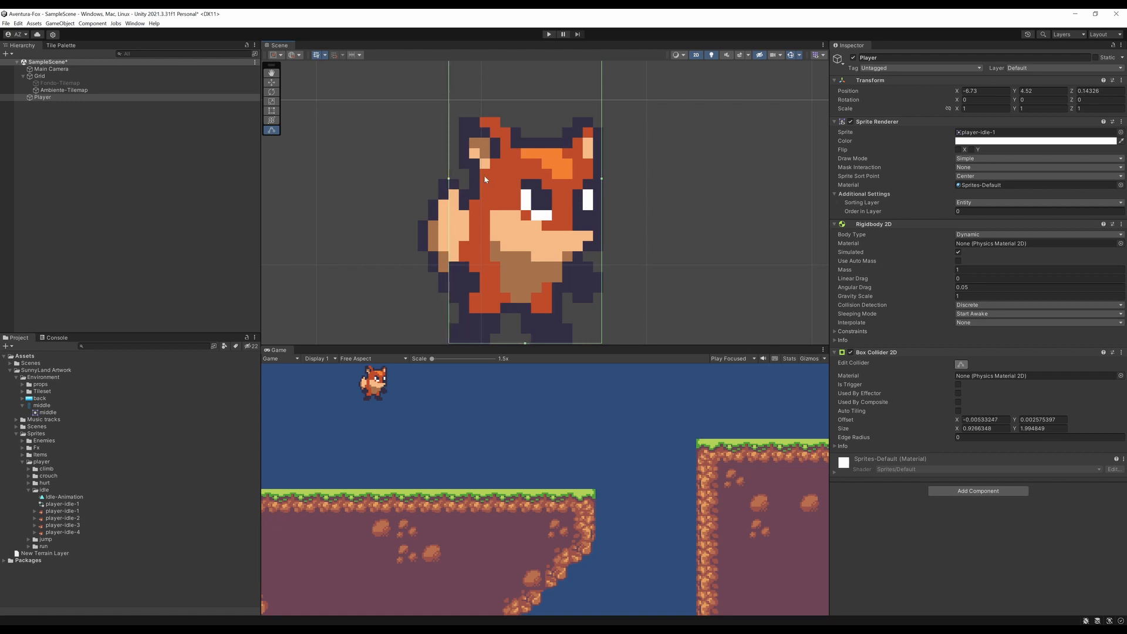
Lower the upper edge of the Player's box collider to the fox's head, to a height of about 1.24, and finish editing it.
{"action": "scroll", "coordinate": [483, 174], "scroll_direction": "down", "scroll_amount": 2}
{"action": "middle_click_drag", "start_coordinate": [495, 164], "coordinate": [491, 204]}
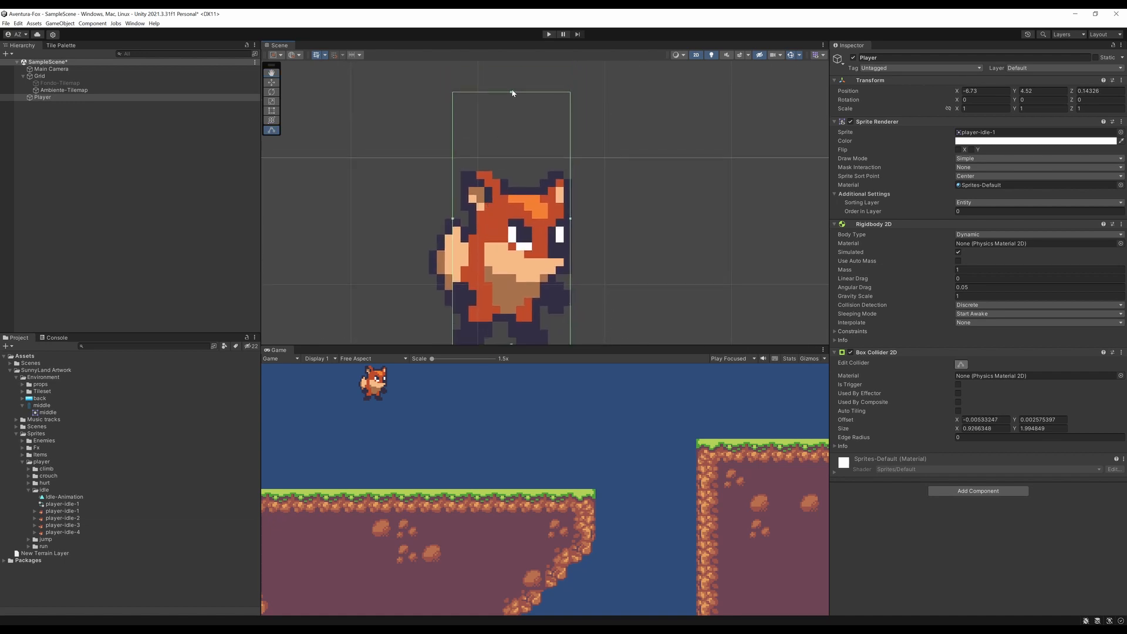
{"action": "key", "text": "t"}
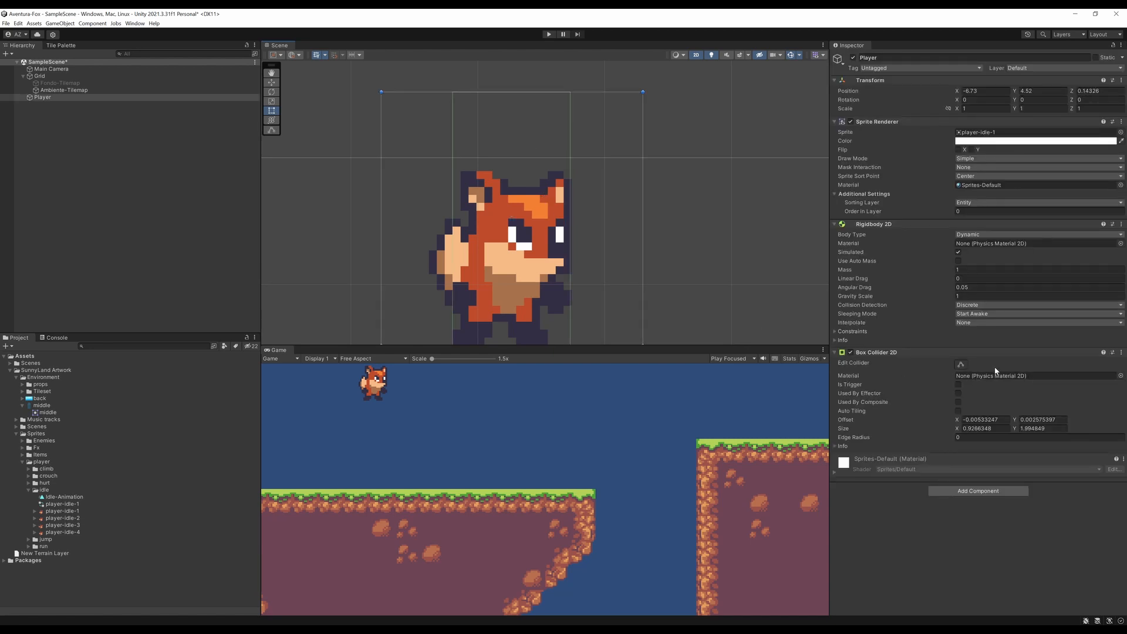
{"action": "left_click", "coordinate": [963, 364]}
{"action": "left_click_drag", "start_coordinate": [512, 94], "coordinate": [517, 186]}
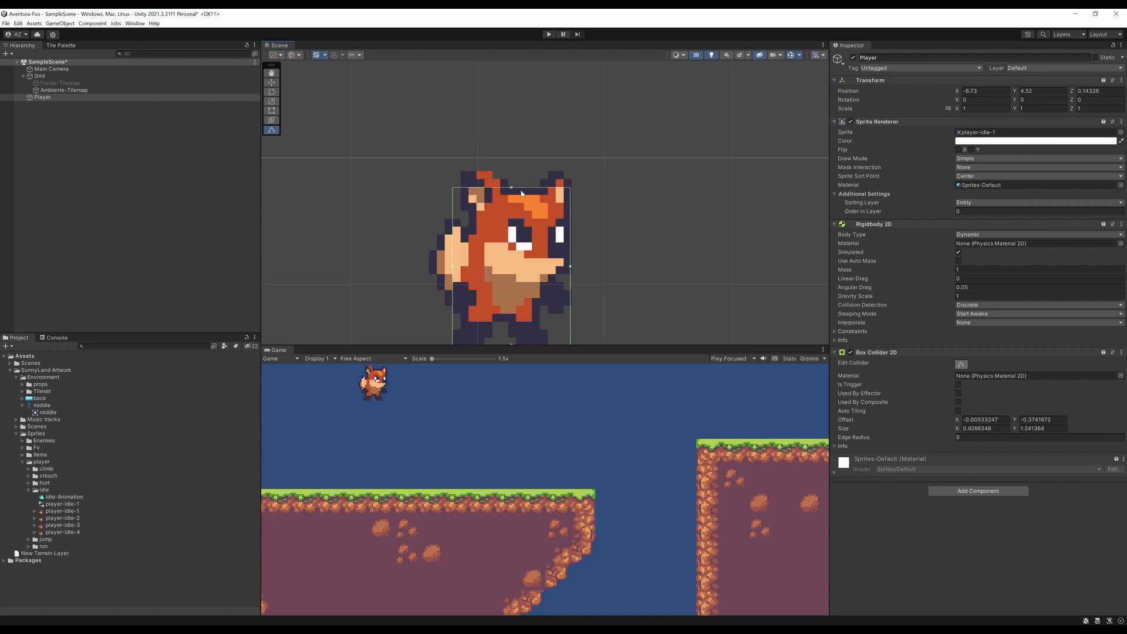
{"action": "scroll", "coordinate": [563, 262], "scroll_direction": "down", "scroll_amount": 6}
{"action": "scroll", "coordinate": [559, 275], "scroll_direction": "up", "scroll_amount": 6}
{"action": "middle_click_drag", "start_coordinate": [608, 279], "coordinate": [628, 248]}
{"action": "scroll", "coordinate": [626, 247], "scroll_direction": "down", "scroll_amount": 2}
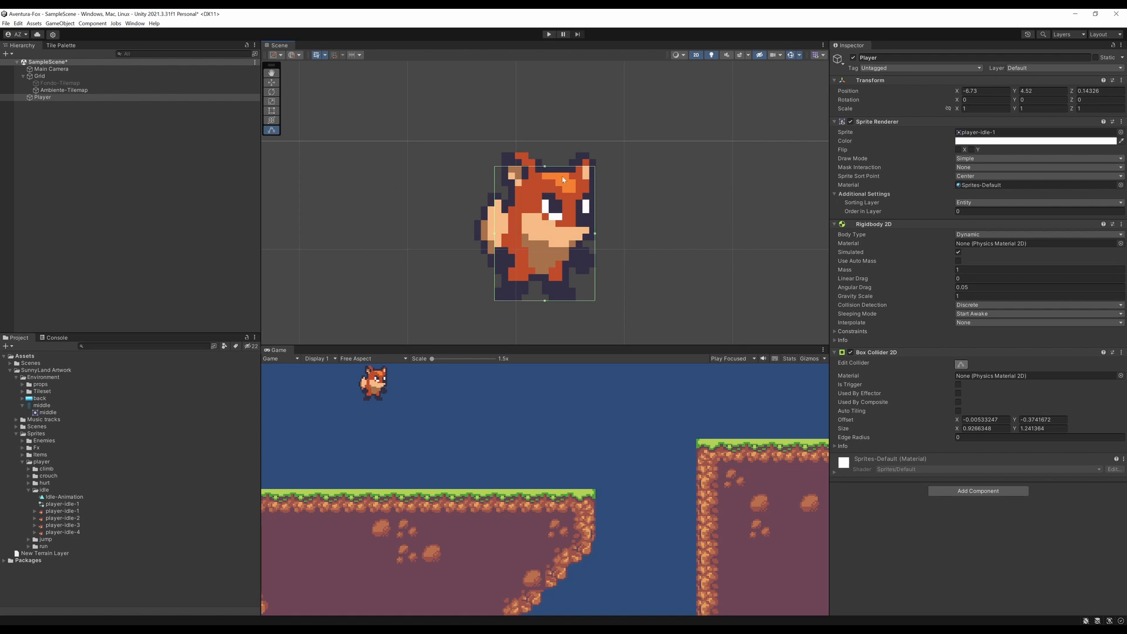
{"action": "left_click", "coordinate": [648, 283]}
{"action": "left_click", "coordinate": [565, 227]}
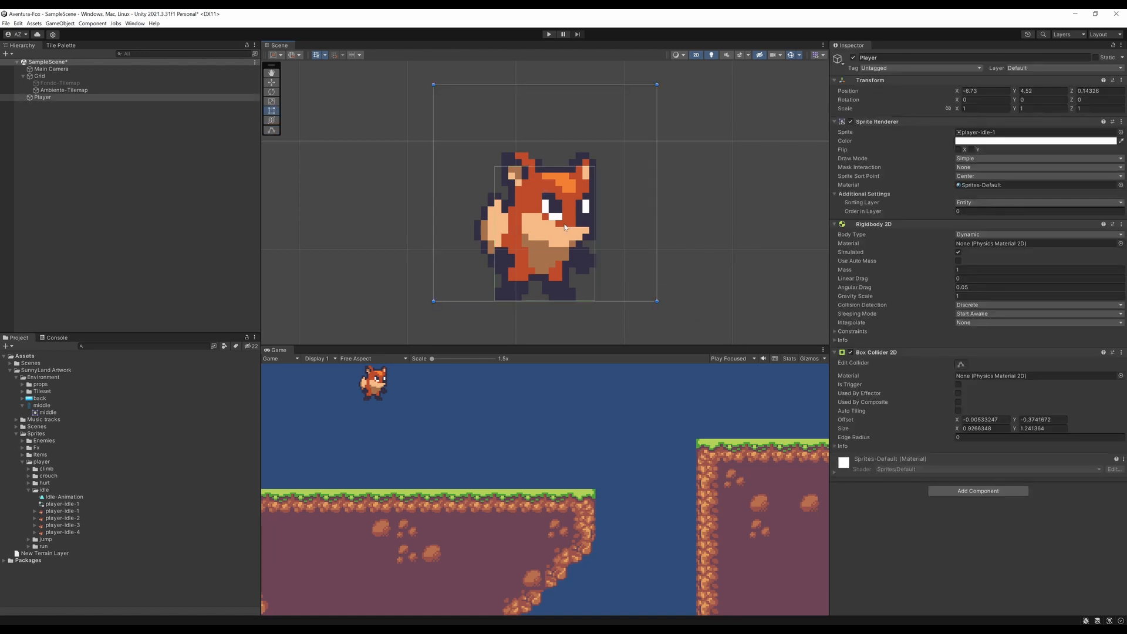
Enlarge the Game view slightly, play-test the scene to check how the Player moves under gravity, and stop the test.
{"action": "scroll", "coordinate": [693, 253], "scroll_direction": "down", "scroll_amount": 2}
{"action": "scroll", "coordinate": [622, 235], "scroll_direction": "down", "scroll_amount": 1}
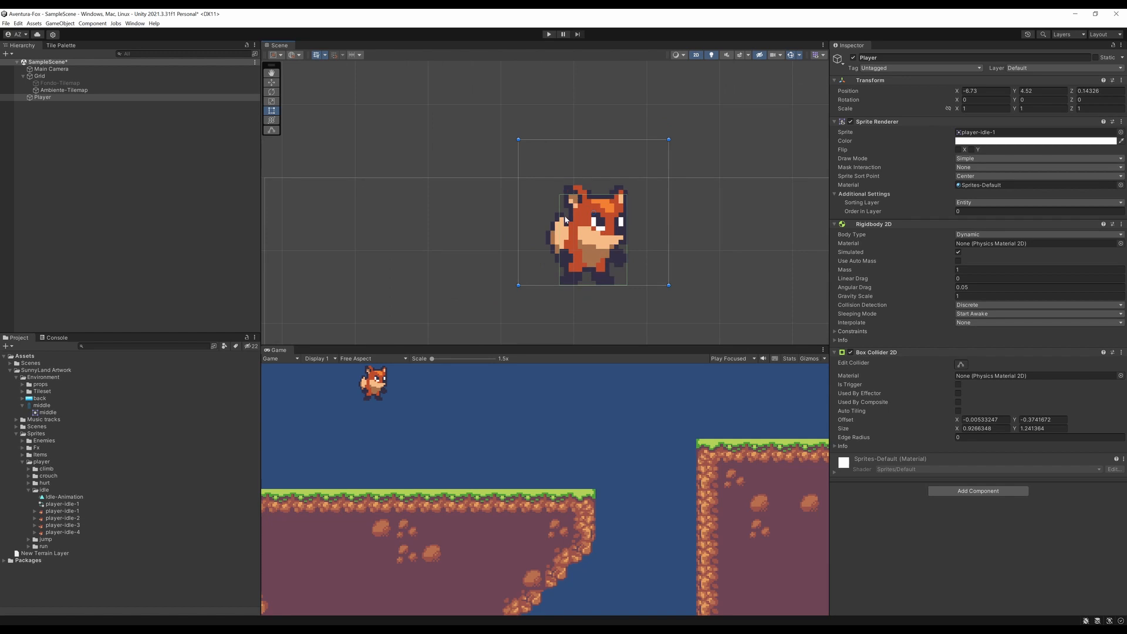
{"action": "scroll", "coordinate": [592, 249], "scroll_direction": "up", "scroll_amount": 3}
{"action": "scroll", "coordinate": [592, 249], "scroll_direction": "up", "scroll_amount": 1}
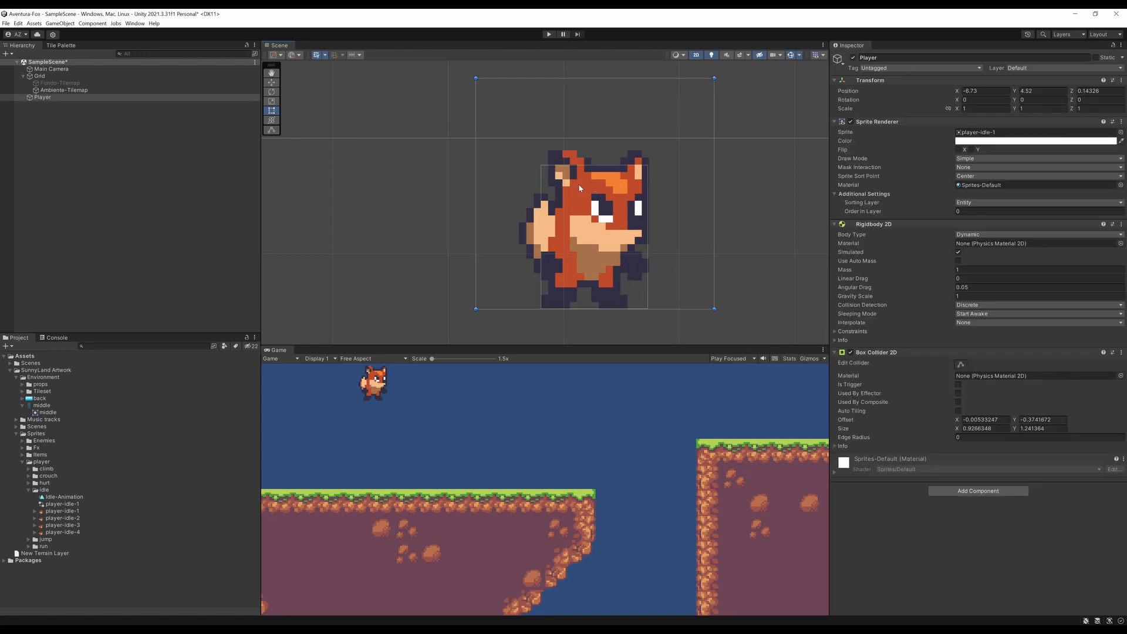
{"action": "scroll", "coordinate": [614, 295], "scroll_direction": "down", "scroll_amount": 1}
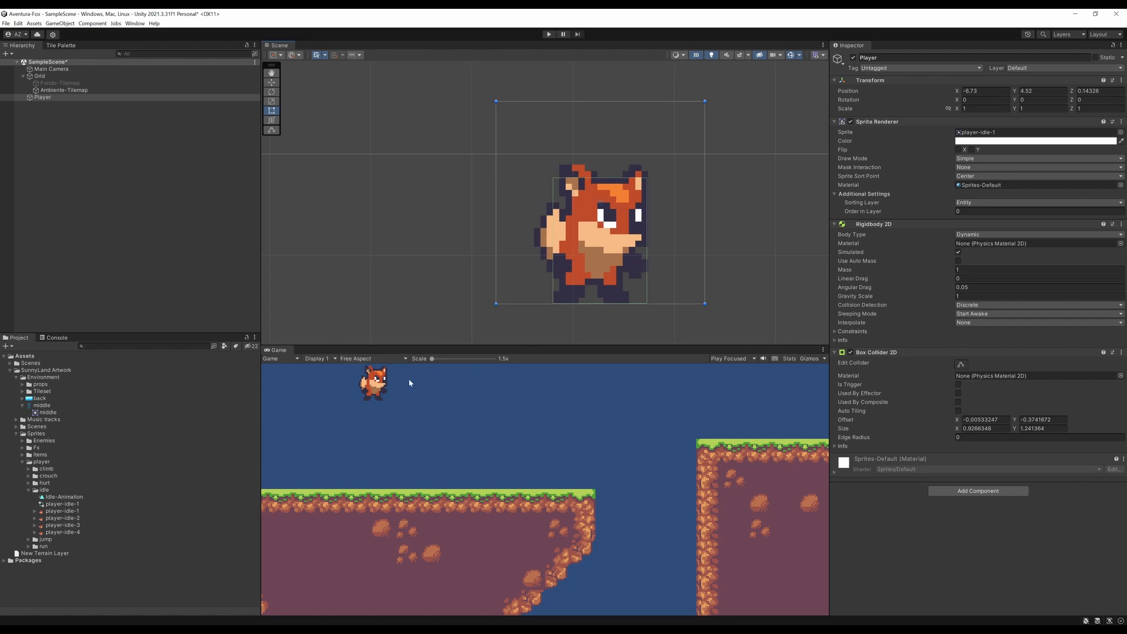
{"action": "left_click_drag", "start_coordinate": [445, 344], "coordinate": [446, 321]}
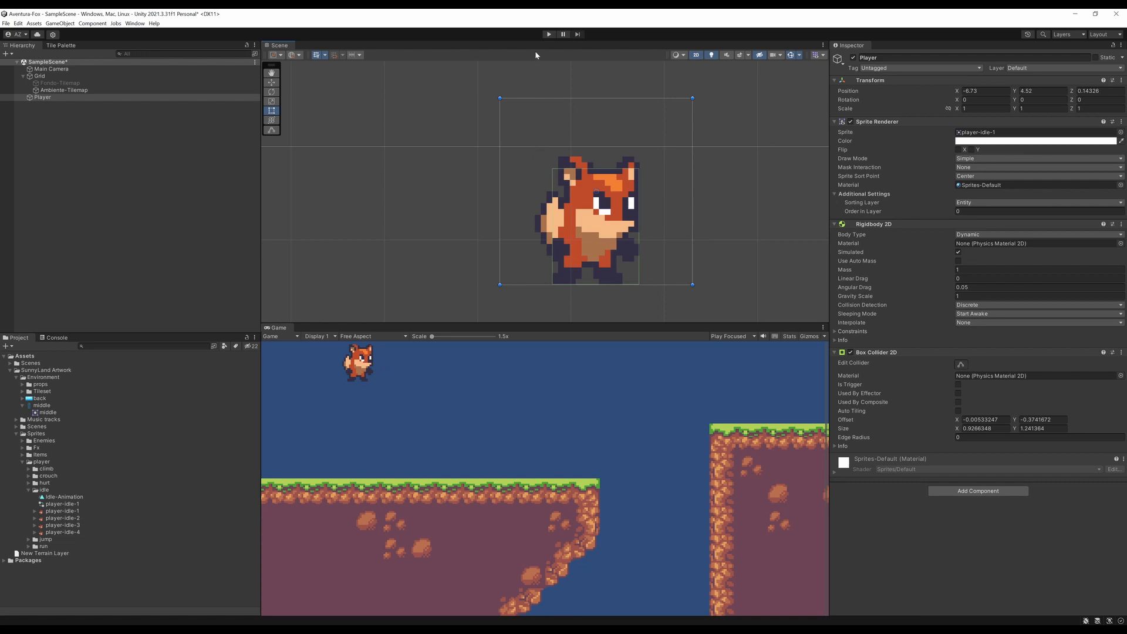
{"action": "left_click", "coordinate": [548, 34]}
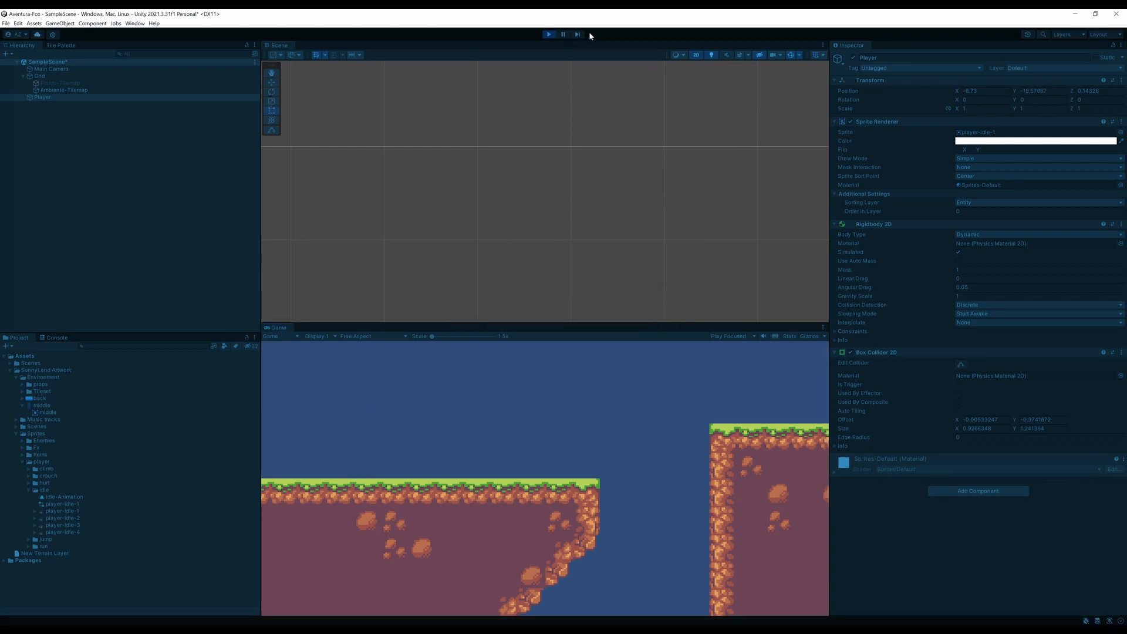
{"action": "left_click", "coordinate": [548, 35]}
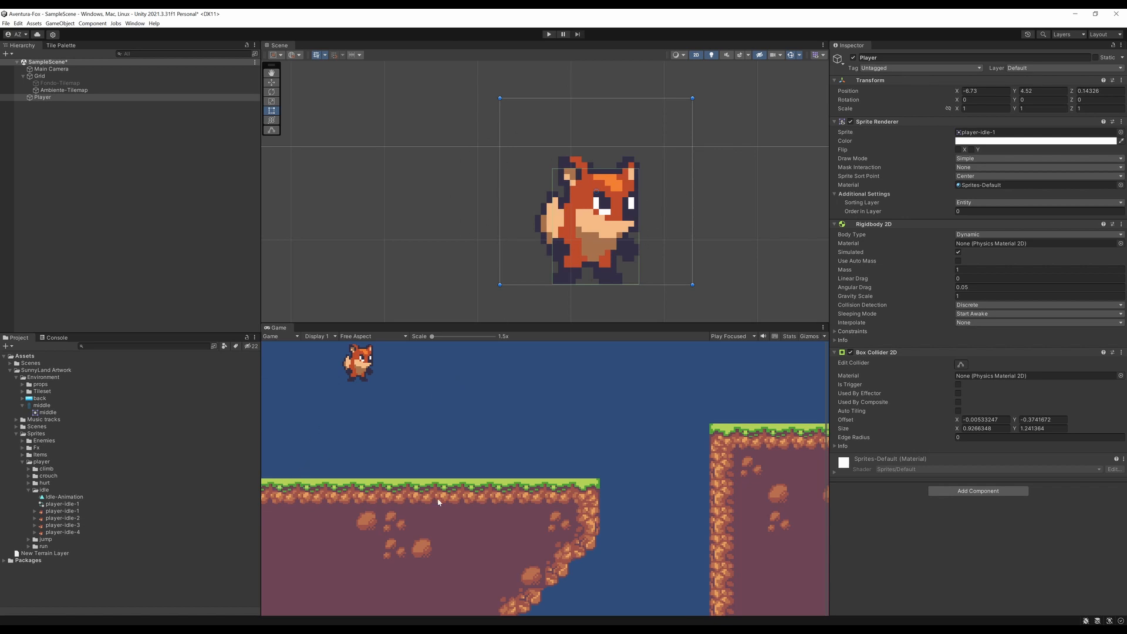
Select Ambiente-Tilemap and examine the shapes of the ground platforms below and around the Player.
{"action": "scroll", "coordinate": [496, 213], "scroll_direction": "down", "scroll_amount": 5}
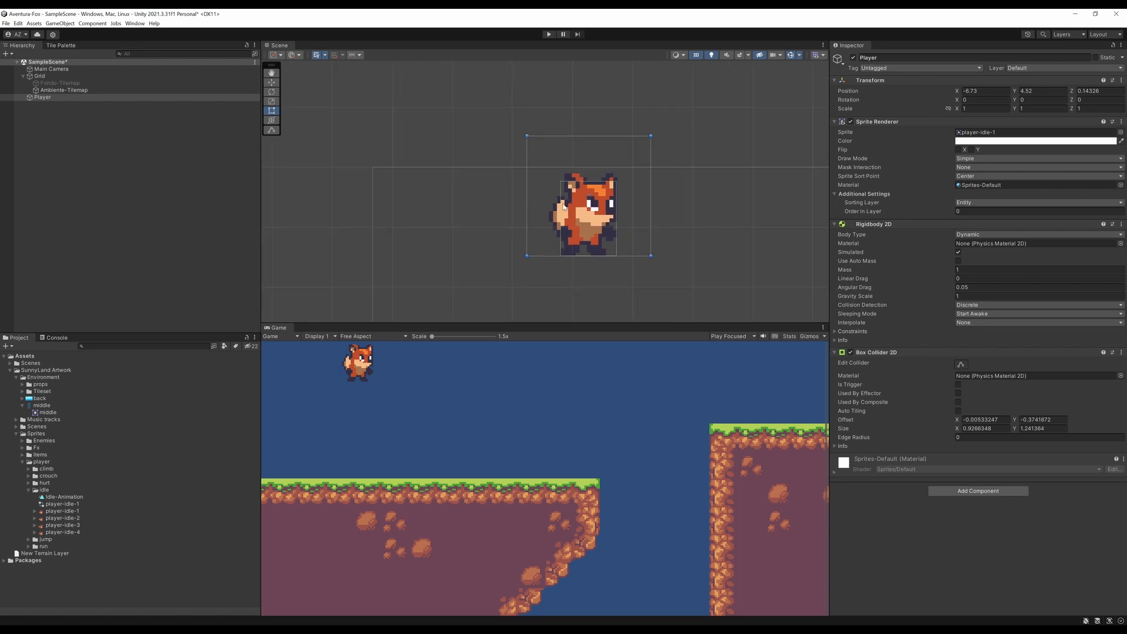
{"action": "scroll", "coordinate": [496, 217], "scroll_direction": "down", "scroll_amount": 5}
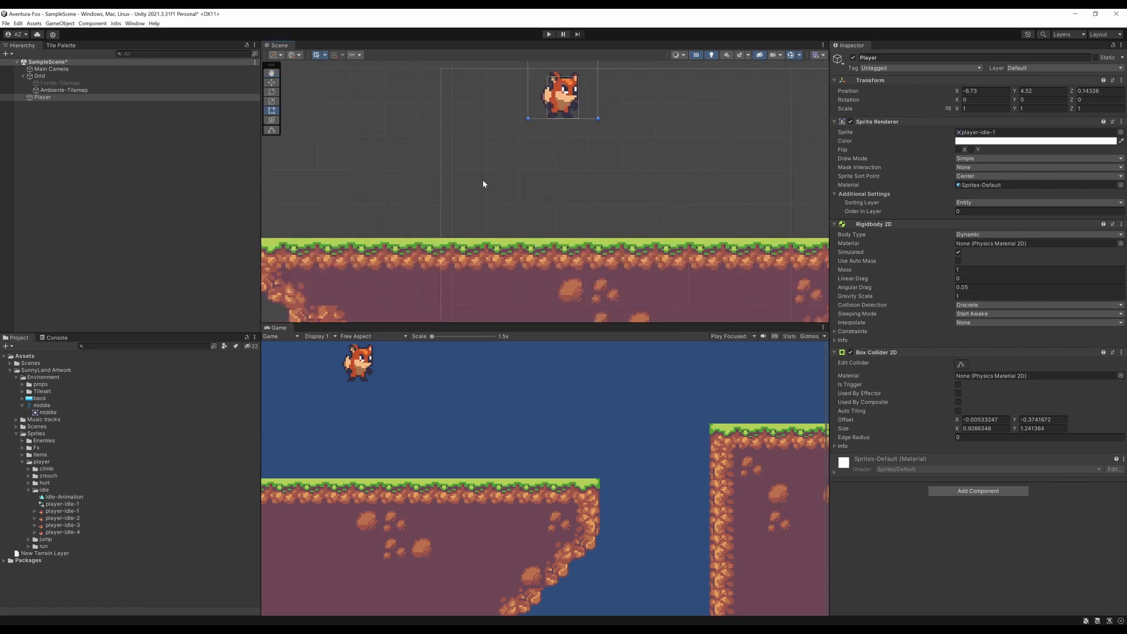
{"action": "middle_click_drag", "start_coordinate": [482, 199], "coordinate": [445, 149]}
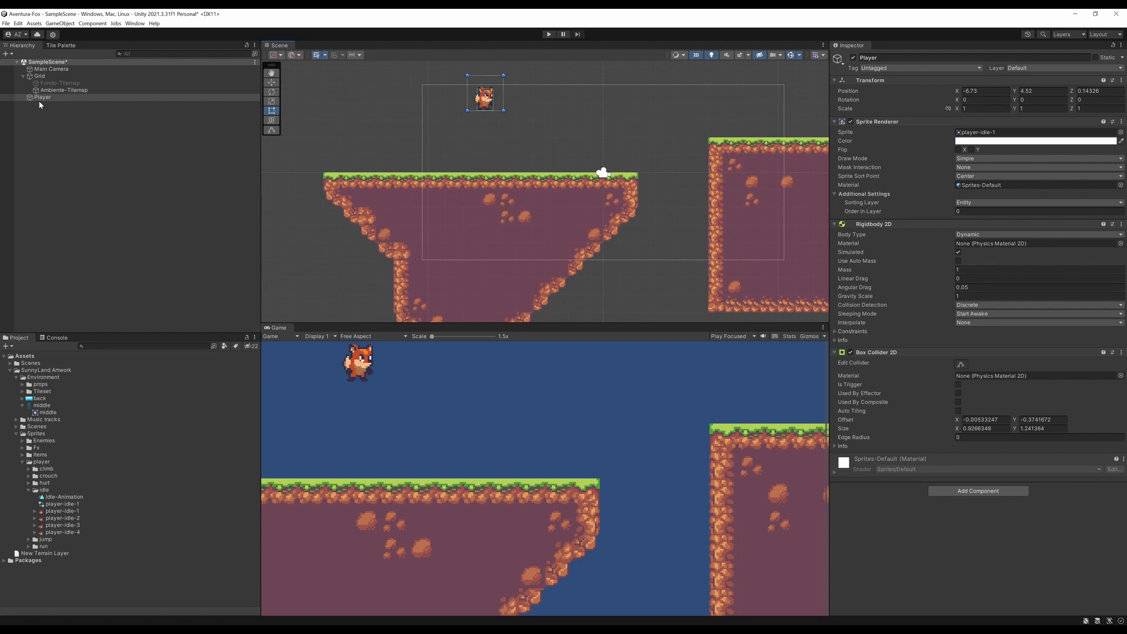
{"action": "left_click", "coordinate": [61, 91]}
{"action": "scroll", "coordinate": [593, 193], "scroll_direction": "up", "scroll_amount": 5}
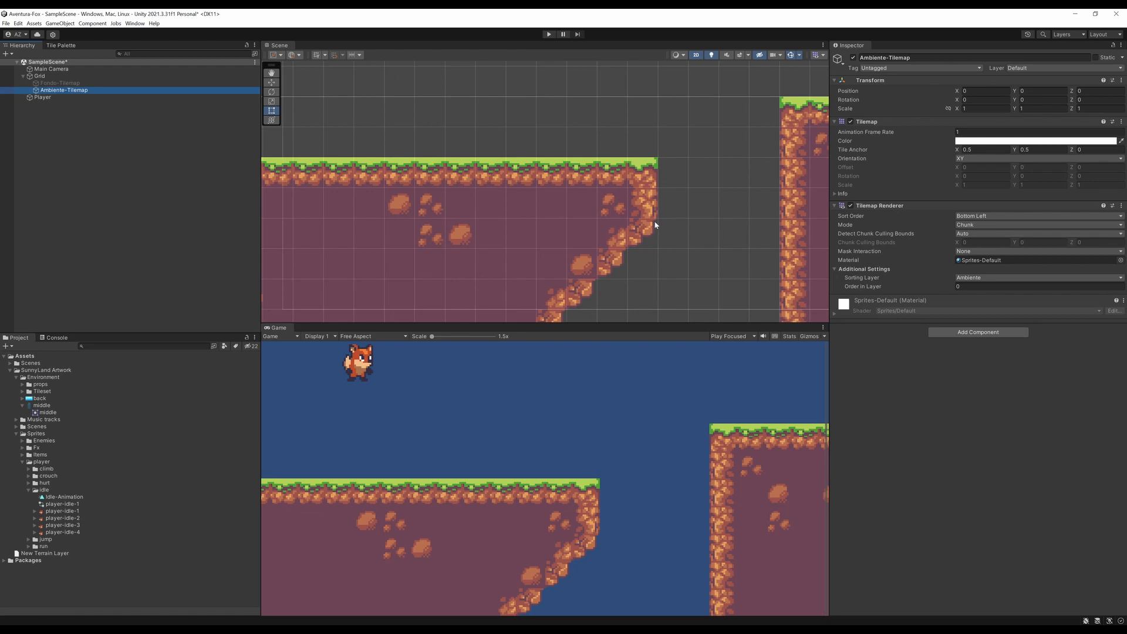
{"action": "middle_click_drag", "start_coordinate": [560, 292], "coordinate": [608, 176]}
{"action": "scroll", "coordinate": [607, 177], "scroll_direction": "down", "scroll_amount": 3}
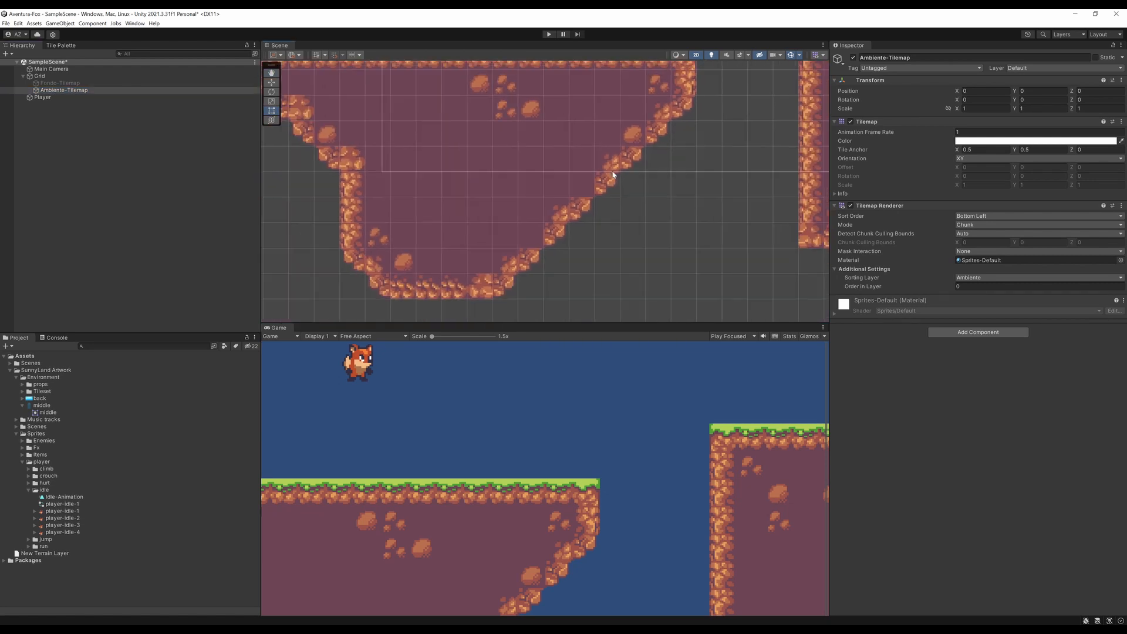
{"action": "middle_click_drag", "start_coordinate": [786, 122], "coordinate": [591, 197]}
{"action": "scroll", "coordinate": [592, 197], "scroll_direction": "down", "scroll_amount": 5}
{"action": "middle_click_drag", "start_coordinate": [669, 173], "coordinate": [603, 227]}
{"action": "scroll", "coordinate": [742, 197], "scroll_direction": "down", "scroll_amount": 5}
{"action": "scroll", "coordinate": [514, 218], "scroll_direction": "up", "scroll_amount": 10}
{"action": "middle_click_drag", "start_coordinate": [461, 173], "coordinate": [498, 197]}
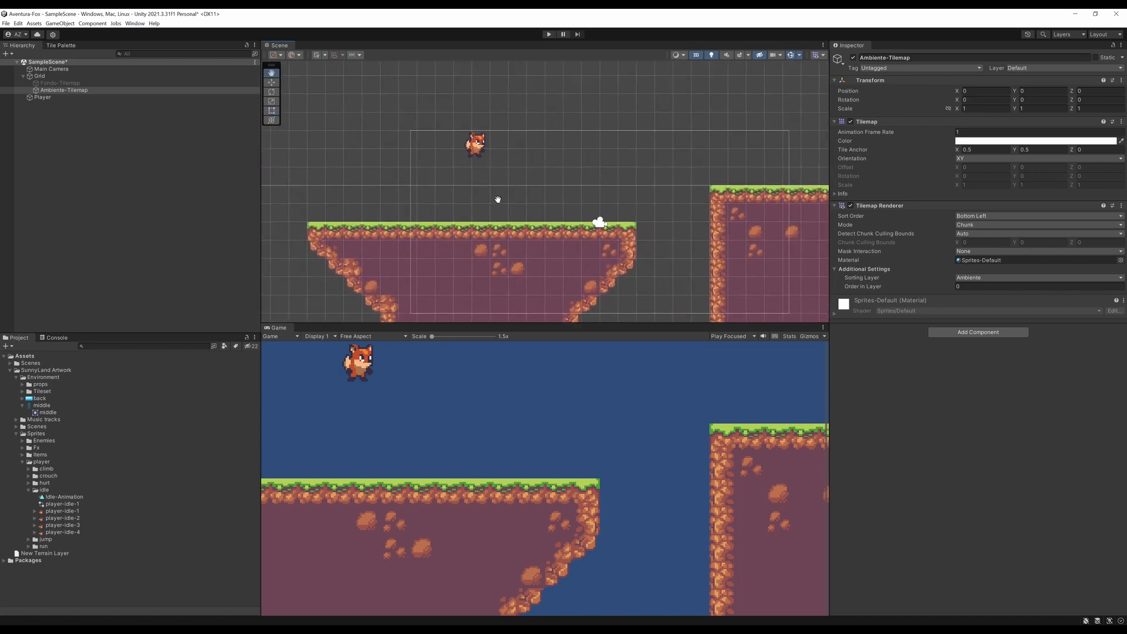
{"action": "scroll", "coordinate": [483, 234], "scroll_direction": "up", "scroll_amount": 4}
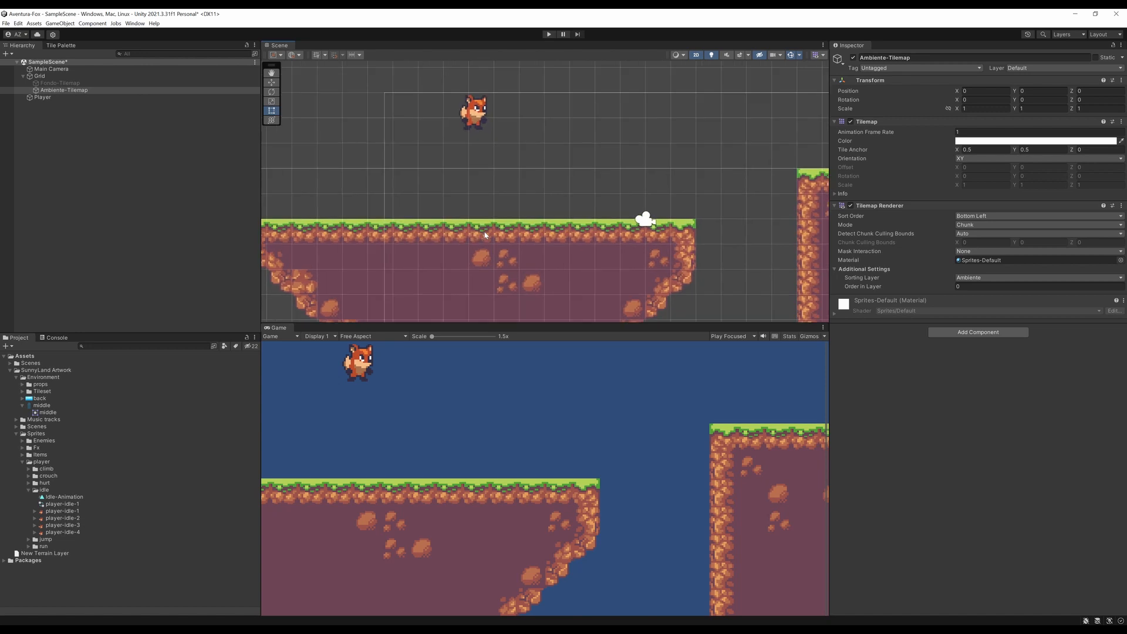
Add a Tilemap Collider 2D component to the Ambiente-Tilemap object.
{"action": "left_click", "coordinate": [62, 91]}
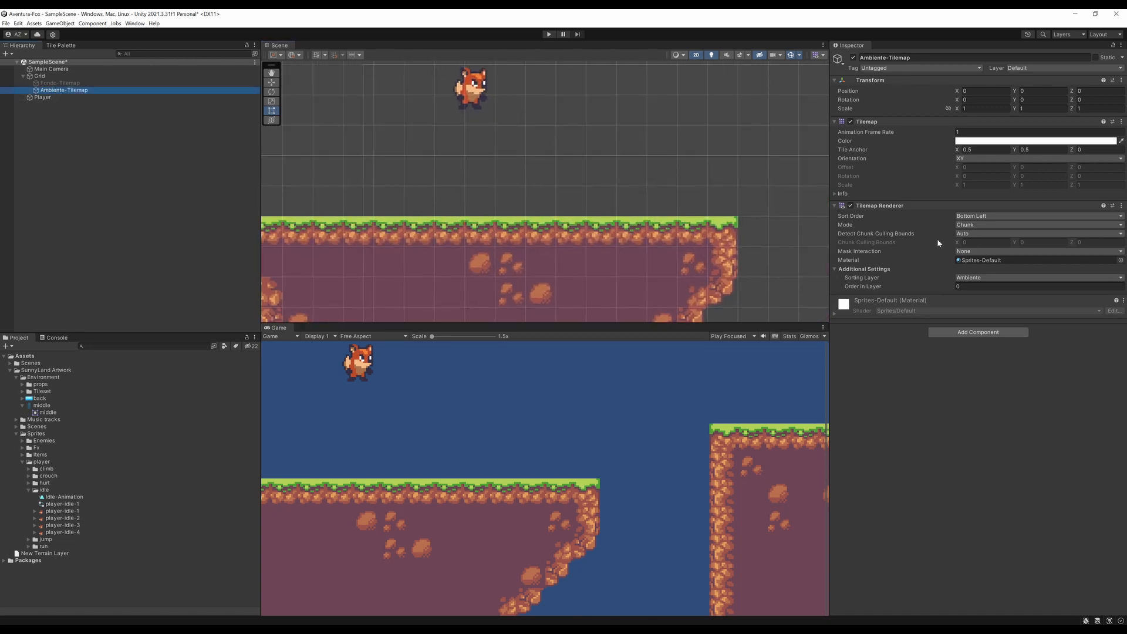
{"action": "scroll", "coordinate": [429, 206], "scroll_direction": "down", "scroll_amount": 2}
{"action": "middle_click_drag", "start_coordinate": [521, 236], "coordinate": [561, 189]}
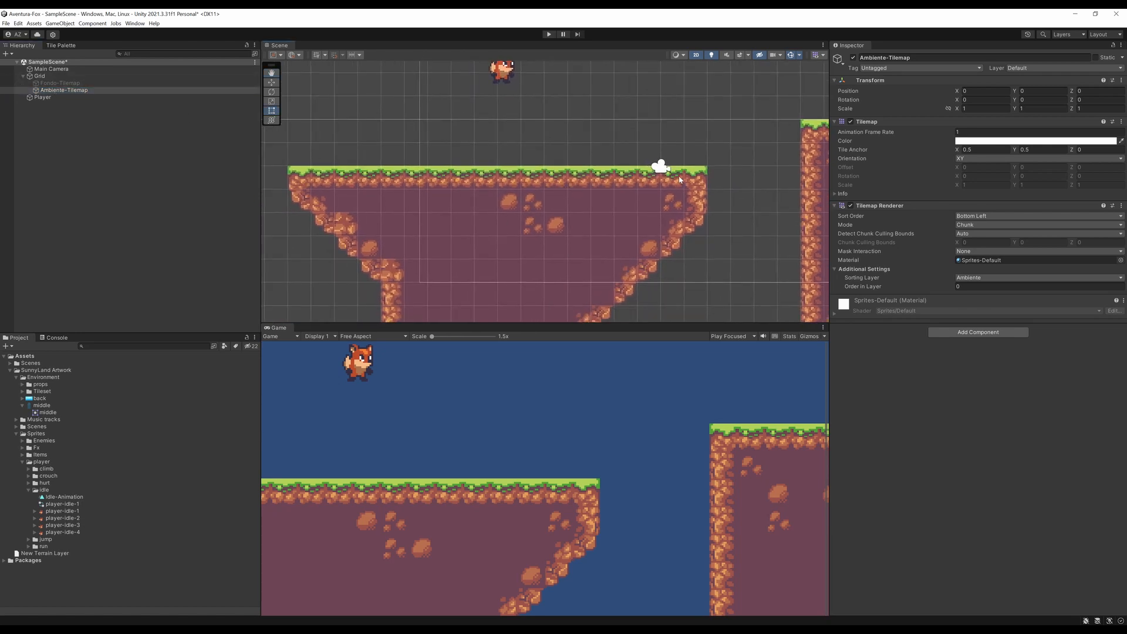
{"action": "middle_click_drag", "start_coordinate": [705, 220], "coordinate": [503, 234]}
{"action": "middle_click_drag", "start_coordinate": [675, 200], "coordinate": [580, 208]}
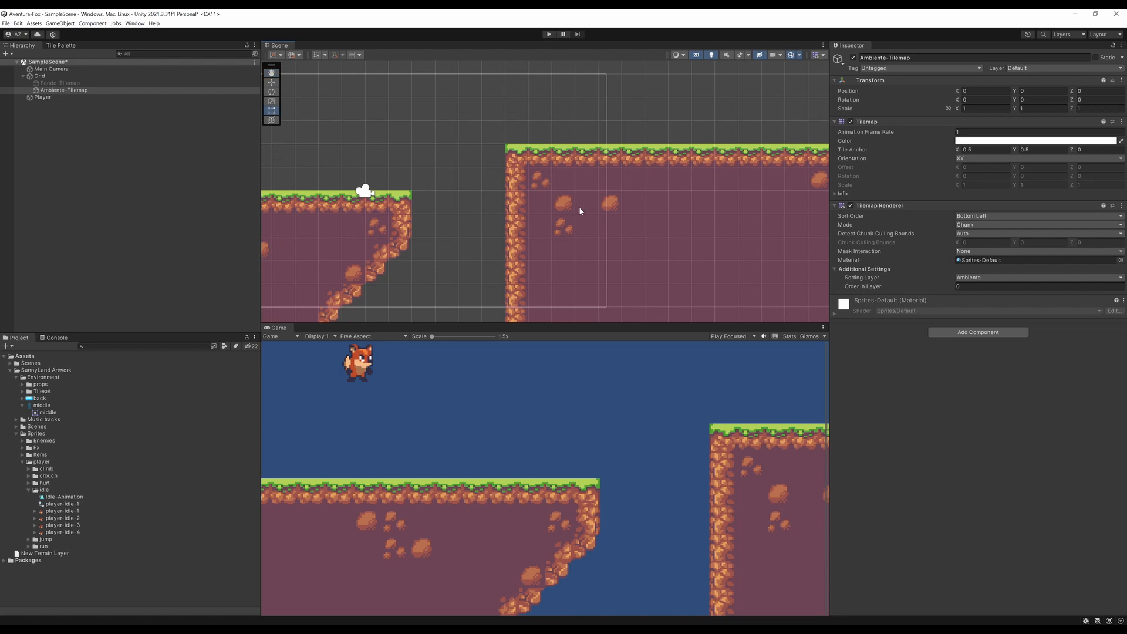
{"action": "left_click", "coordinate": [973, 334]}
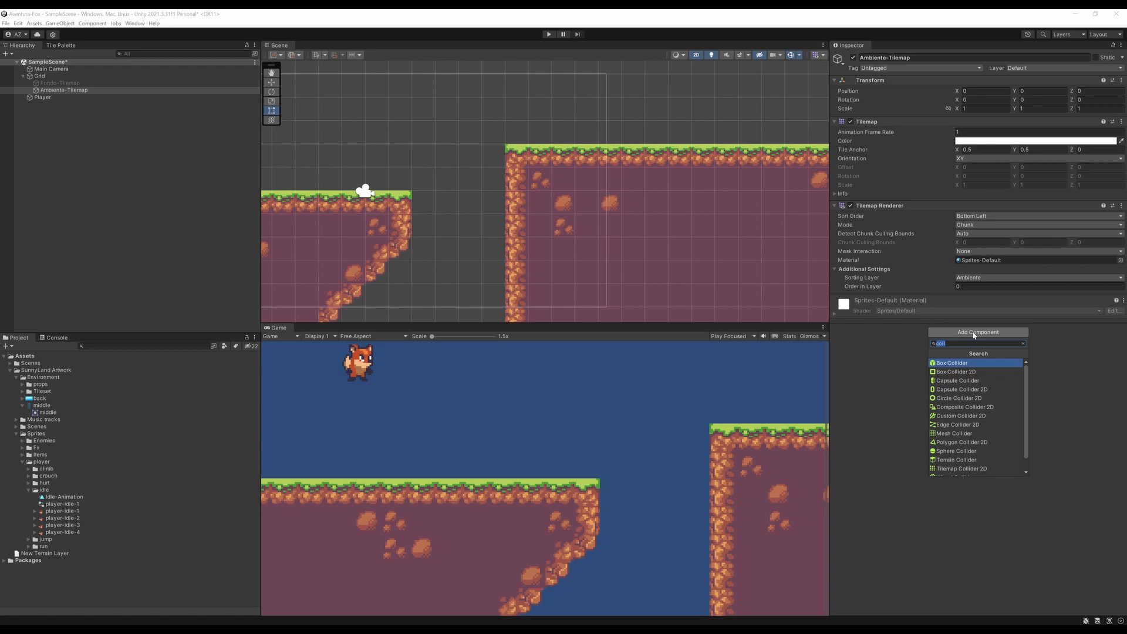
{"action": "type", "text": "tile"}
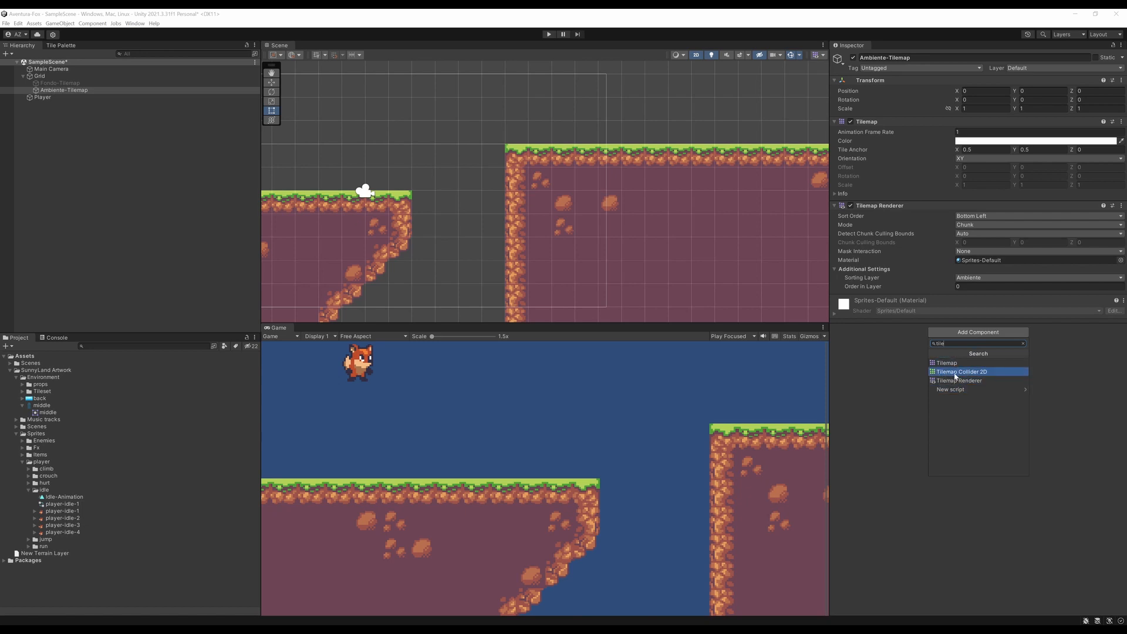
{"action": "left_click", "coordinate": [985, 376]}
Examine how the tilemap collider outlines follow the individual tiles and sloped edges of the ground platforms.
{"action": "scroll", "coordinate": [620, 233], "scroll_direction": "down", "scroll_amount": 6}
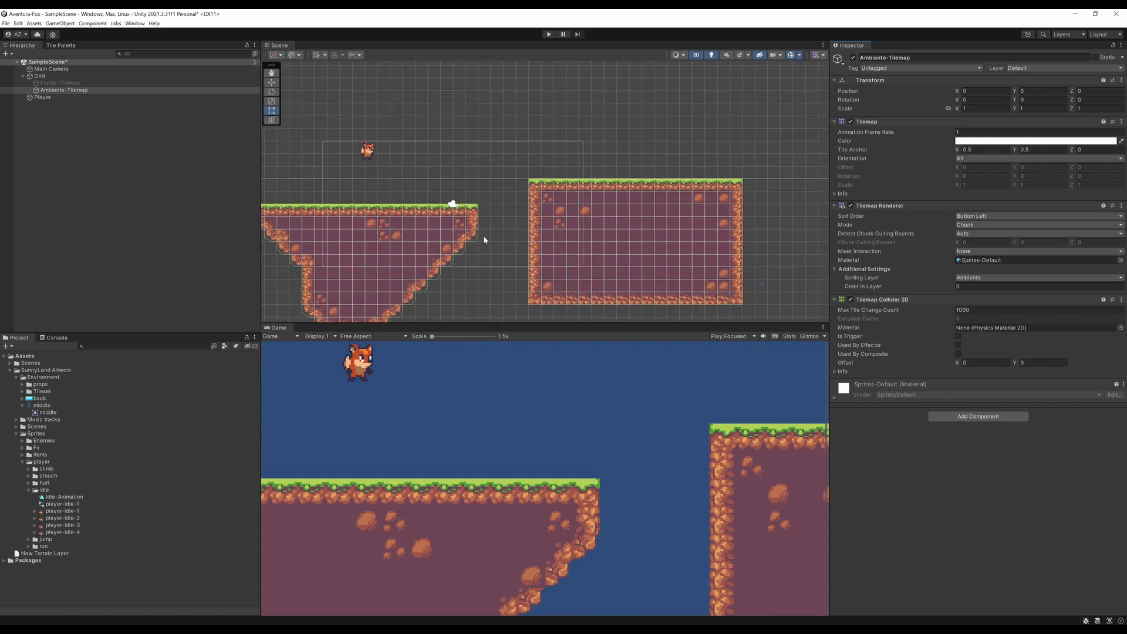
{"action": "scroll", "coordinate": [493, 232], "scroll_direction": "up", "scroll_amount": 2}
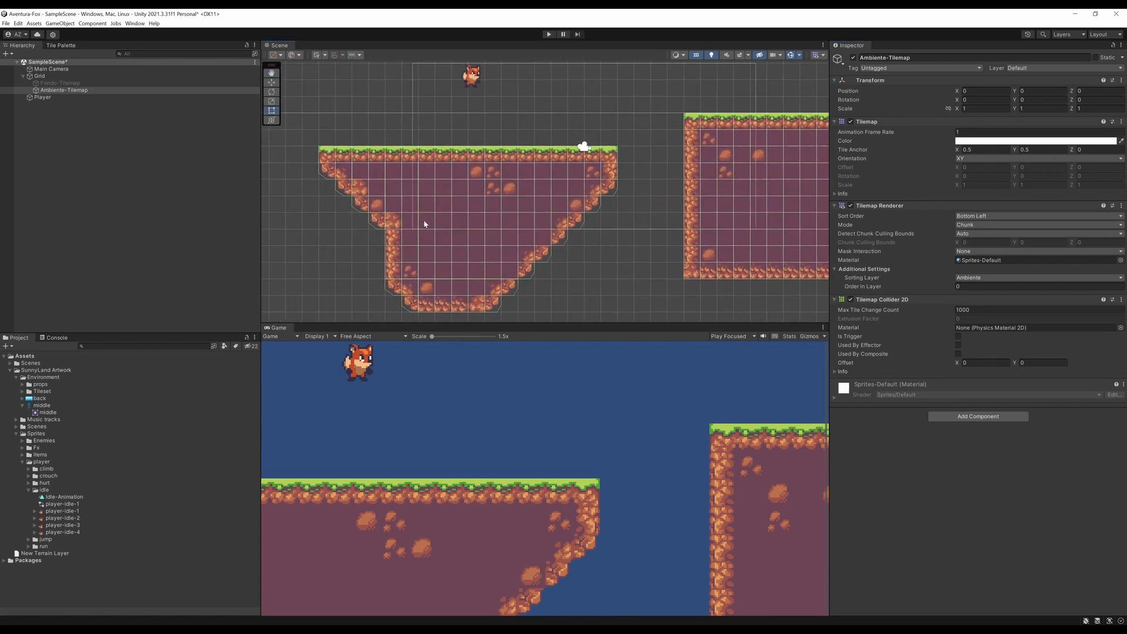
{"action": "scroll", "coordinate": [338, 183], "scroll_direction": "up", "scroll_amount": 2}
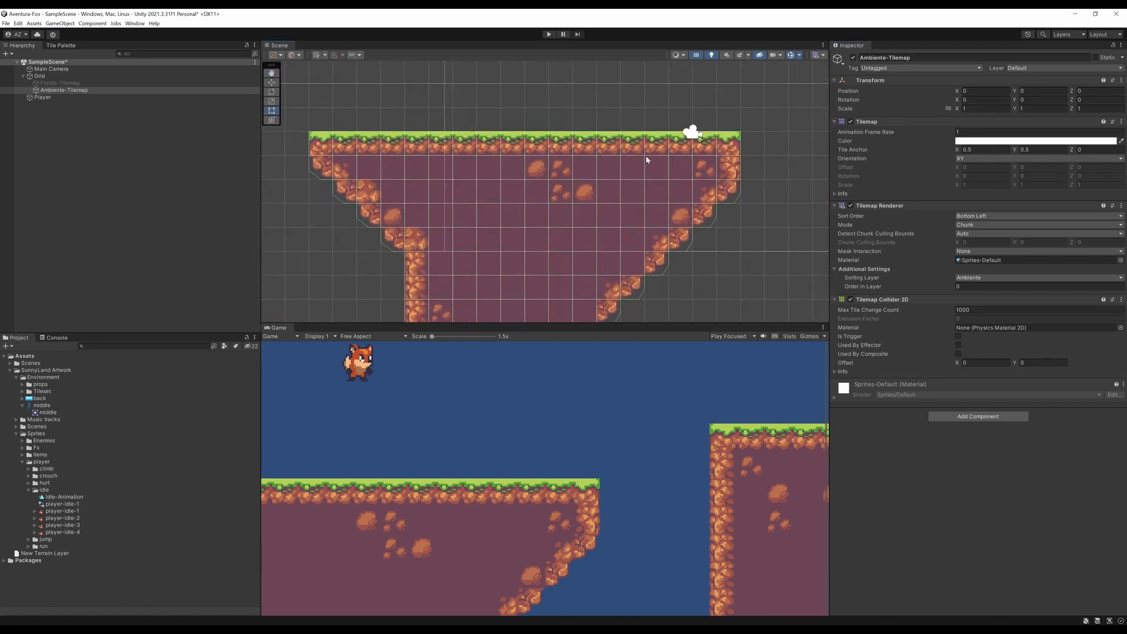
{"action": "scroll", "coordinate": [690, 251], "scroll_direction": "down", "scroll_amount": 4}
{"action": "middle_click_drag", "start_coordinate": [701, 247], "coordinate": [538, 208]}
{"action": "scroll", "coordinate": [628, 226], "scroll_direction": "up", "scroll_amount": 1}
{"action": "scroll", "coordinate": [627, 228], "scroll_direction": "down", "scroll_amount": 2}
{"action": "scroll", "coordinate": [604, 219], "scroll_direction": "up", "scroll_amount": 1}
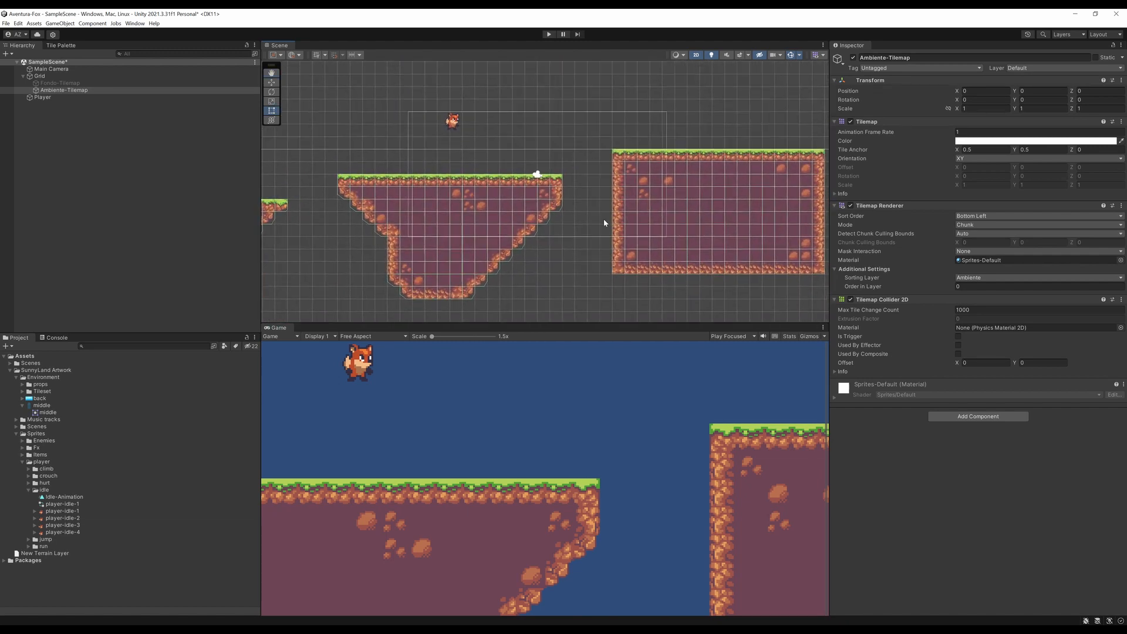
{"action": "scroll", "coordinate": [587, 229], "scroll_direction": "up", "scroll_amount": 1}
{"action": "middle_click_drag", "start_coordinate": [577, 232], "coordinate": [622, 232]}
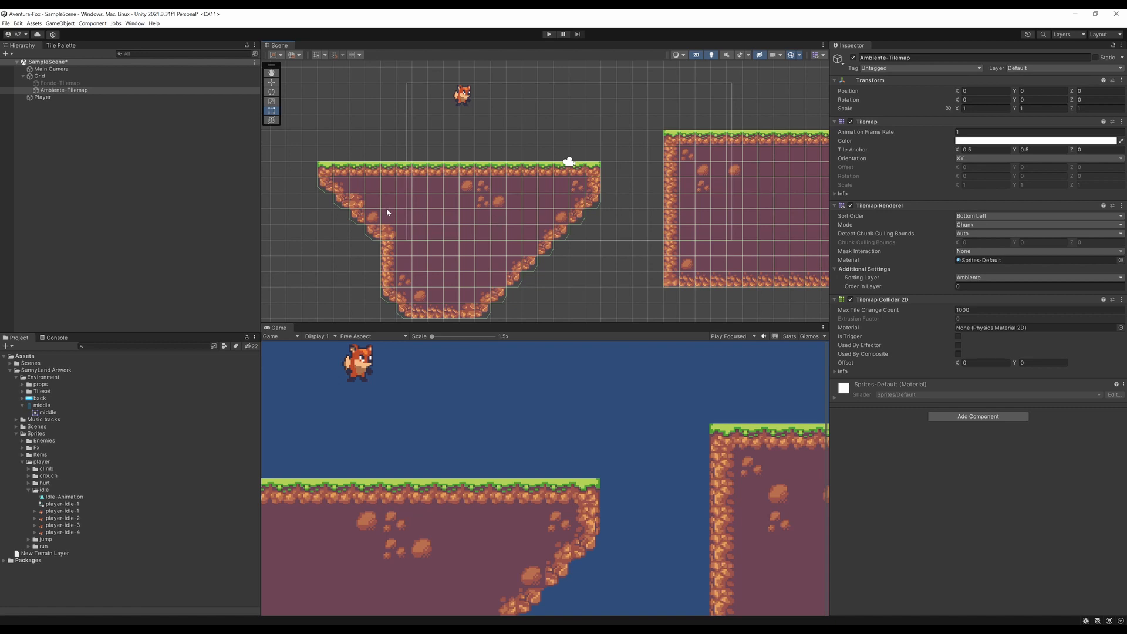
{"action": "scroll", "coordinate": [387, 213], "scroll_direction": "up", "scroll_amount": 3}
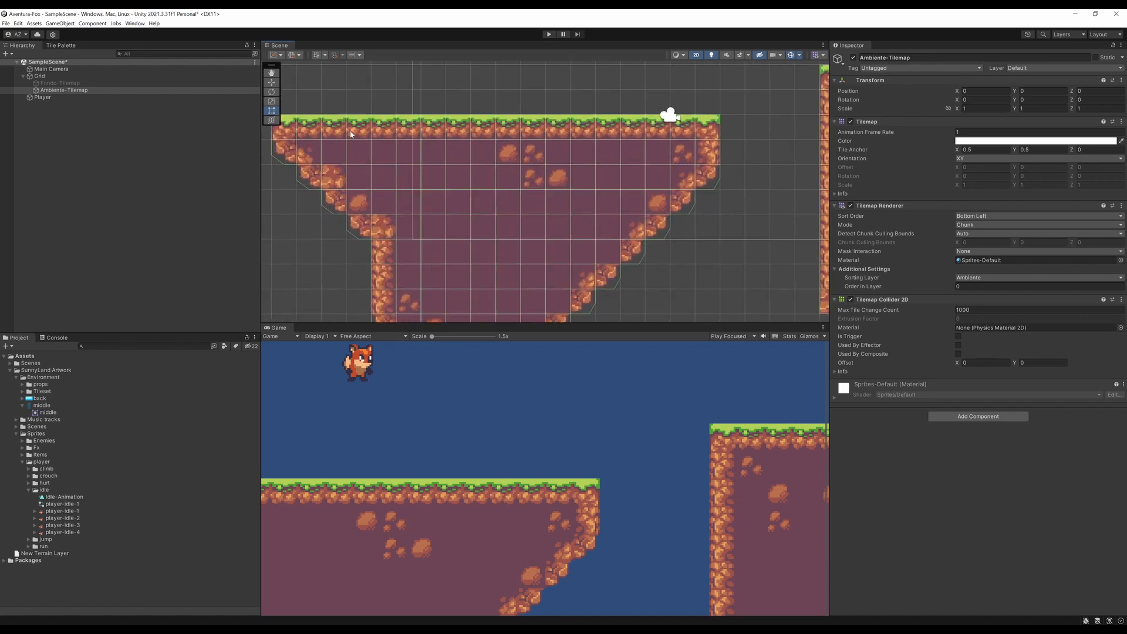
{"action": "scroll", "coordinate": [674, 222], "scroll_direction": "down", "scroll_amount": 6}
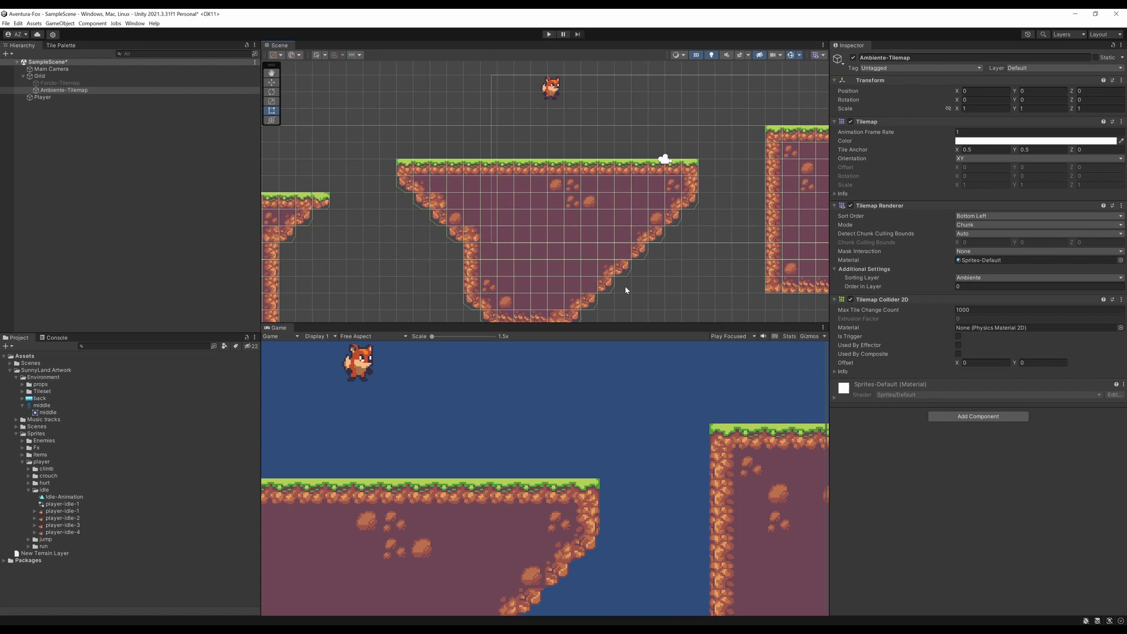
{"action": "middle_click_drag", "start_coordinate": [585, 305], "coordinate": [559, 253]}
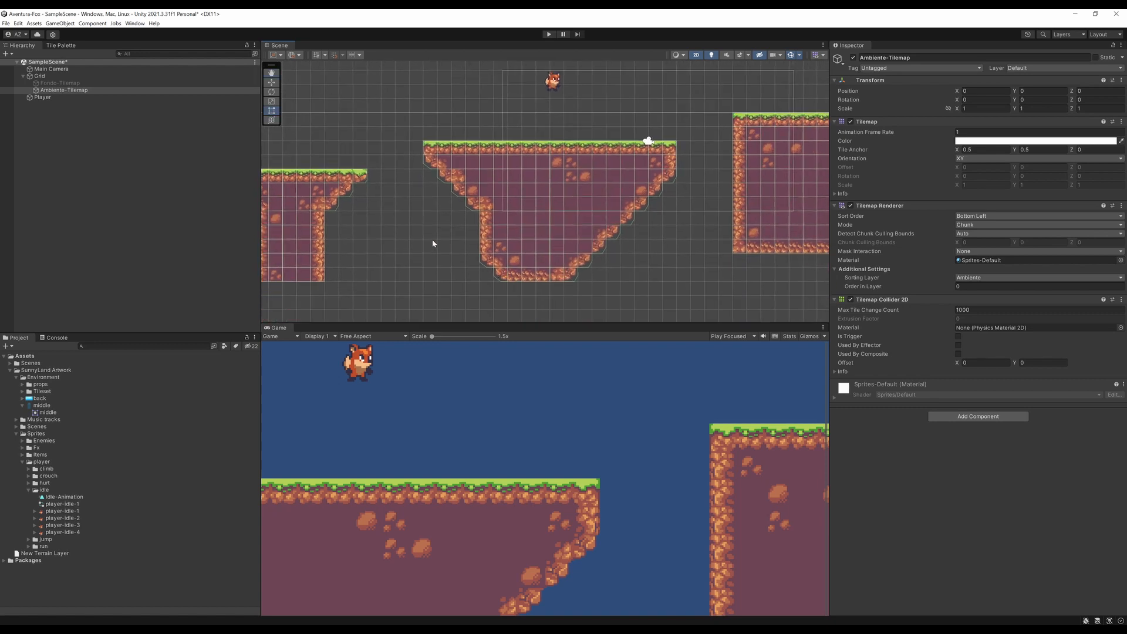
{"action": "scroll", "coordinate": [576, 215], "scroll_direction": "up", "scroll_amount": 3}
{"action": "middle_click_drag", "start_coordinate": [621, 177], "coordinate": [549, 183]}
{"action": "scroll", "coordinate": [610, 233], "scroll_direction": "down", "scroll_amount": 6}
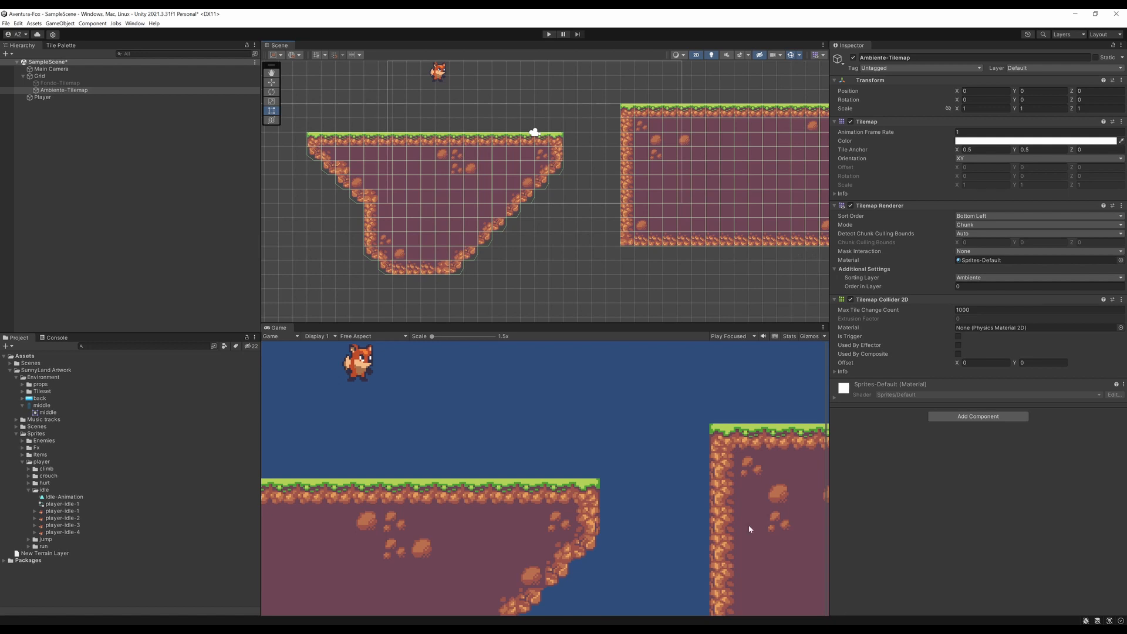
Add a Composite Collider 2D component to the Ambiente-Tilemap object.
{"action": "left_click", "coordinate": [979, 417]}
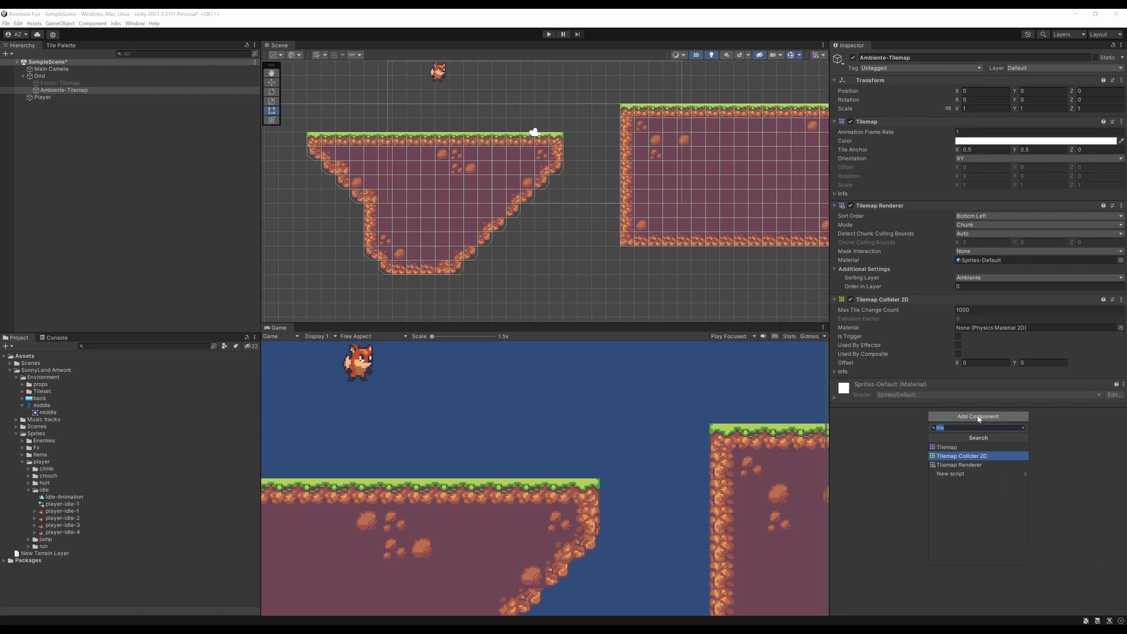
{"action": "type", "text": "comp"}
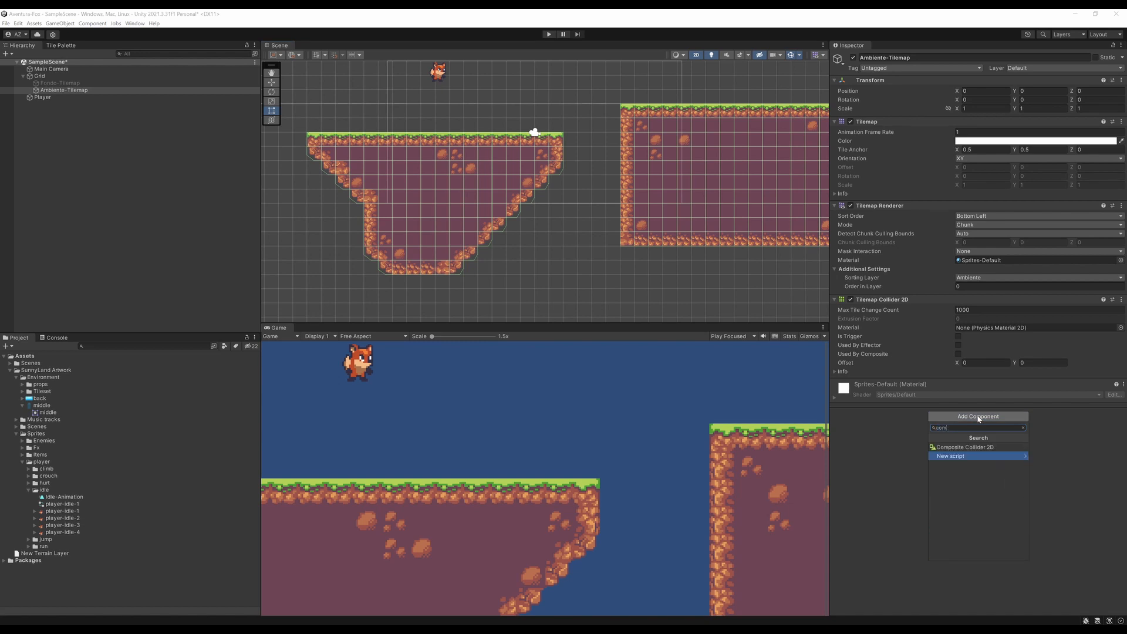
{"action": "left_click", "coordinate": [963, 447]}
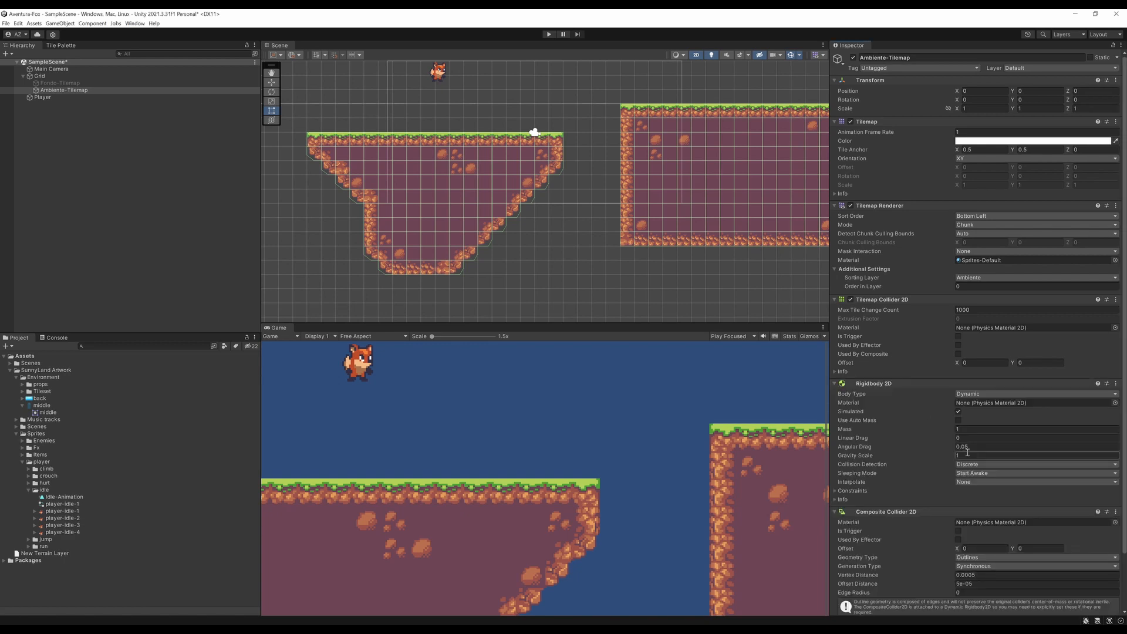
Set the Ambiente-Tilemap's Rigidbody 2D body type to Static and enable Used By Composite on its Tilemap Collider 2D.
{"action": "scroll", "coordinate": [871, 366], "scroll_direction": "down", "scroll_amount": 2}
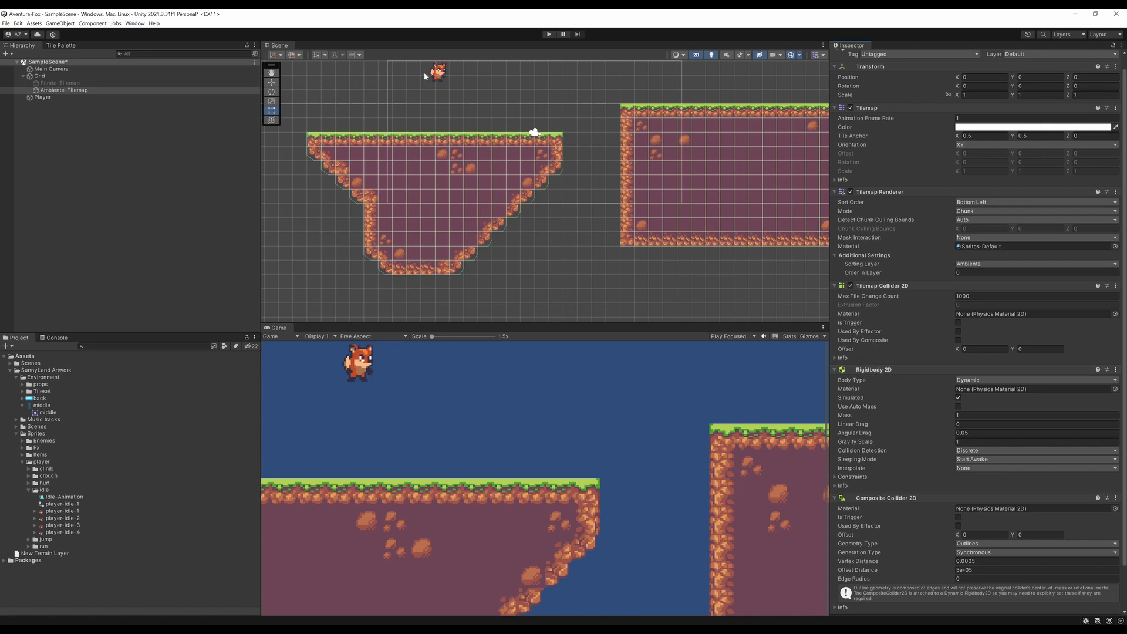
{"action": "scroll", "coordinate": [918, 364], "scroll_direction": "down", "scroll_amount": 2}
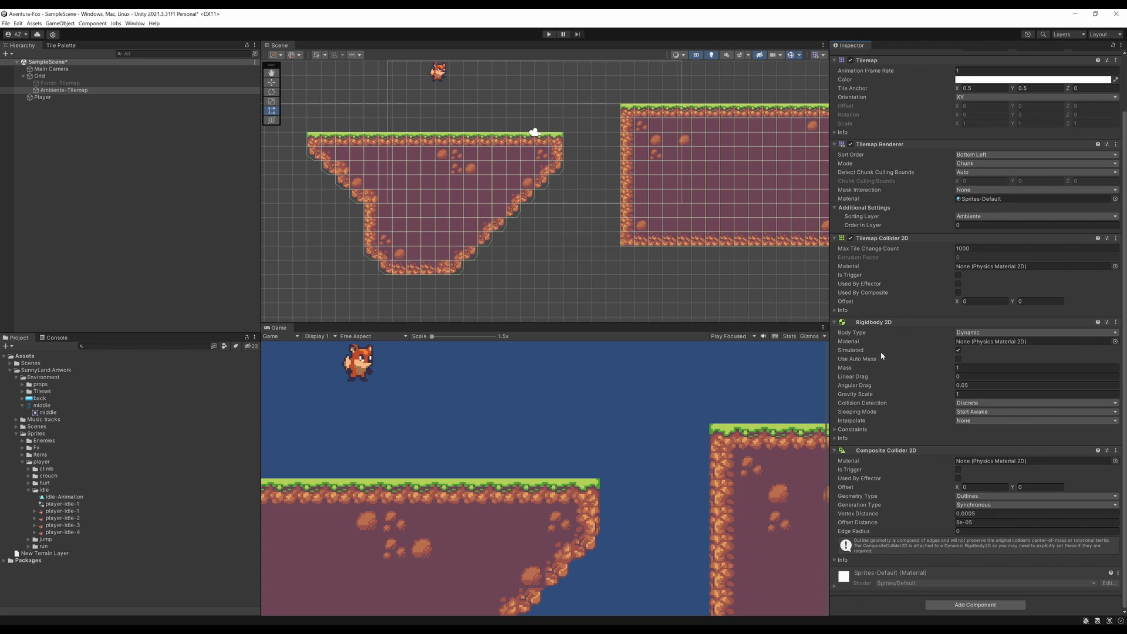
{"action": "left_click", "coordinate": [958, 334]}
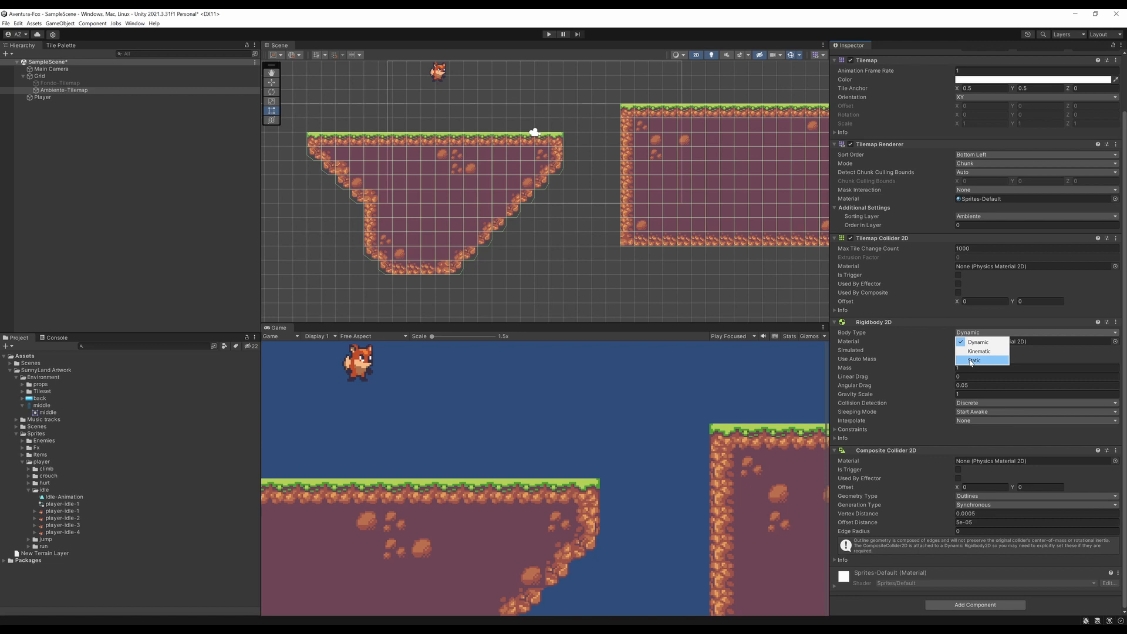
{"action": "left_click", "coordinate": [971, 362]}
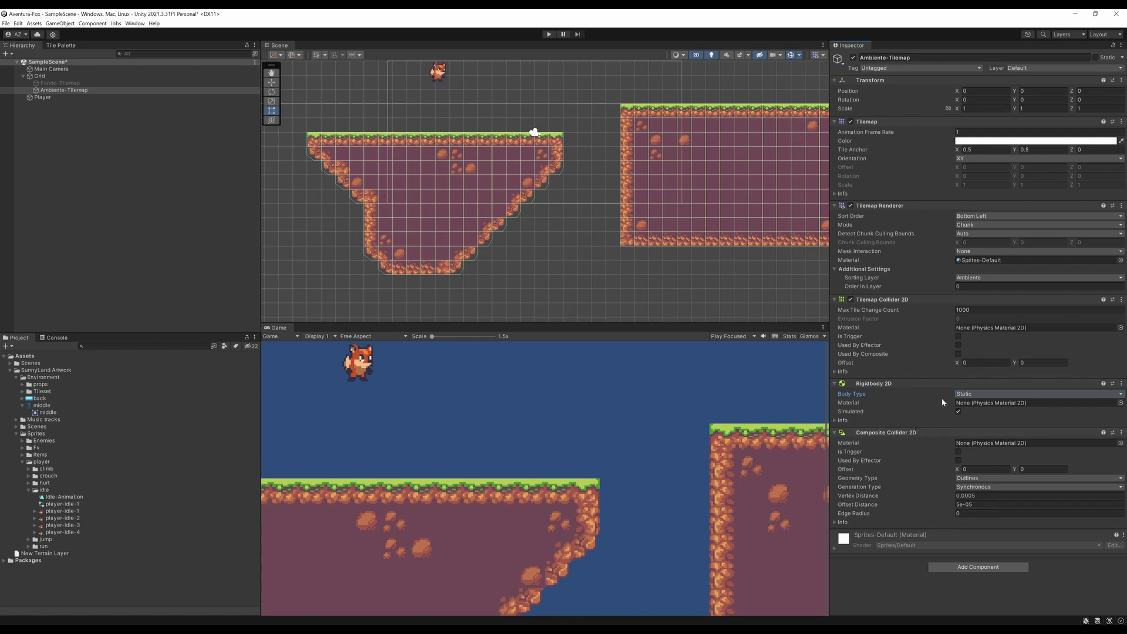
{"action": "left_click", "coordinate": [958, 354]}
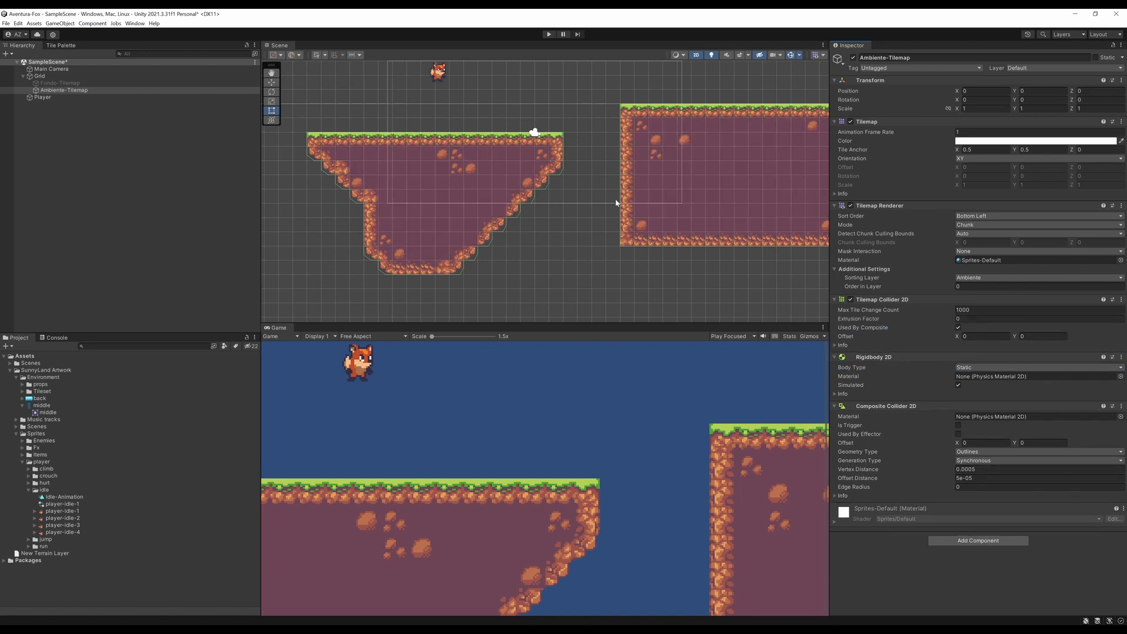
Examine how the composite collider outlines follow the outer edges of the ground platforms.
{"action": "scroll", "coordinate": [371, 186], "scroll_direction": "up", "scroll_amount": 2}
{"action": "scroll", "coordinate": [353, 137], "scroll_direction": "up", "scroll_amount": 3}
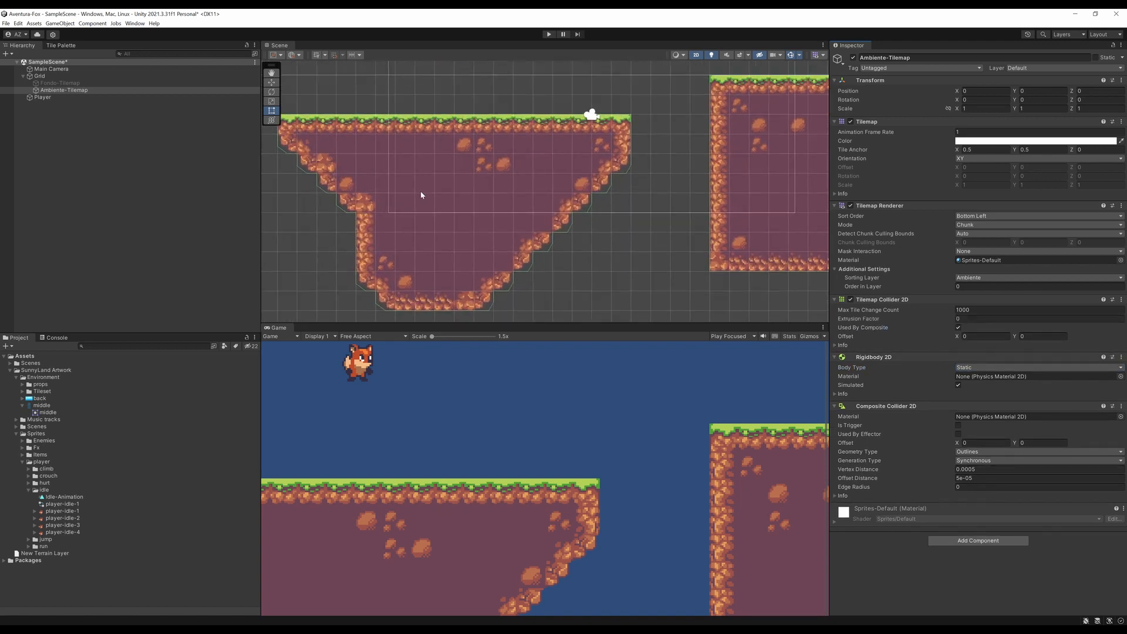
{"action": "scroll", "coordinate": [469, 215], "scroll_direction": "down", "scroll_amount": 3}
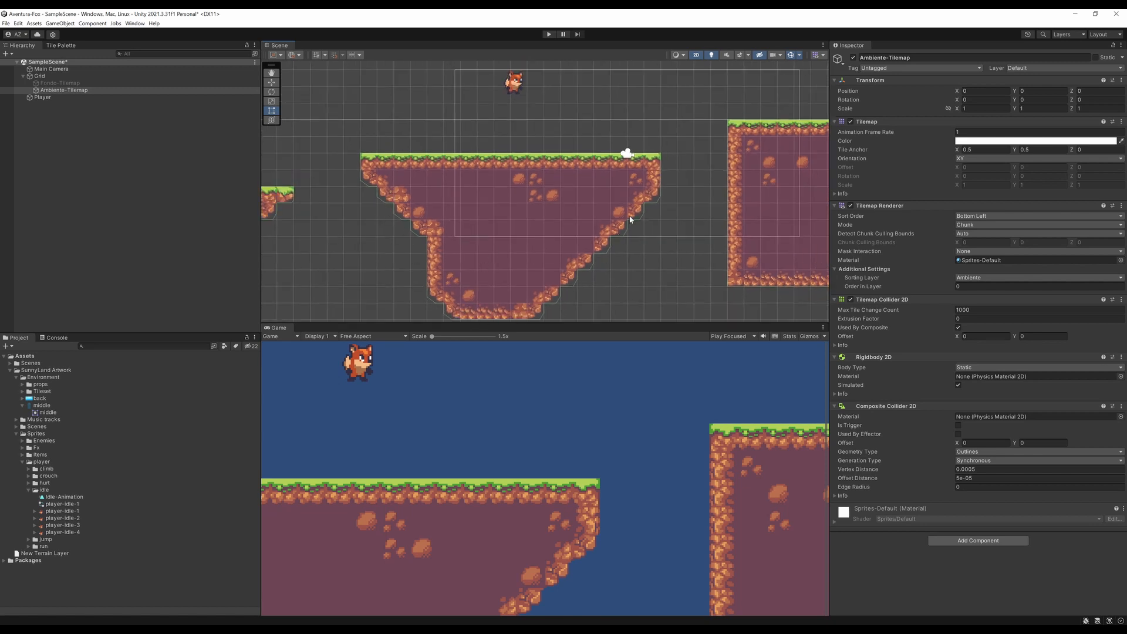
{"action": "scroll", "coordinate": [595, 201], "scroll_direction": "down", "scroll_amount": 2}
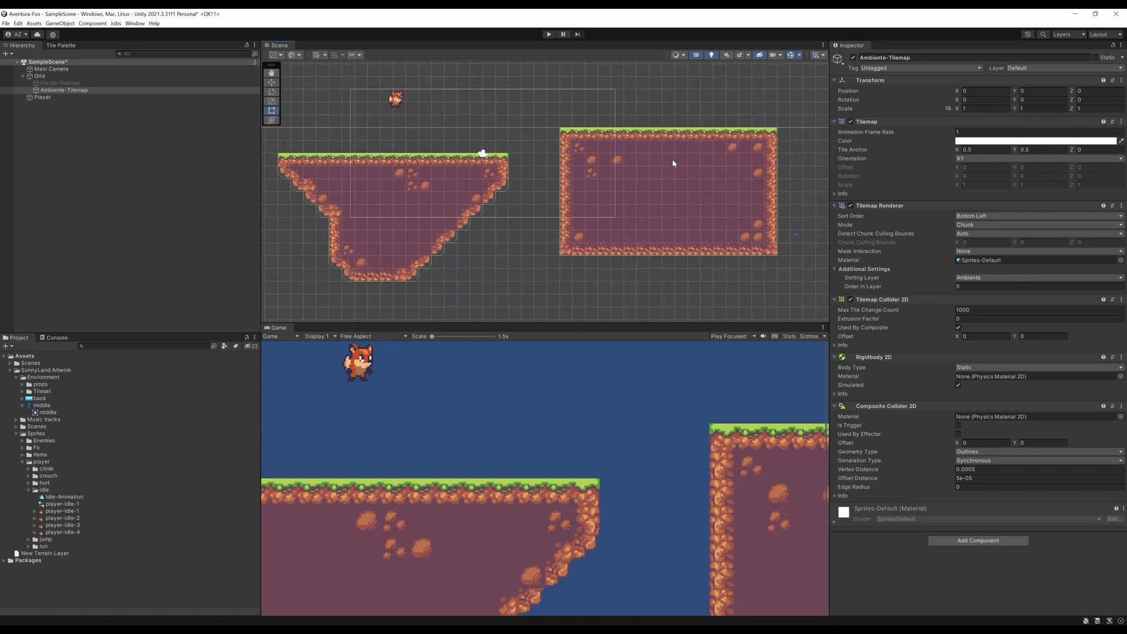
{"action": "middle_click_drag", "start_coordinate": [589, 185], "coordinate": [710, 178]}
{"action": "scroll", "coordinate": [327, 228], "scroll_direction": "up", "scroll_amount": 4}
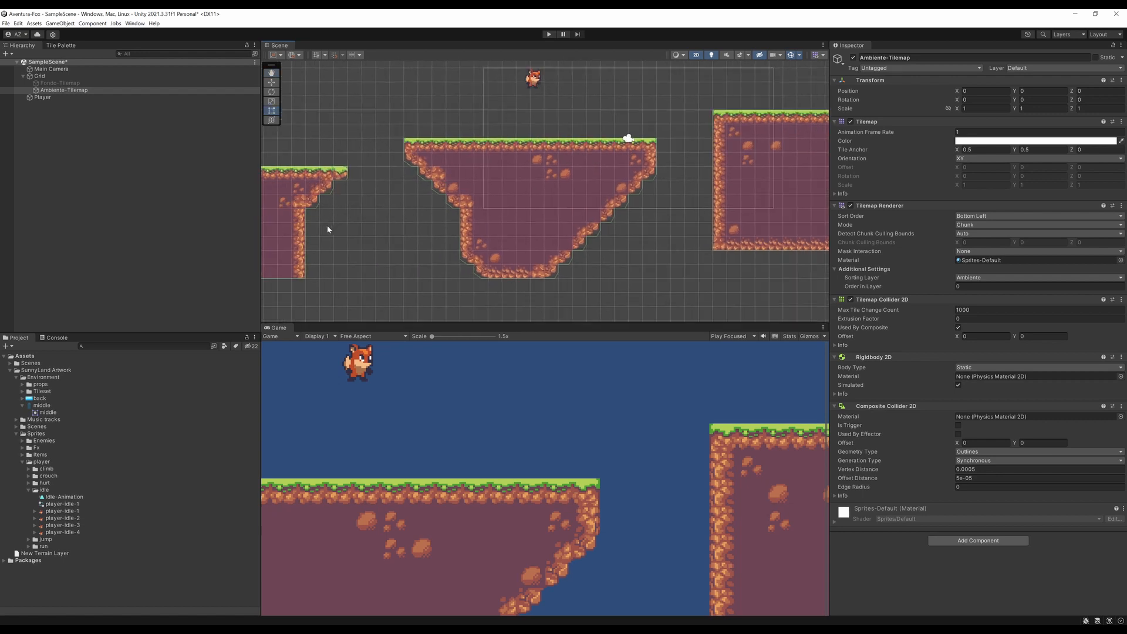
{"action": "scroll", "coordinate": [582, 221], "scroll_direction": "down", "scroll_amount": 3}
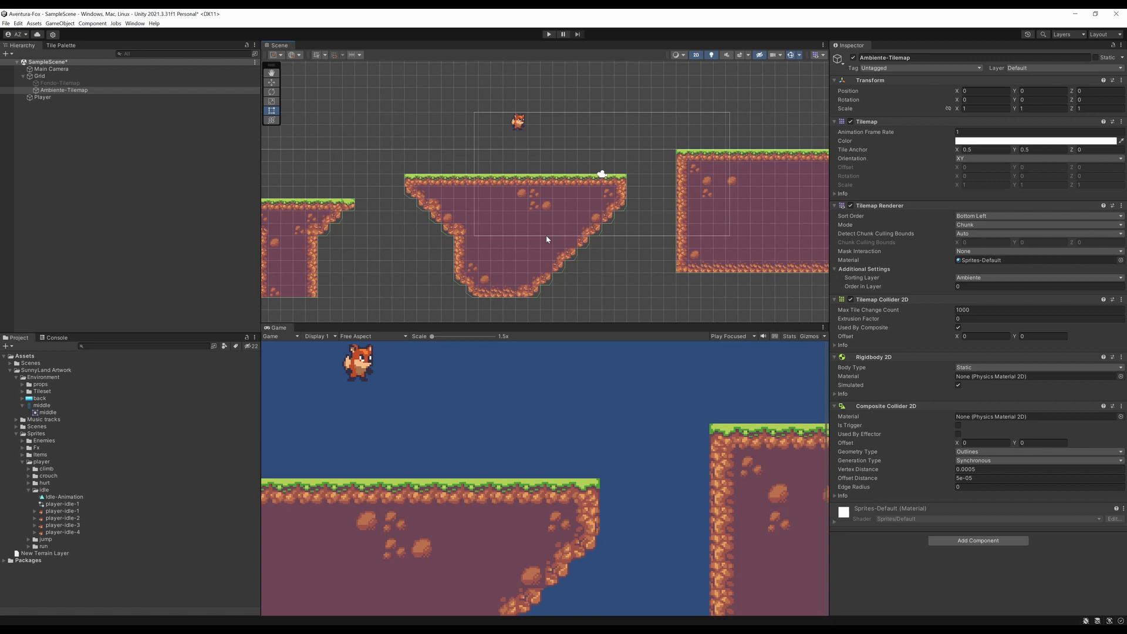
{"action": "scroll", "coordinate": [508, 250], "scroll_direction": "up", "scroll_amount": 1}
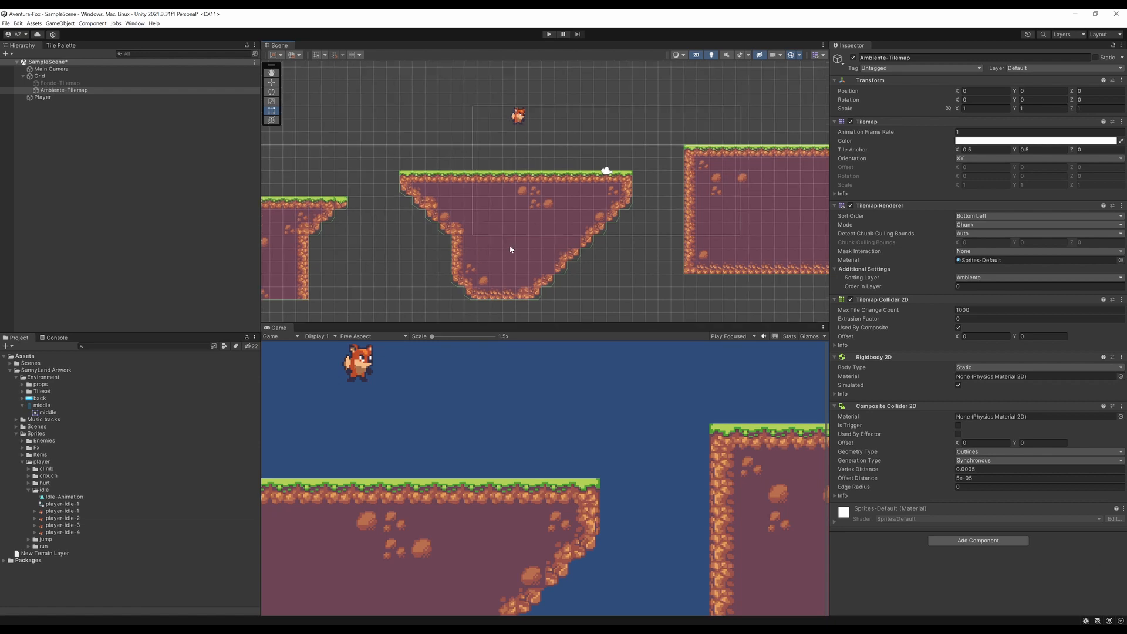
Run the scene to test how the fox falls onto the ground platform, and stop it.
{"action": "left_click", "coordinate": [548, 34]}
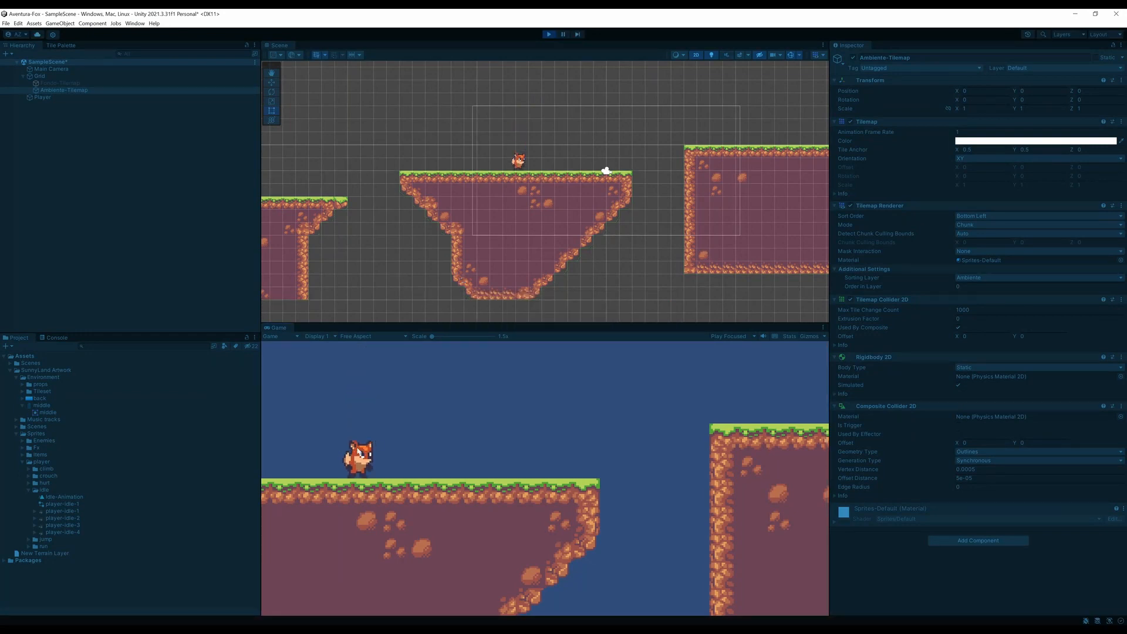
{"action": "left_click", "coordinate": [548, 36]}
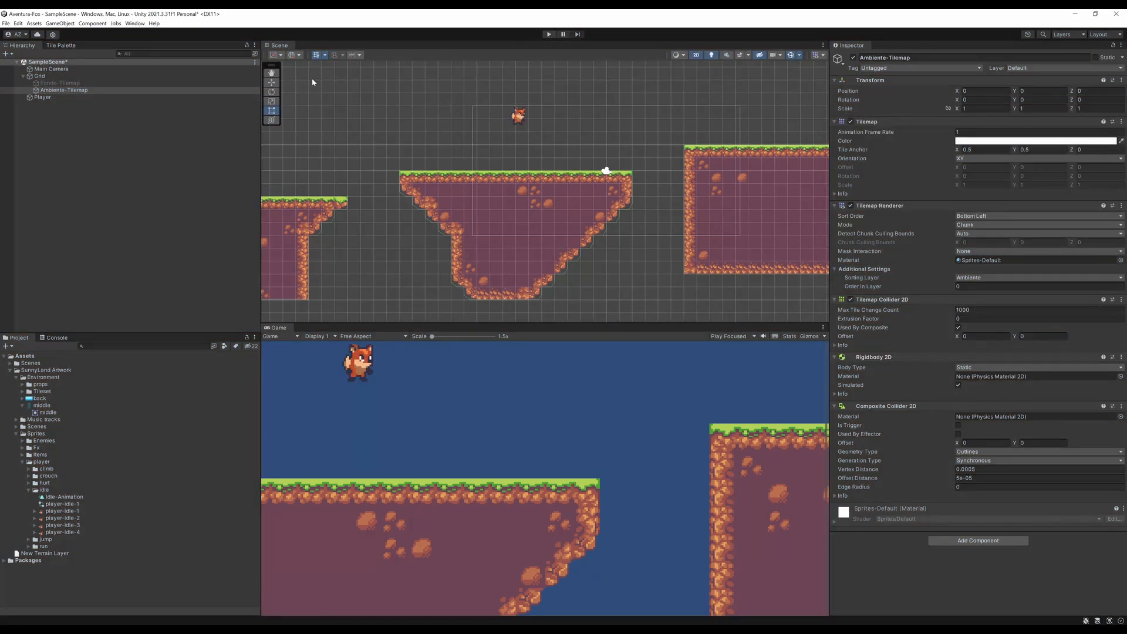
Dock the Game view as a tab beside the Scene view and widen the central view area.
{"action": "left_click_drag", "start_coordinate": [279, 328], "coordinate": [306, 51]}
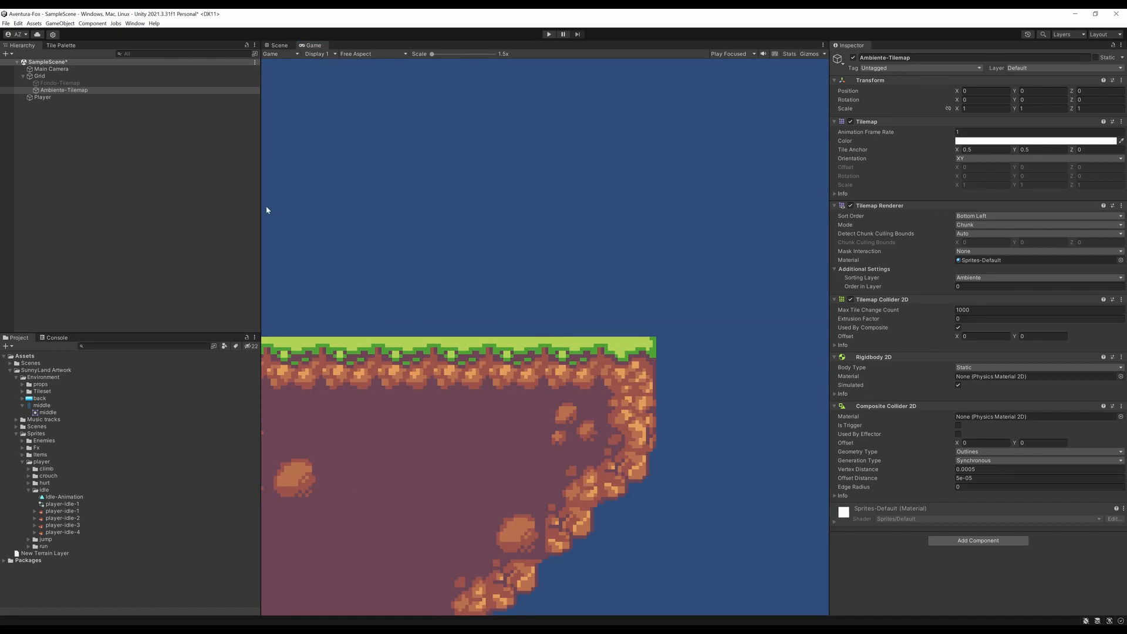
{"action": "left_click_drag", "start_coordinate": [259, 166], "coordinate": [210, 168]}
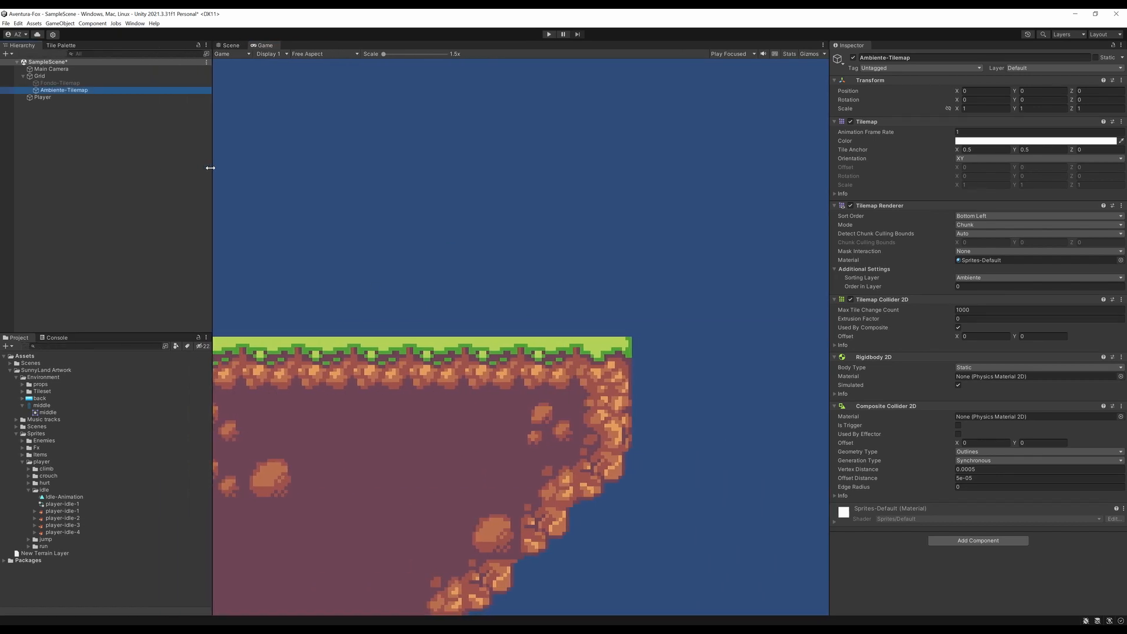
{"action": "left_click", "coordinate": [231, 45]}
Select the fox Player and dock the Game view beneath the Scene view, sized smaller than the Scene view.
{"action": "left_click", "coordinate": [476, 185]}
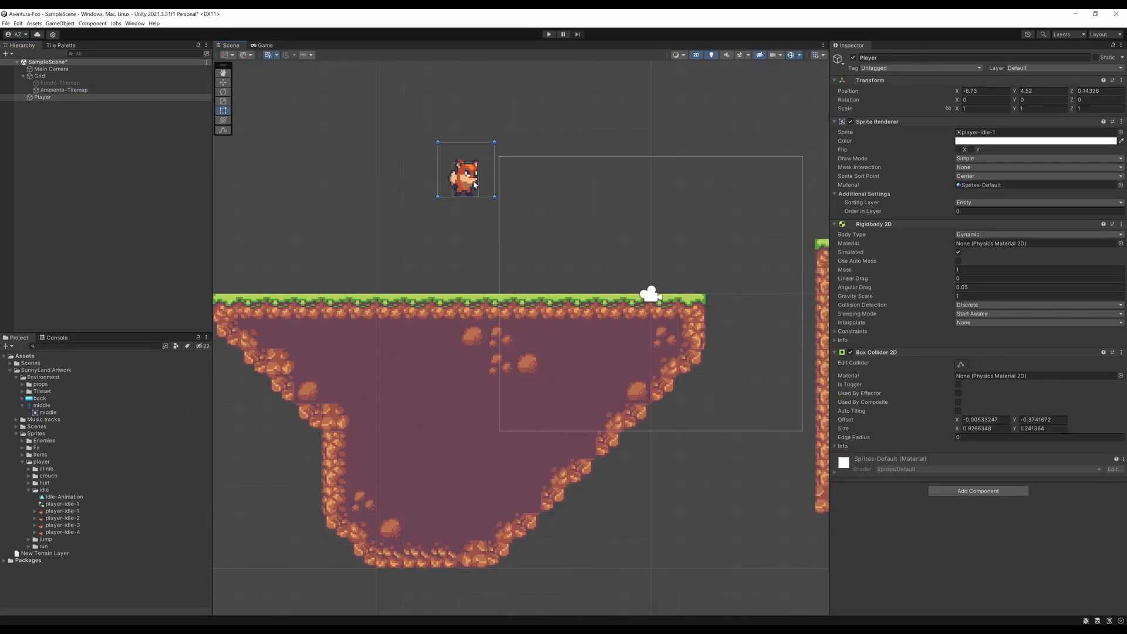
{"action": "left_click", "coordinate": [257, 46]}
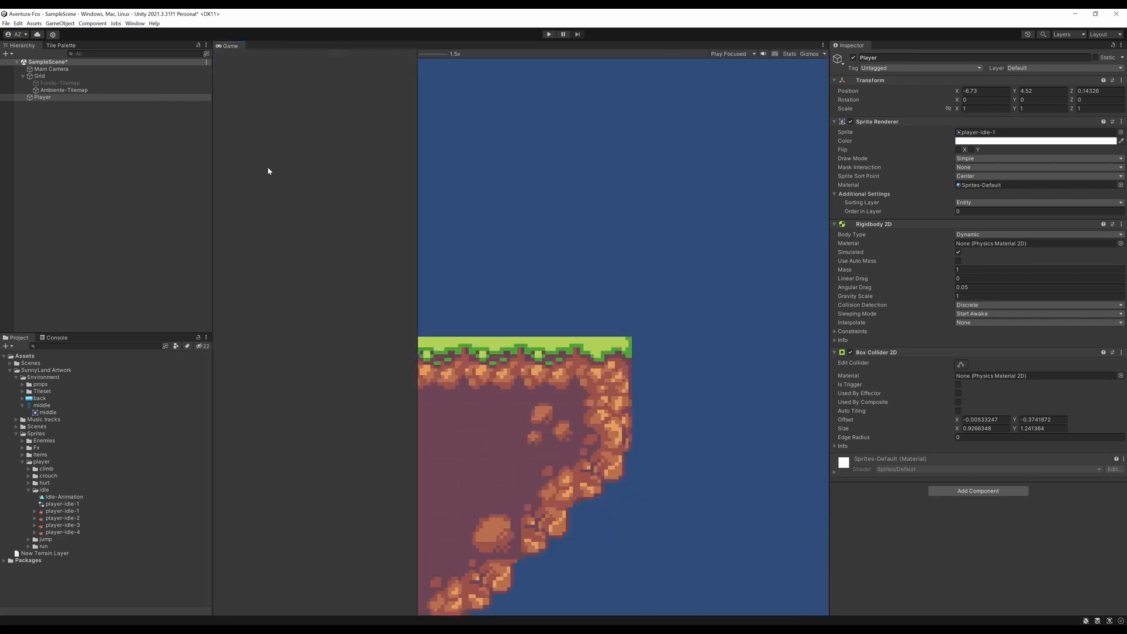
{"action": "left_click_drag", "start_coordinate": [293, 351], "coordinate": [299, 600]}
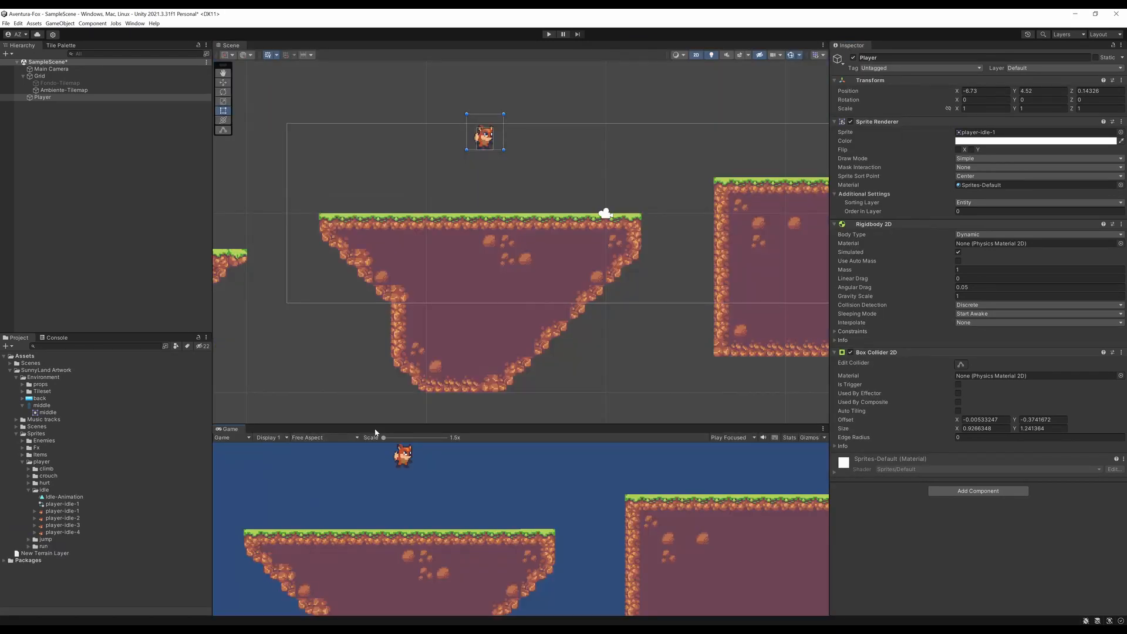
{"action": "left_click_drag", "start_coordinate": [369, 425], "coordinate": [372, 388]}
Move the Player along the X axis to about -1.84 above the platform, and briefly test-run the scene.
{"action": "key", "text": "w"}
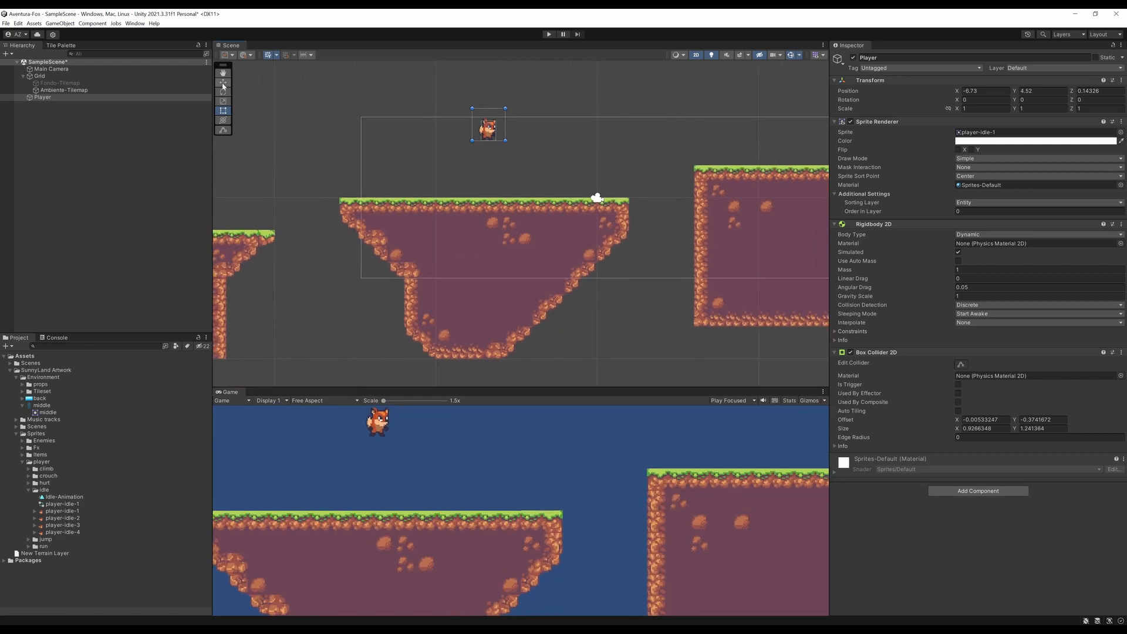
{"action": "left_click_drag", "start_coordinate": [528, 129], "coordinate": [601, 139]}
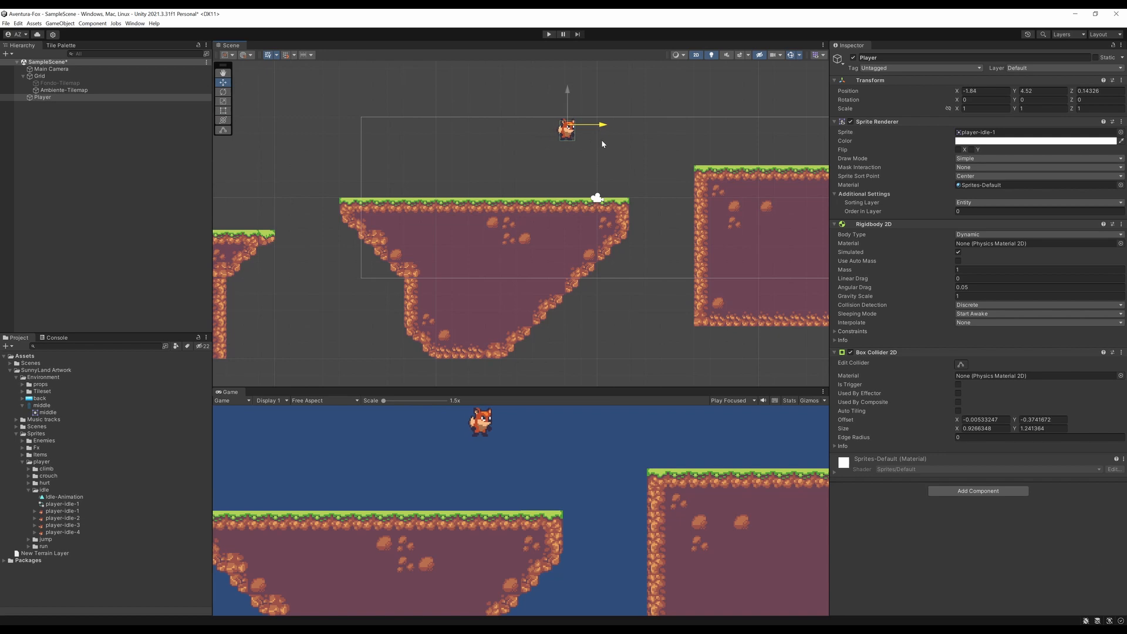
{"action": "left_click", "coordinate": [548, 34]}
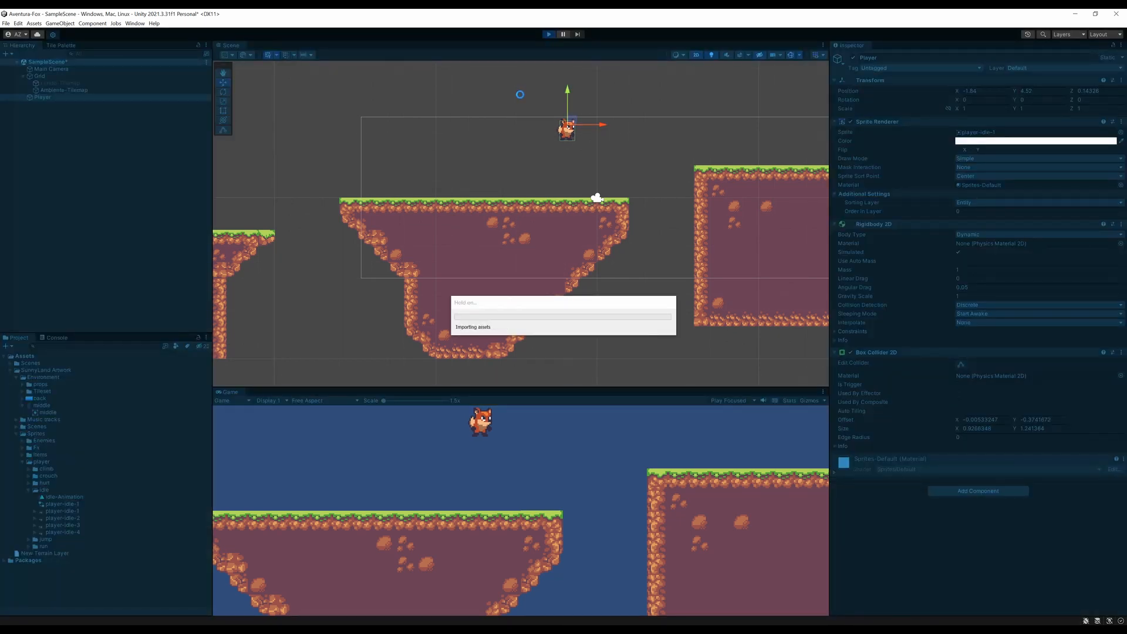
{"action": "left_click", "coordinate": [548, 34]}
Dock the Game view as a tab beside the Scene view and run the scene in the enlarged view.
{"action": "left_click_drag", "start_coordinate": [227, 394], "coordinate": [255, 52]}
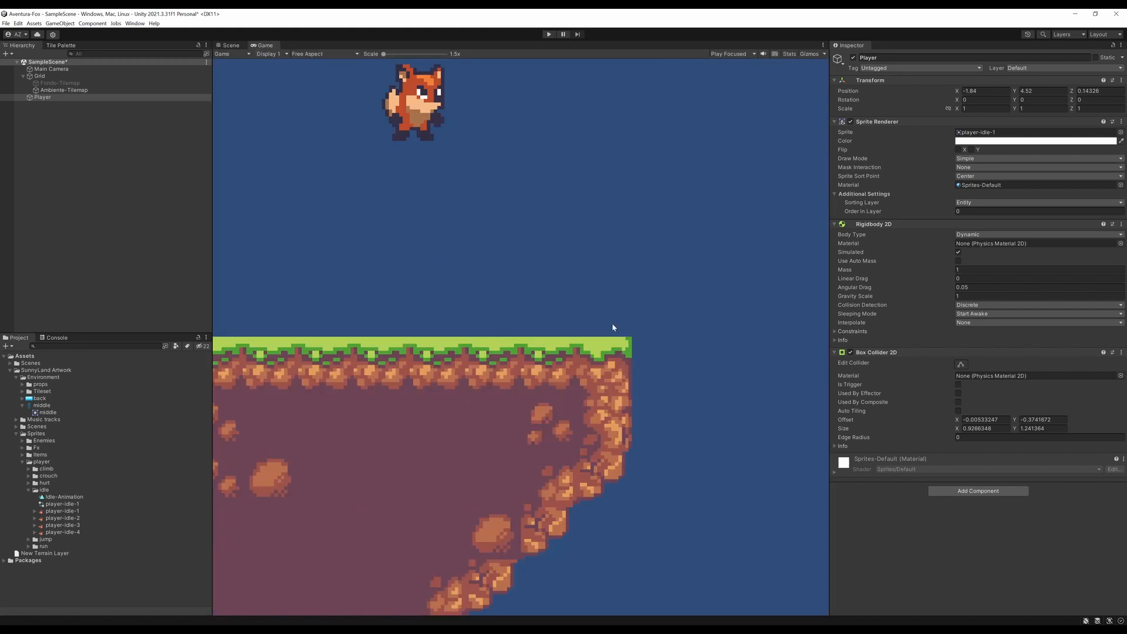
{"action": "left_click_drag", "start_coordinate": [383, 54], "coordinate": [326, 51]}
{"action": "key", "text": "ctrl+p"}
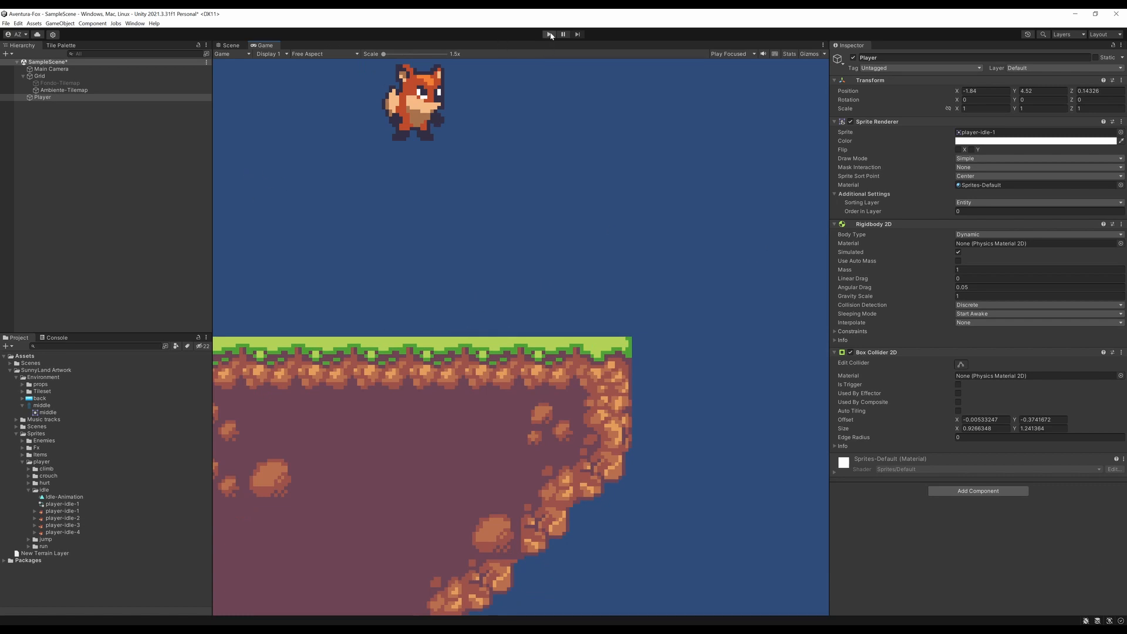